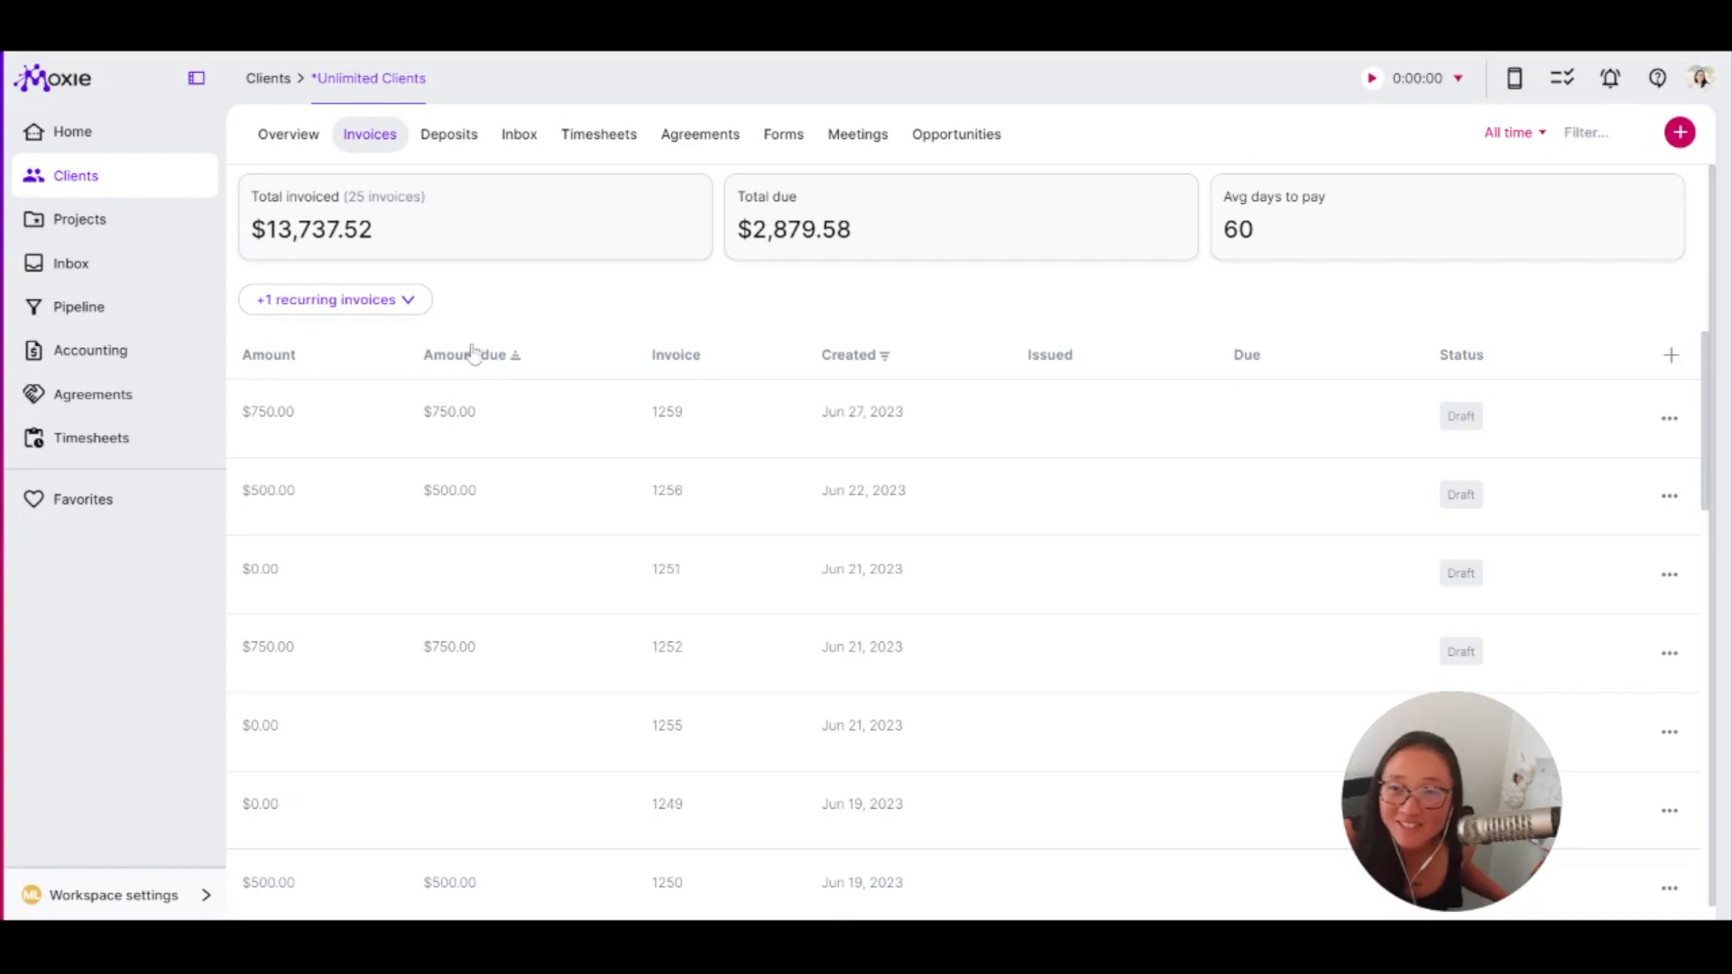
Open draft invoice 1259 and bring up the client's un-billed tracked hours and billable projects
{"action": "left_click", "coordinate": [949, 424]}
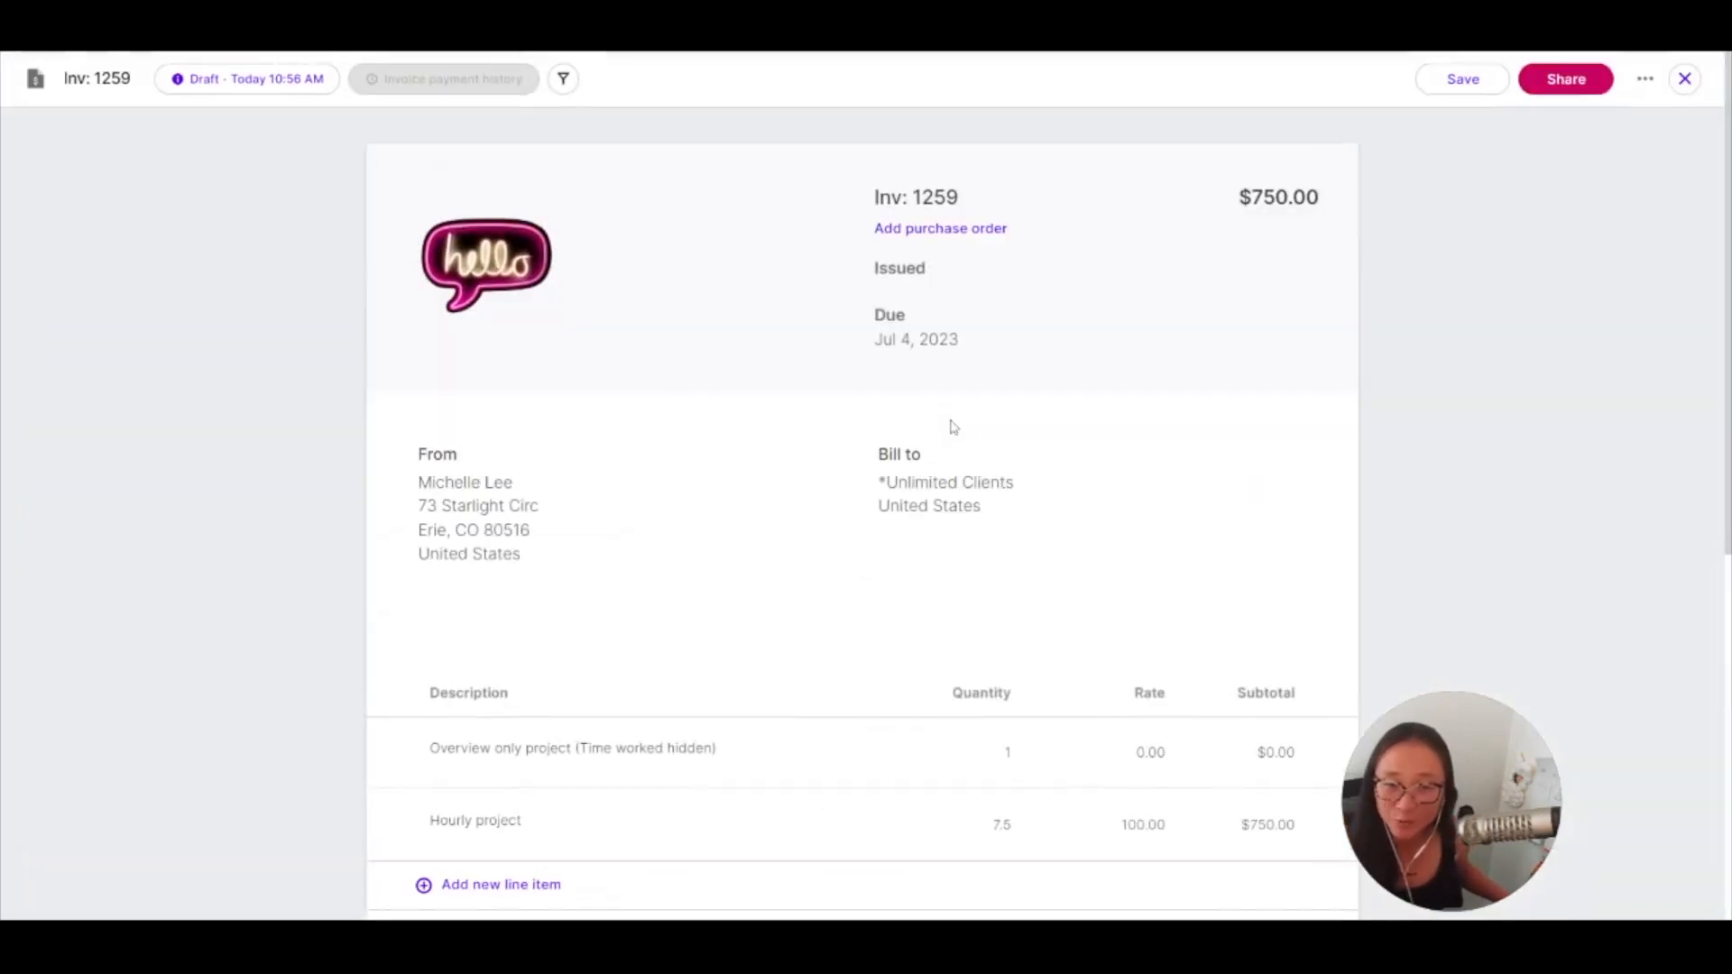
{"action": "scroll", "coordinate": [1064, 397], "scroll_direction": "down", "scroll_amount": 5}
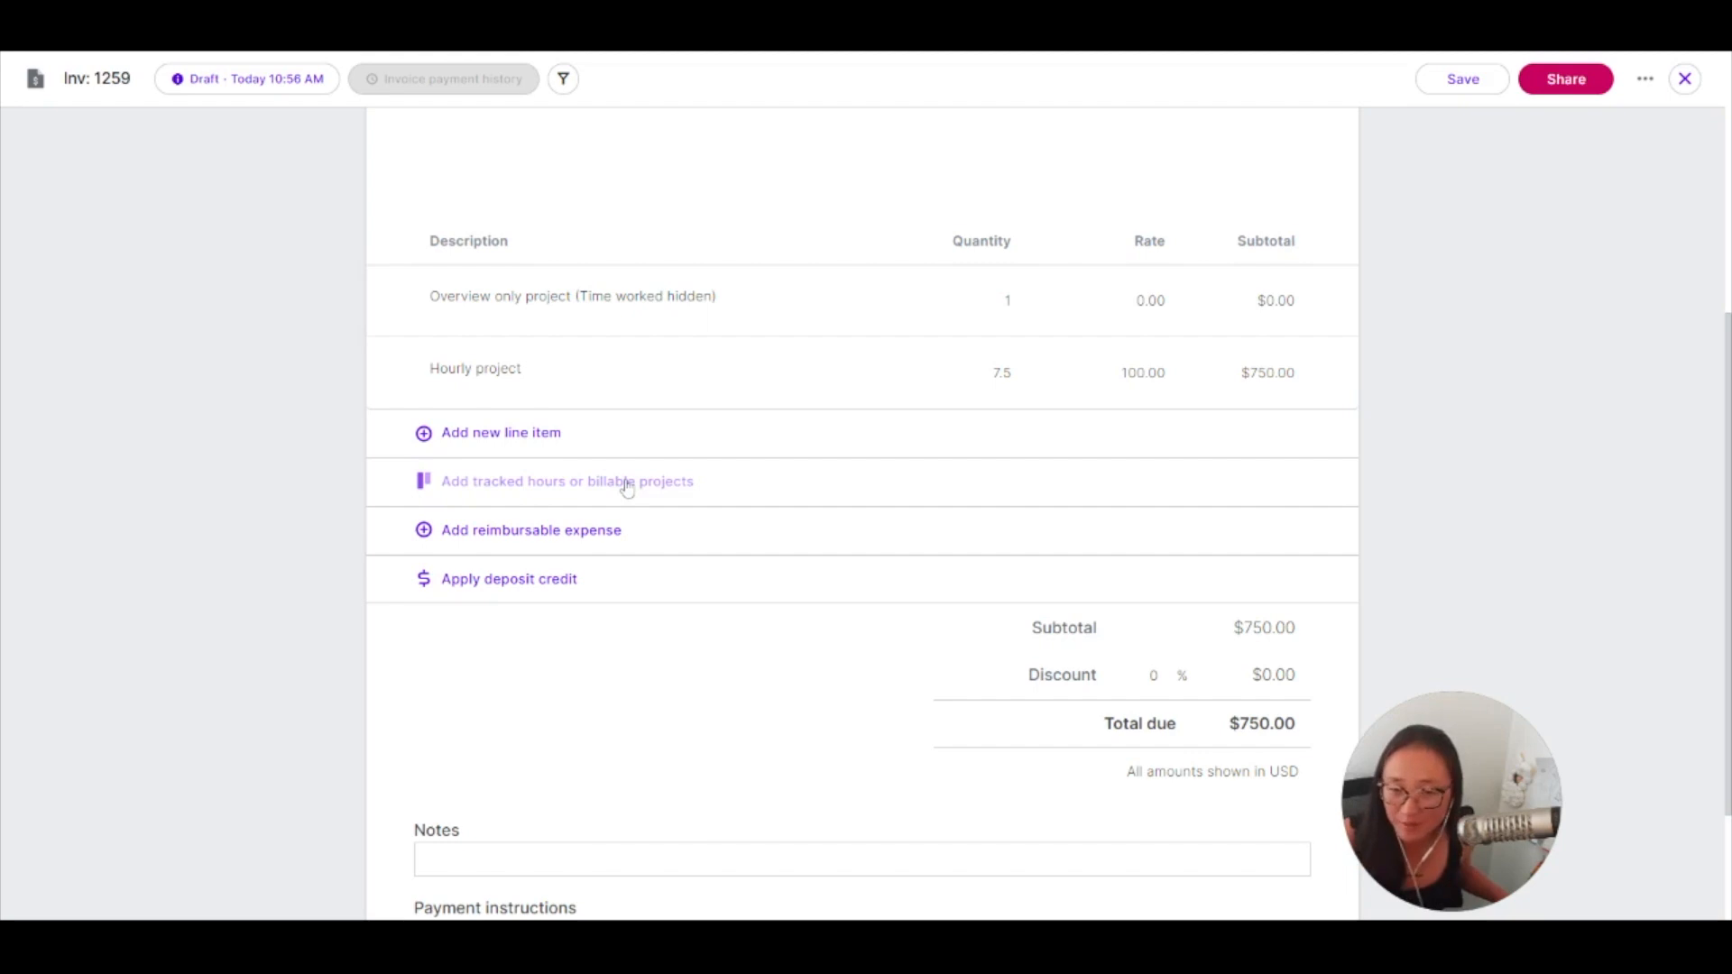
{"action": "left_click", "coordinate": [669, 485]}
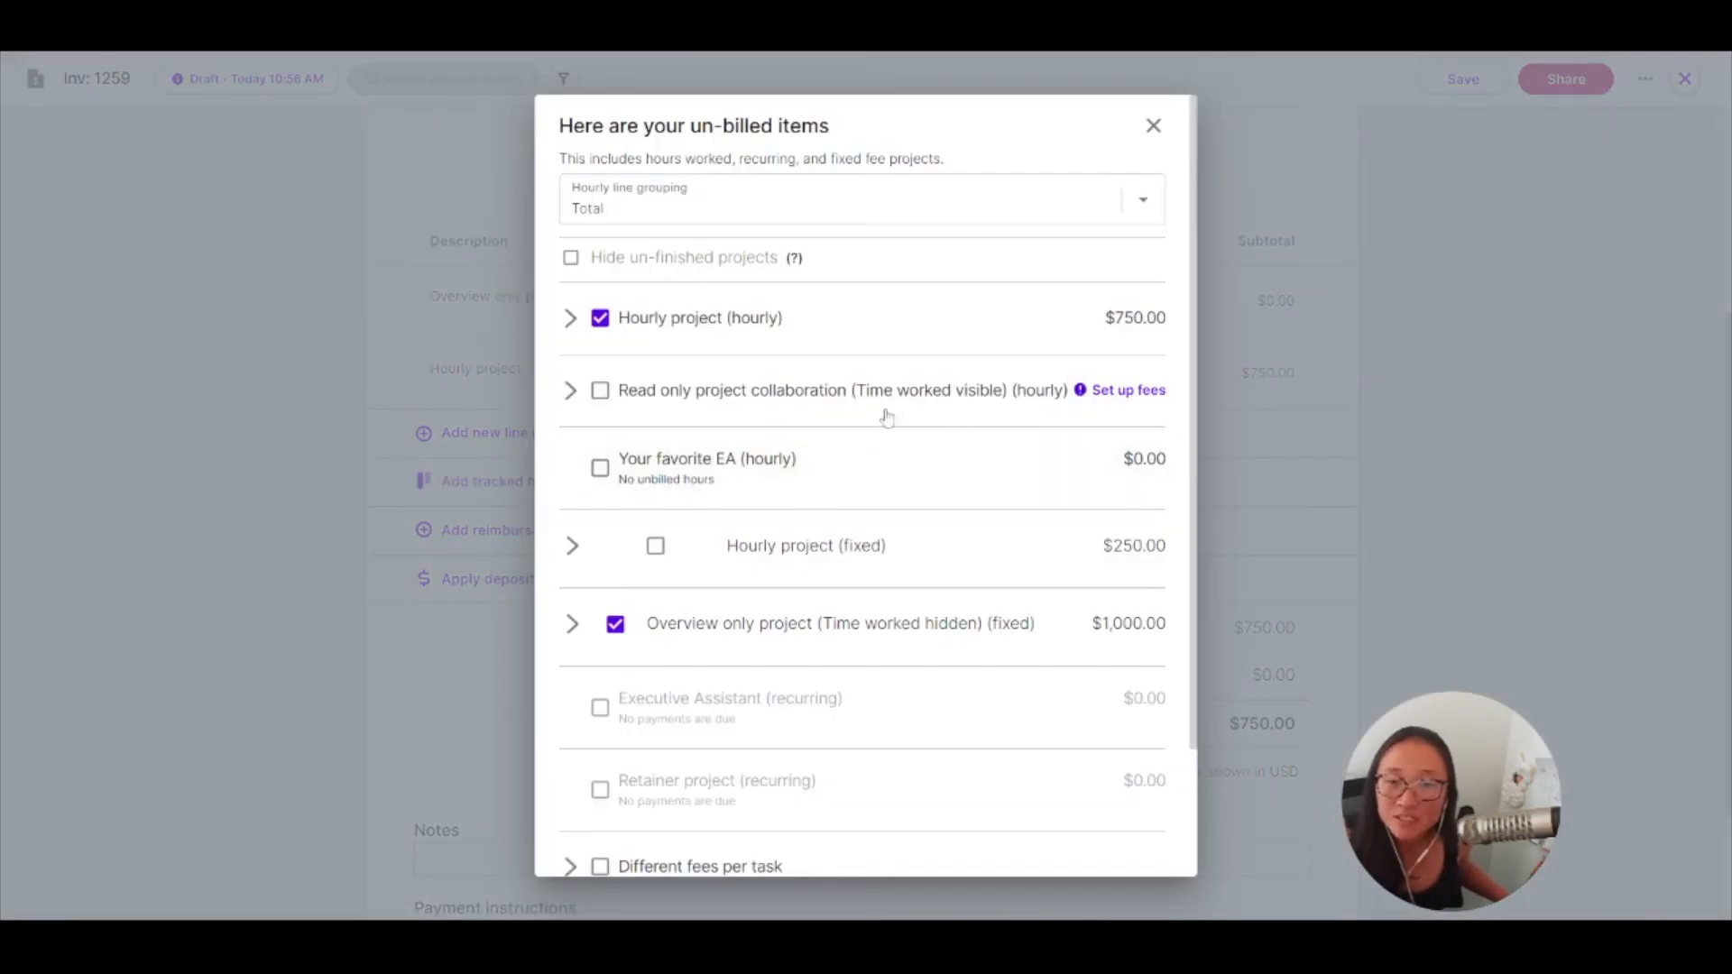
Exclude the Jun 25-30 week of June hours under Hourly project (hourly) from the invoice
{"action": "scroll", "coordinate": [886, 700], "scroll_direction": "down", "scroll_amount": 2}
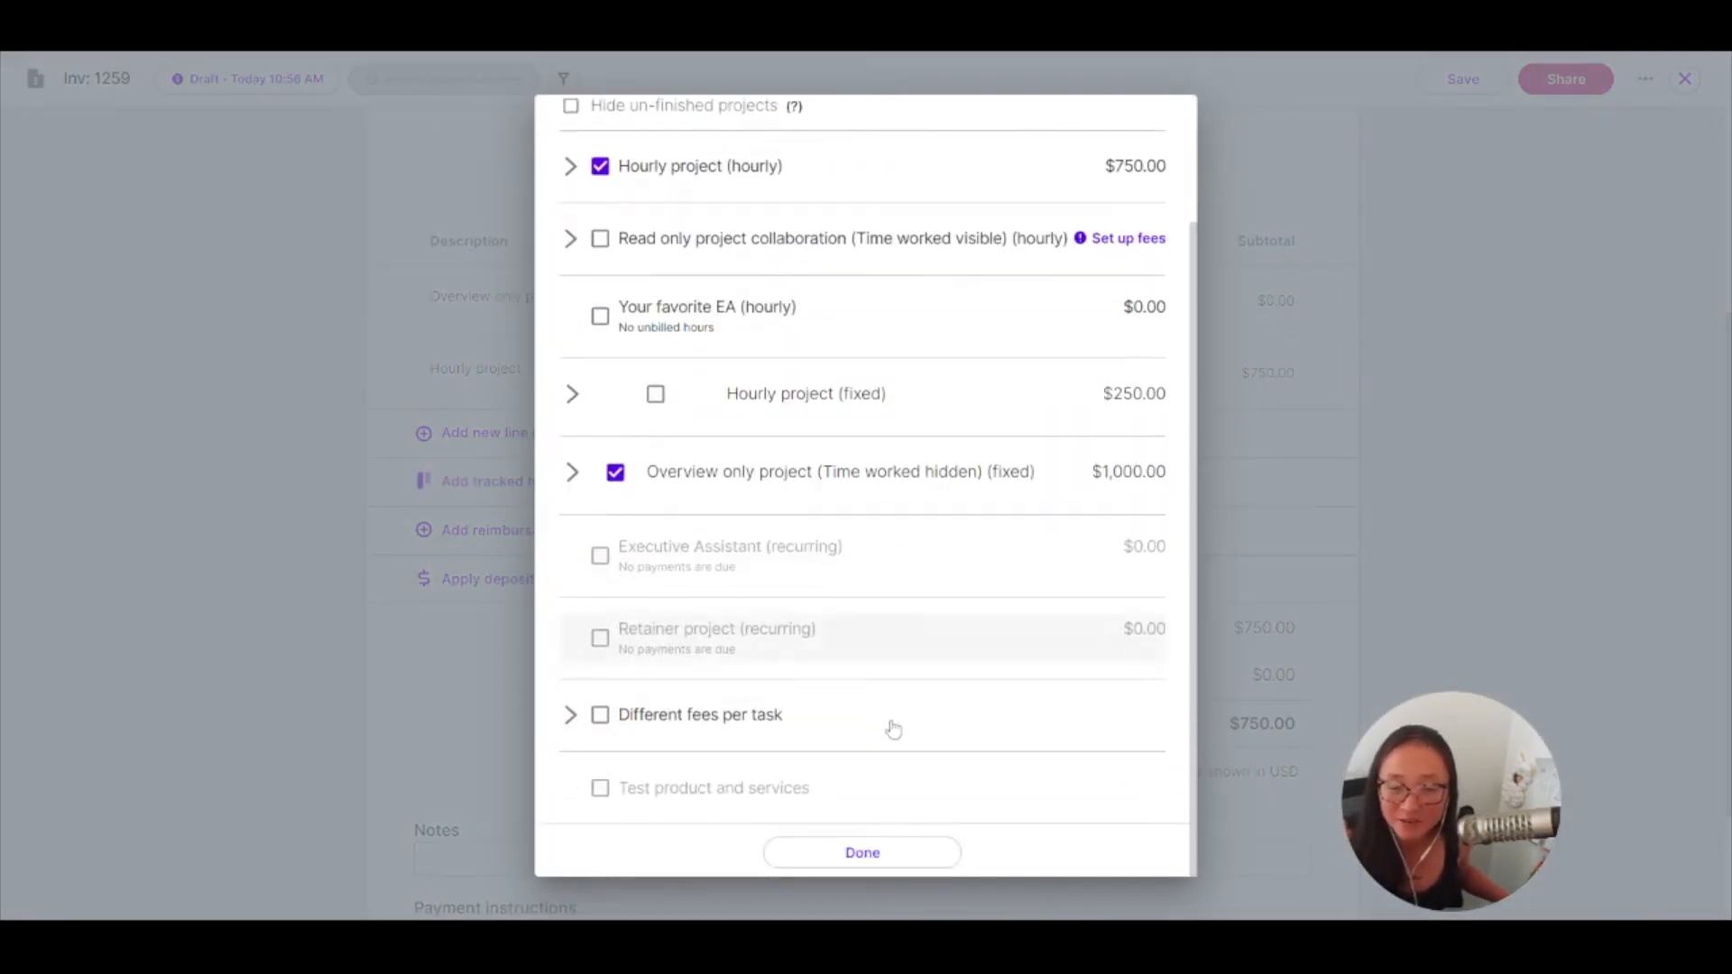
{"action": "scroll", "coordinate": [974, 704], "scroll_direction": "up", "scroll_amount": 2}
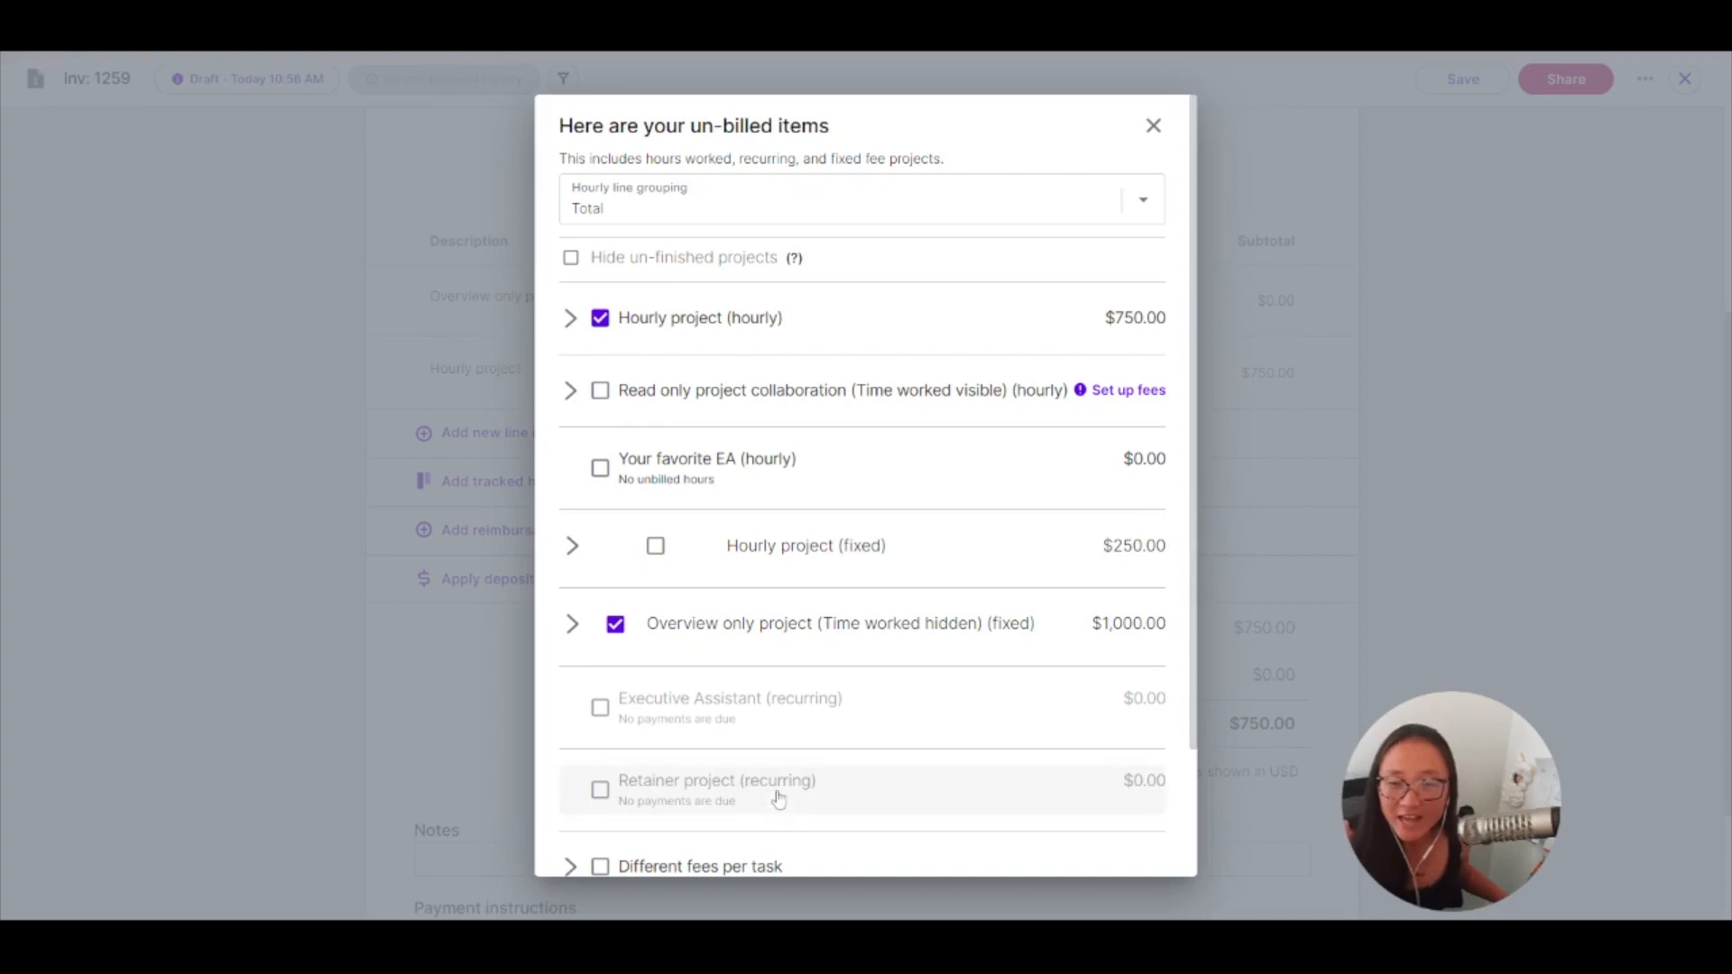
{"action": "scroll", "coordinate": [773, 714], "scroll_direction": "down", "scroll_amount": 3}
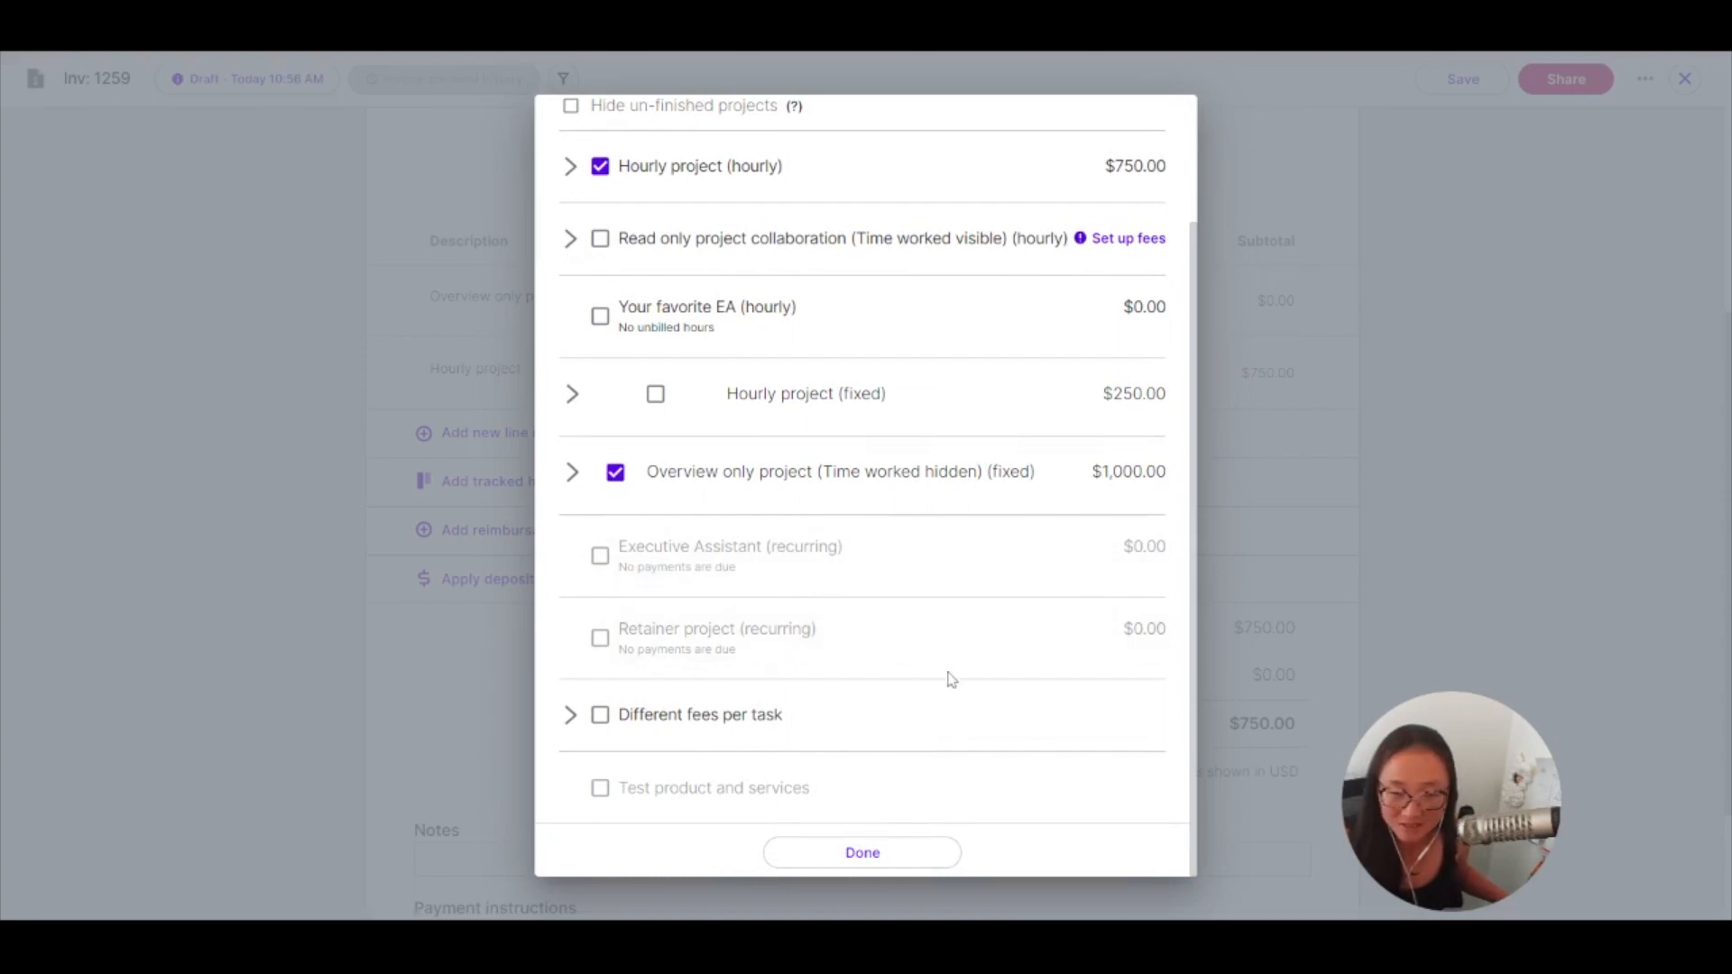
{"action": "scroll", "coordinate": [962, 695], "scroll_direction": "up", "scroll_amount": 3}
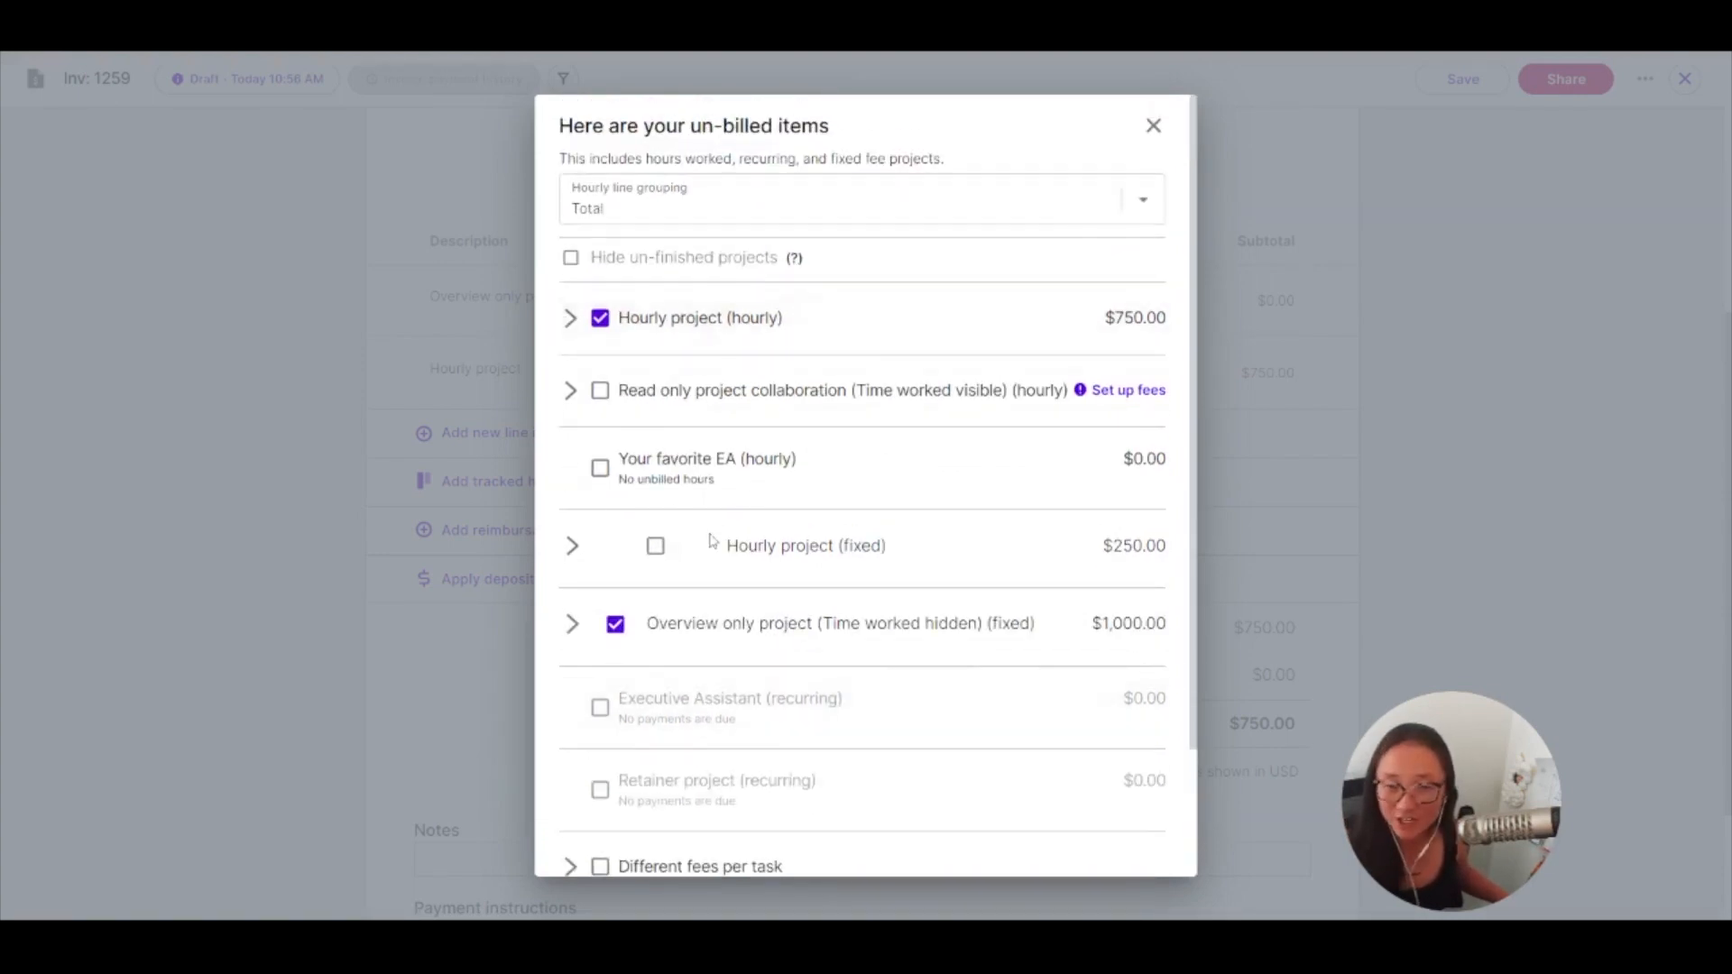
{"action": "left_click", "coordinate": [569, 321]}
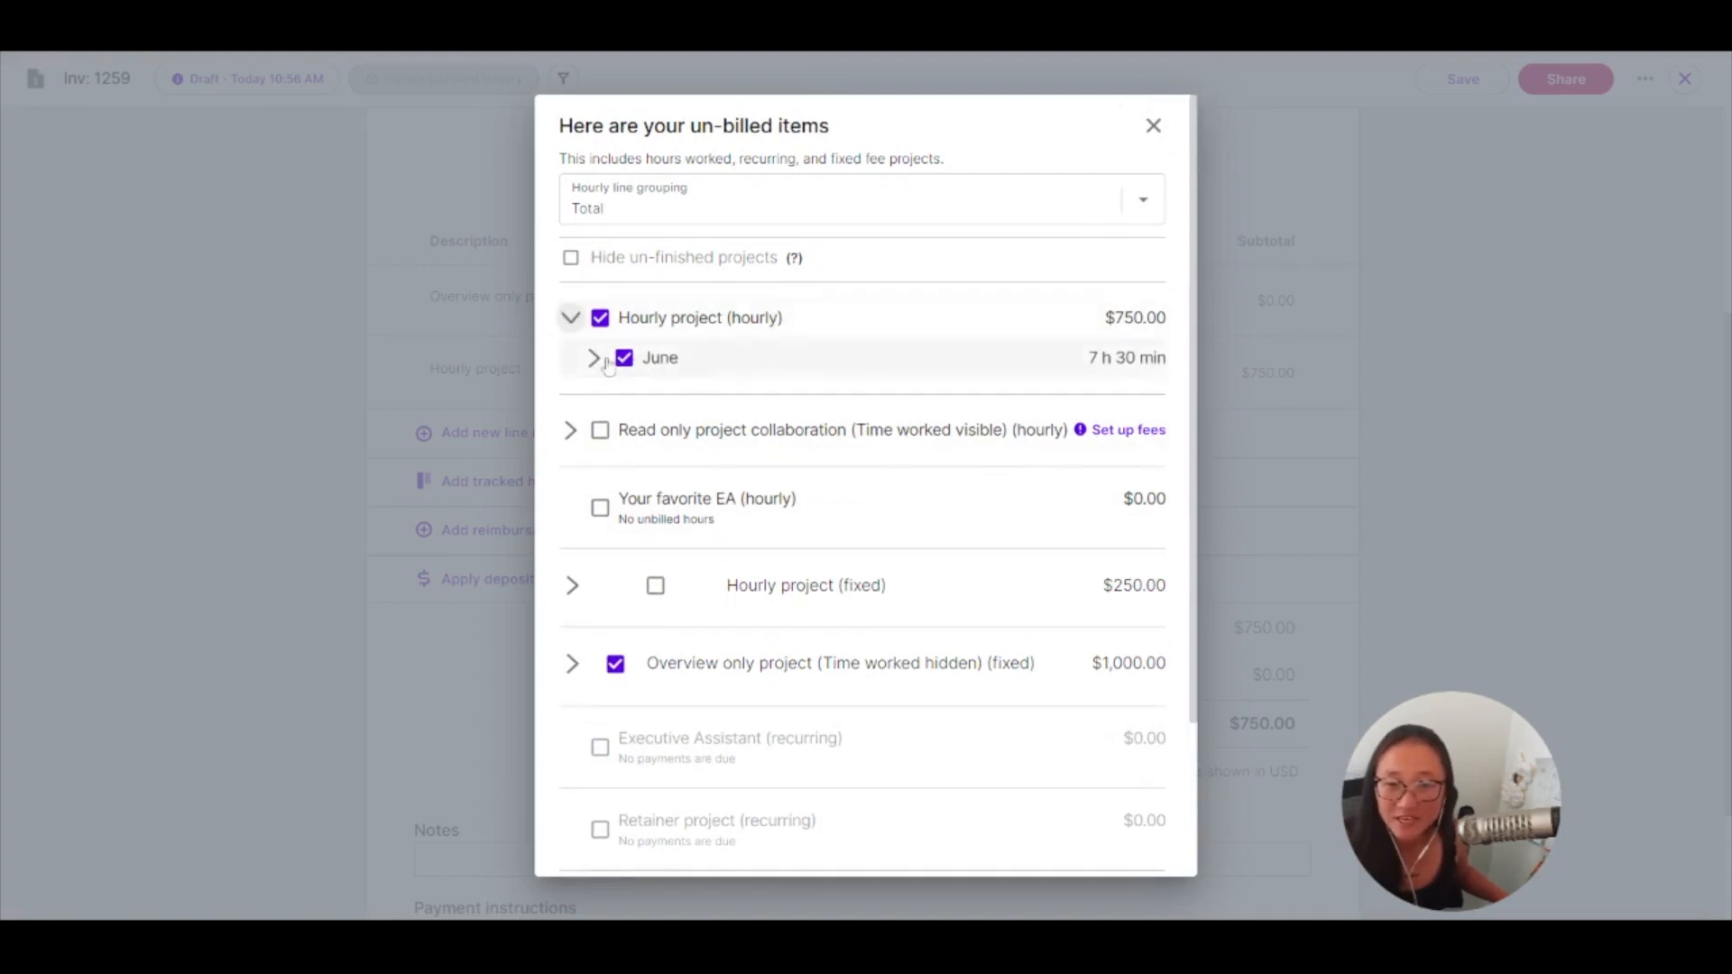
{"action": "left_click", "coordinate": [594, 357]}
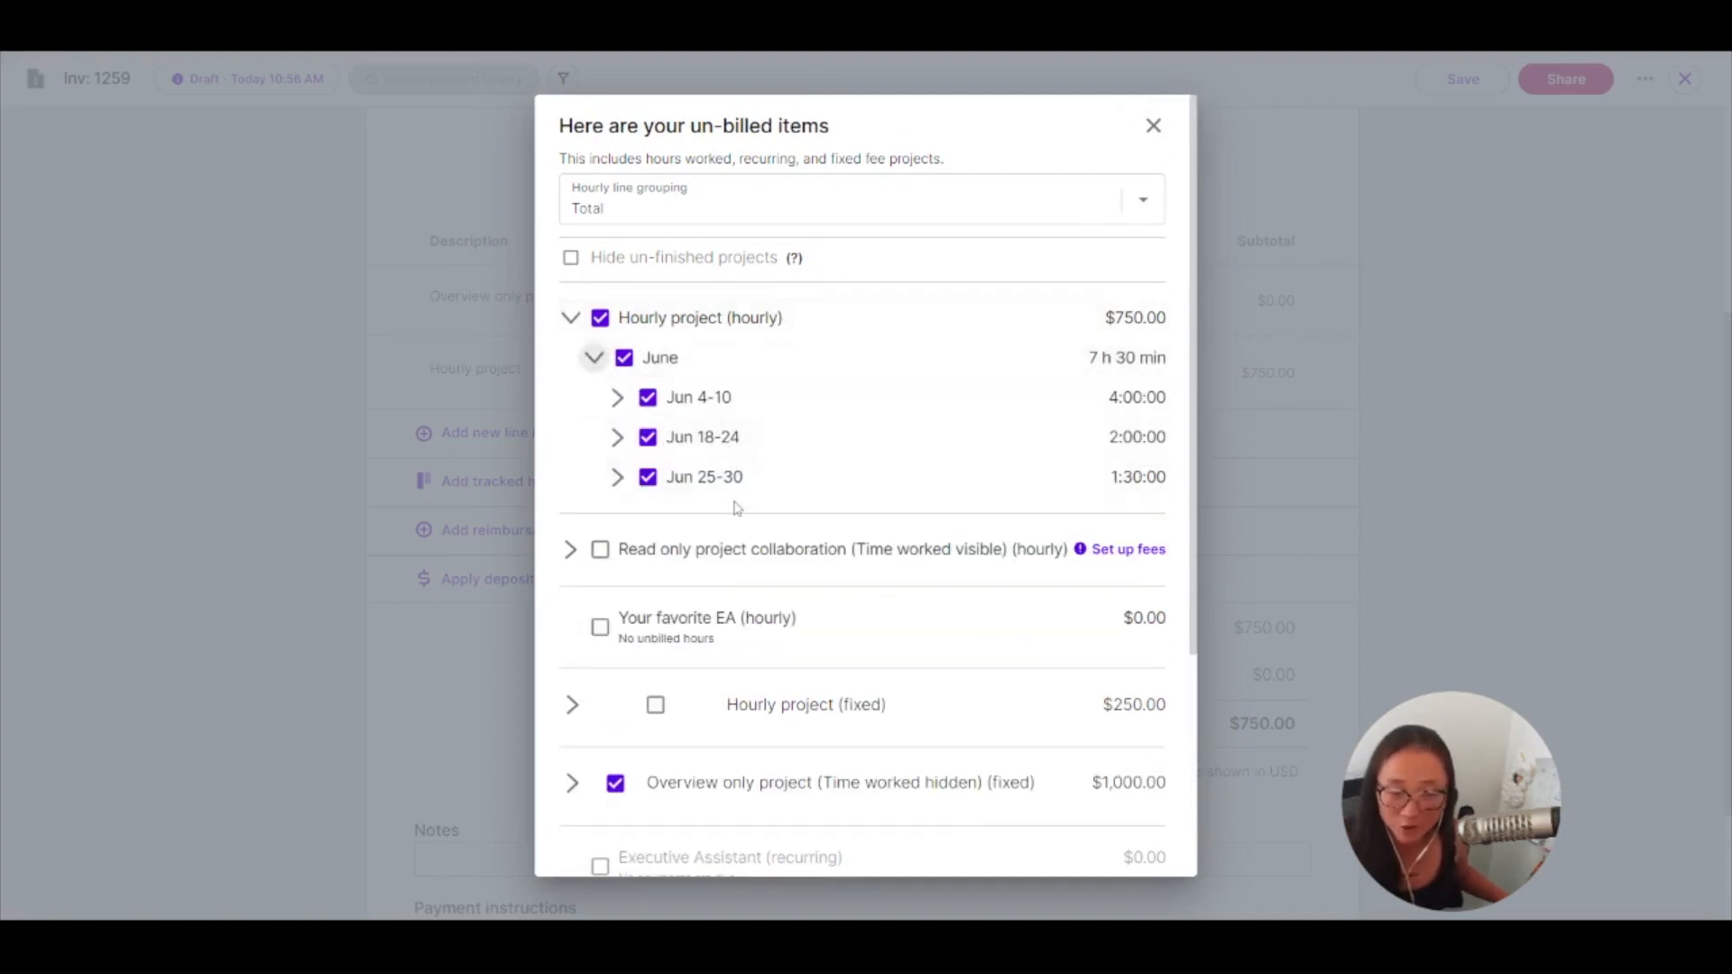
{"action": "left_click", "coordinate": [617, 476]}
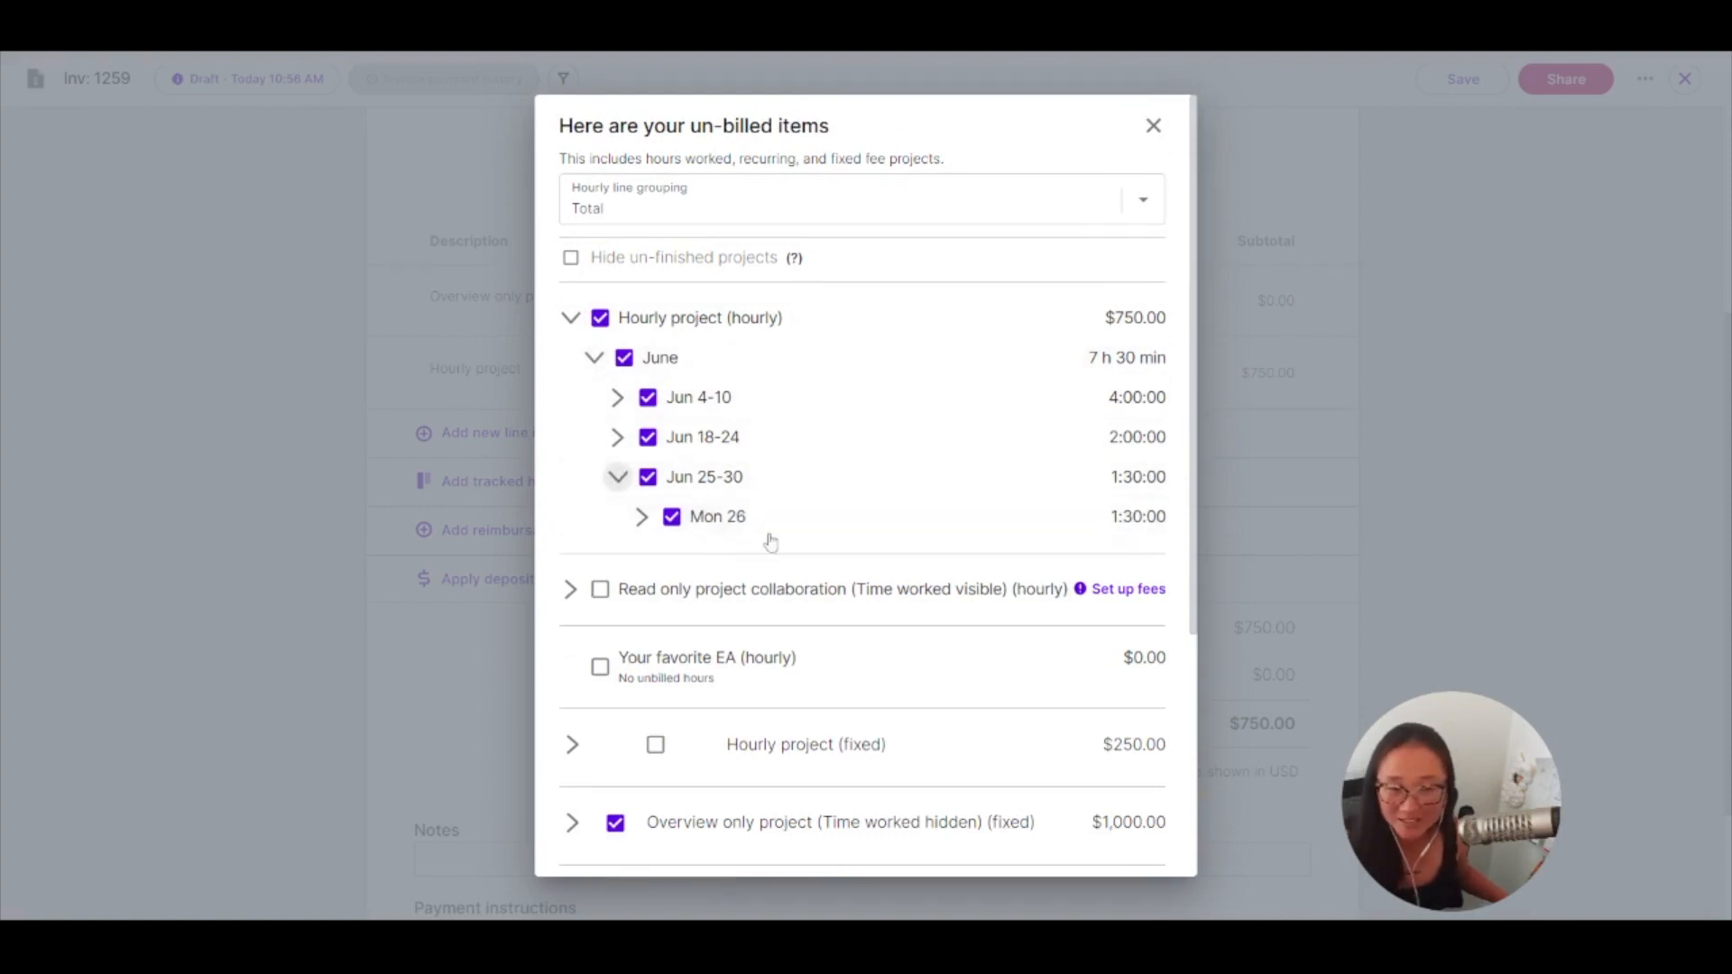
{"action": "left_click", "coordinate": [648, 478]}
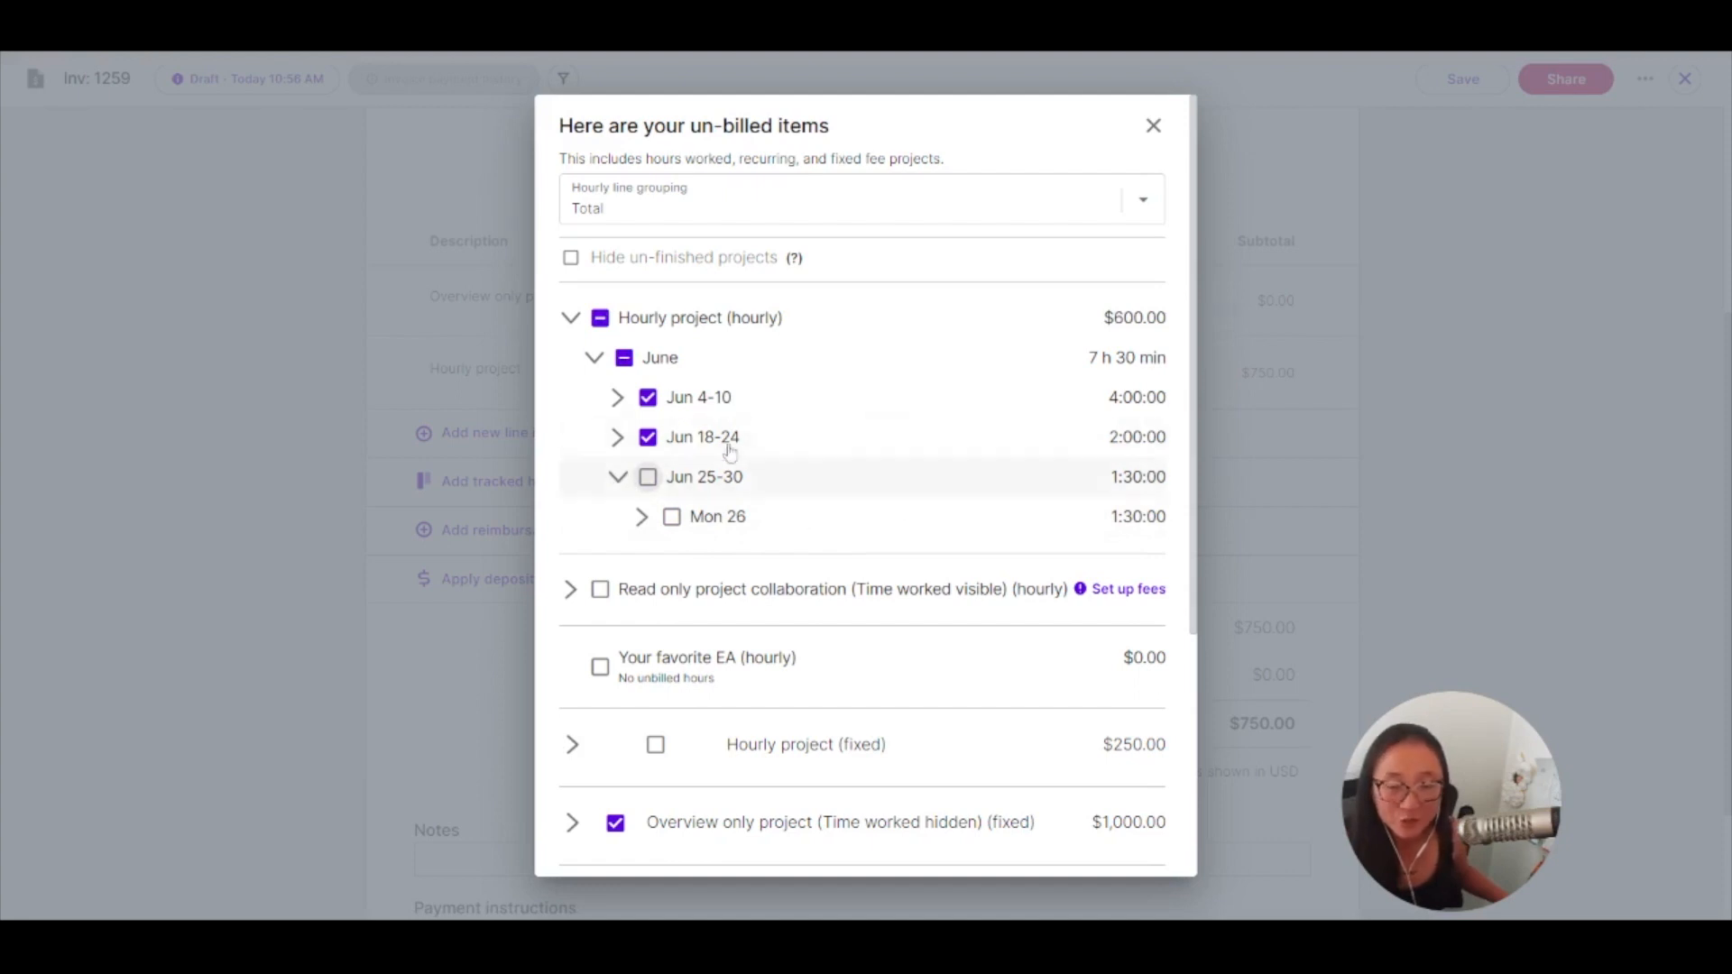
{"action": "left_click", "coordinate": [618, 478]}
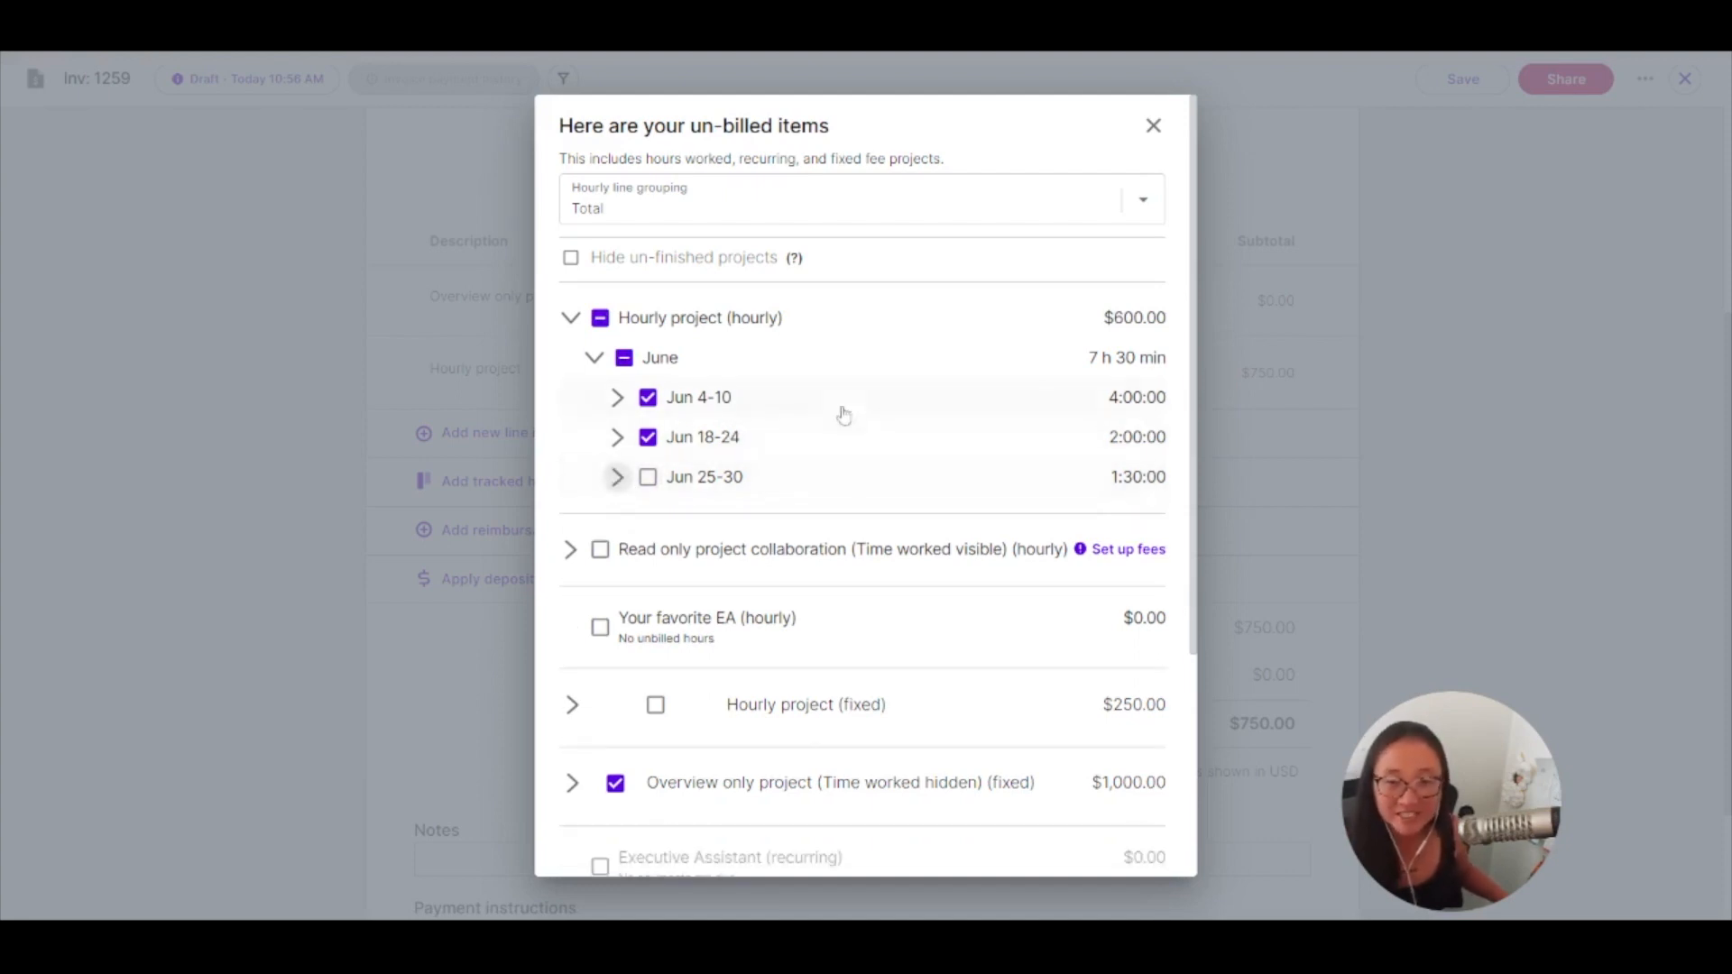
Try invoicing $500.00 today for the fixed-fee Overview only project (Time worked hidden), and clear the amount again
{"action": "scroll", "coordinate": [896, 595], "scroll_direction": "down", "scroll_amount": 3}
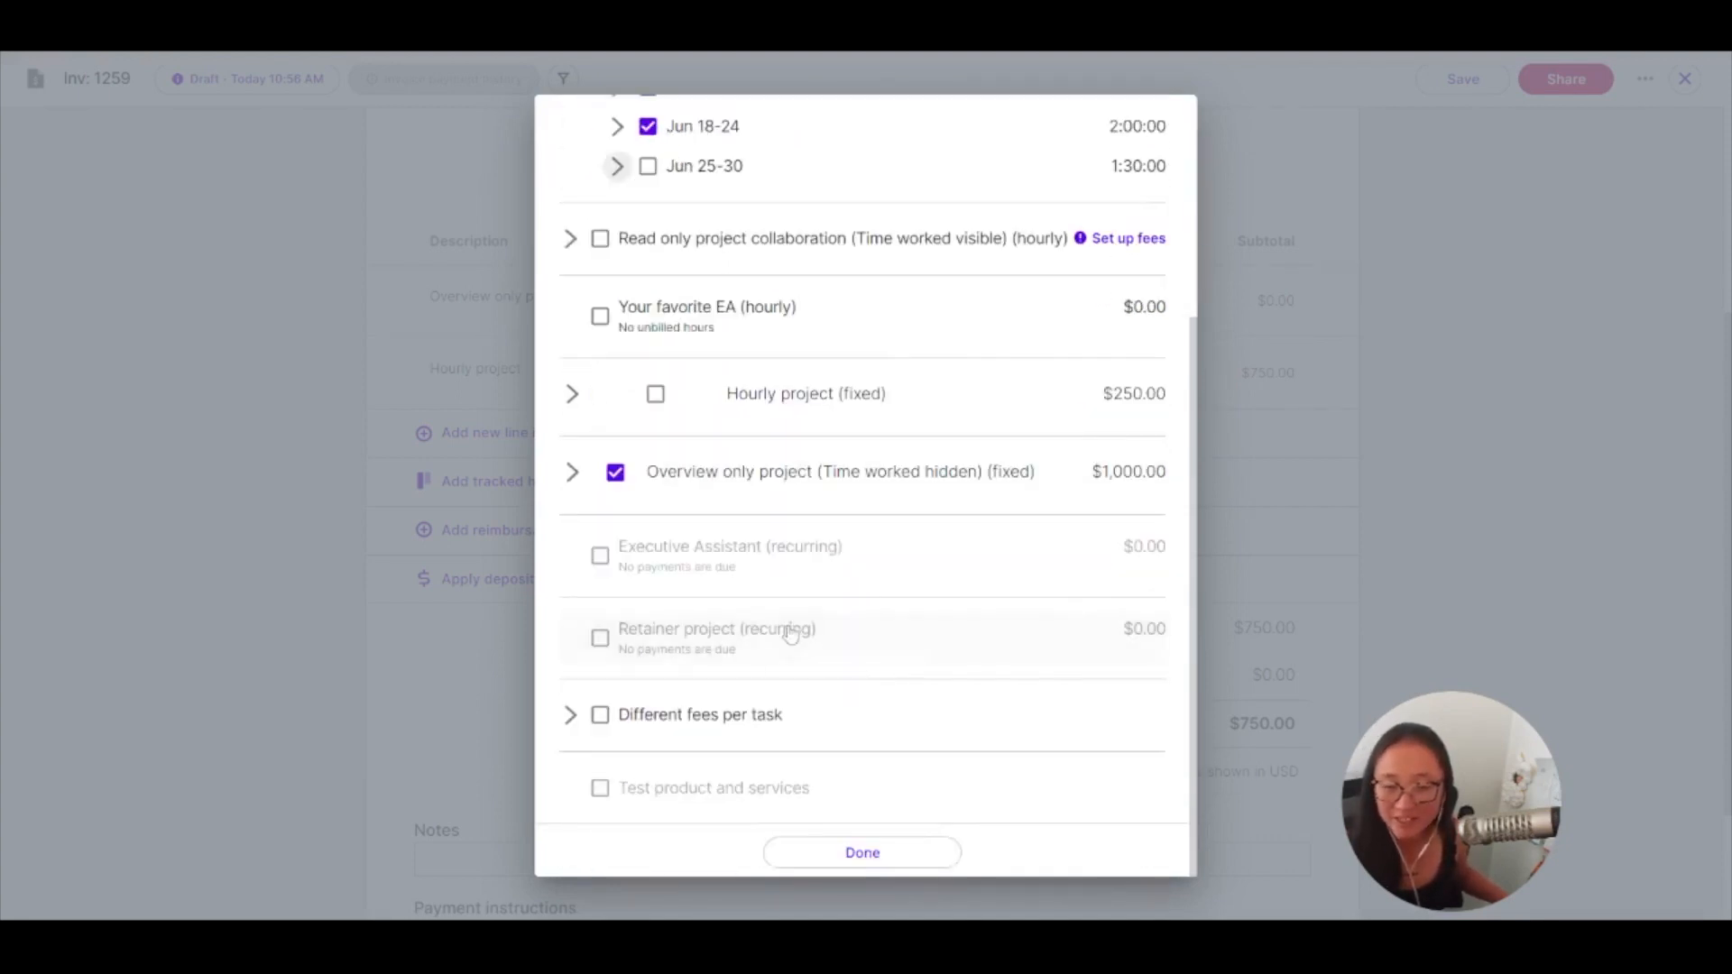
{"action": "left_click", "coordinate": [572, 472]}
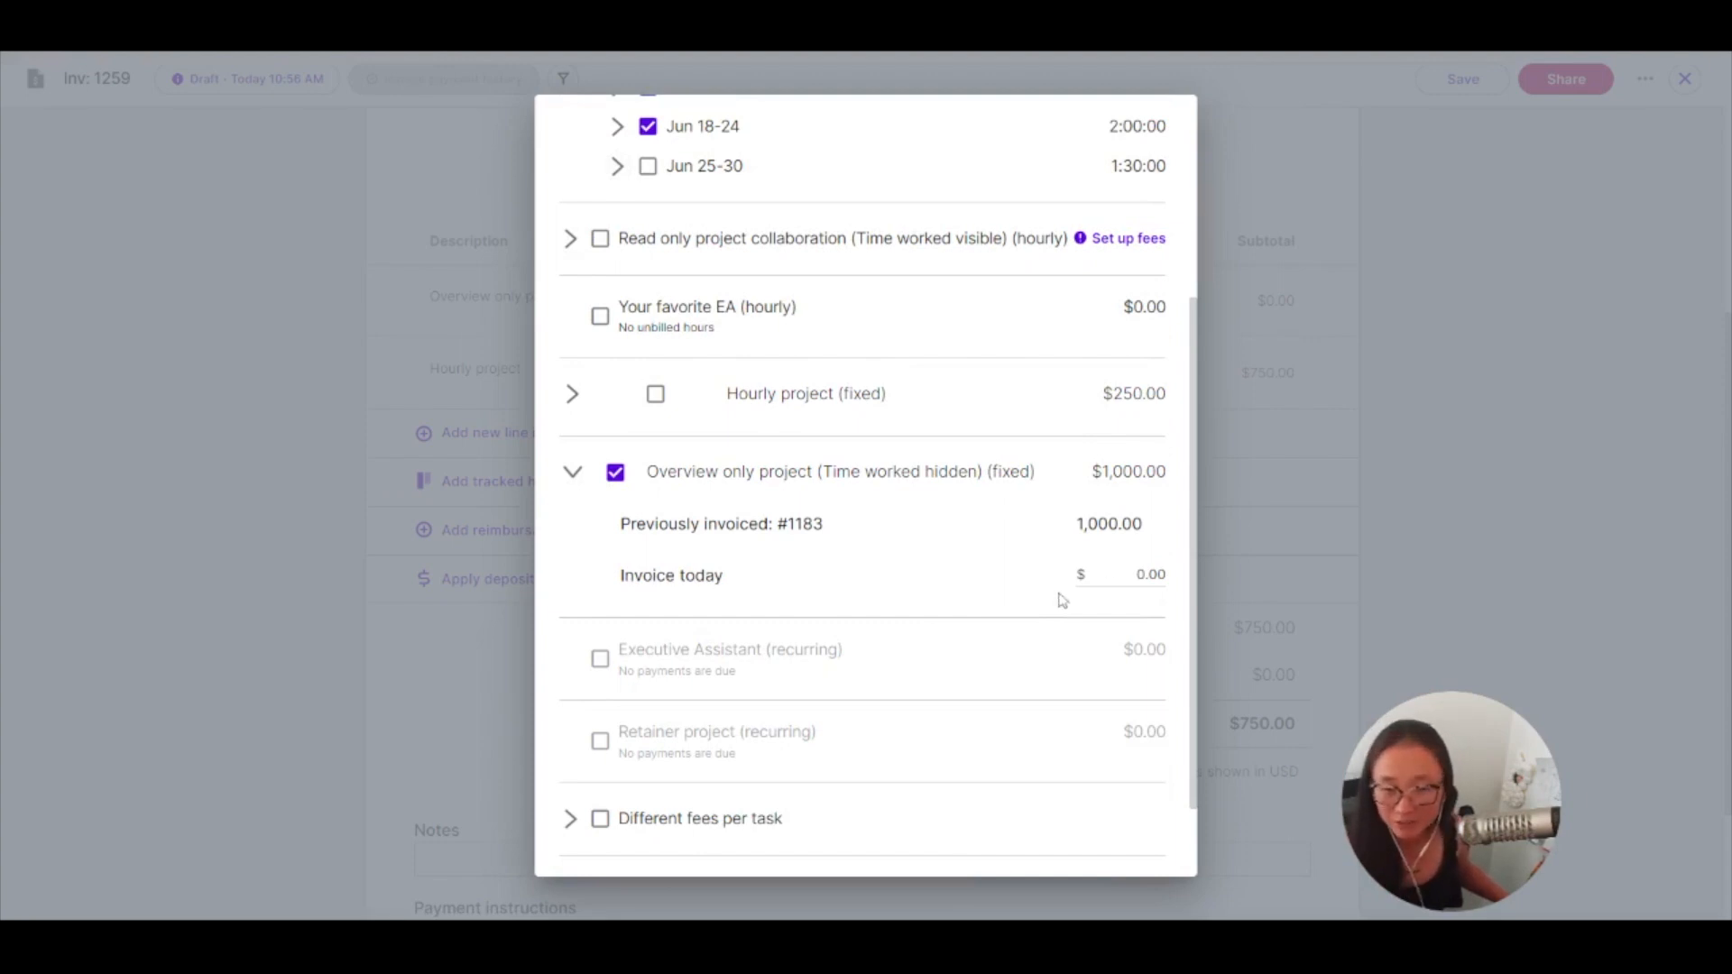
{"action": "scroll", "coordinate": [1079, 586], "scroll_direction": "down", "scroll_amount": 2}
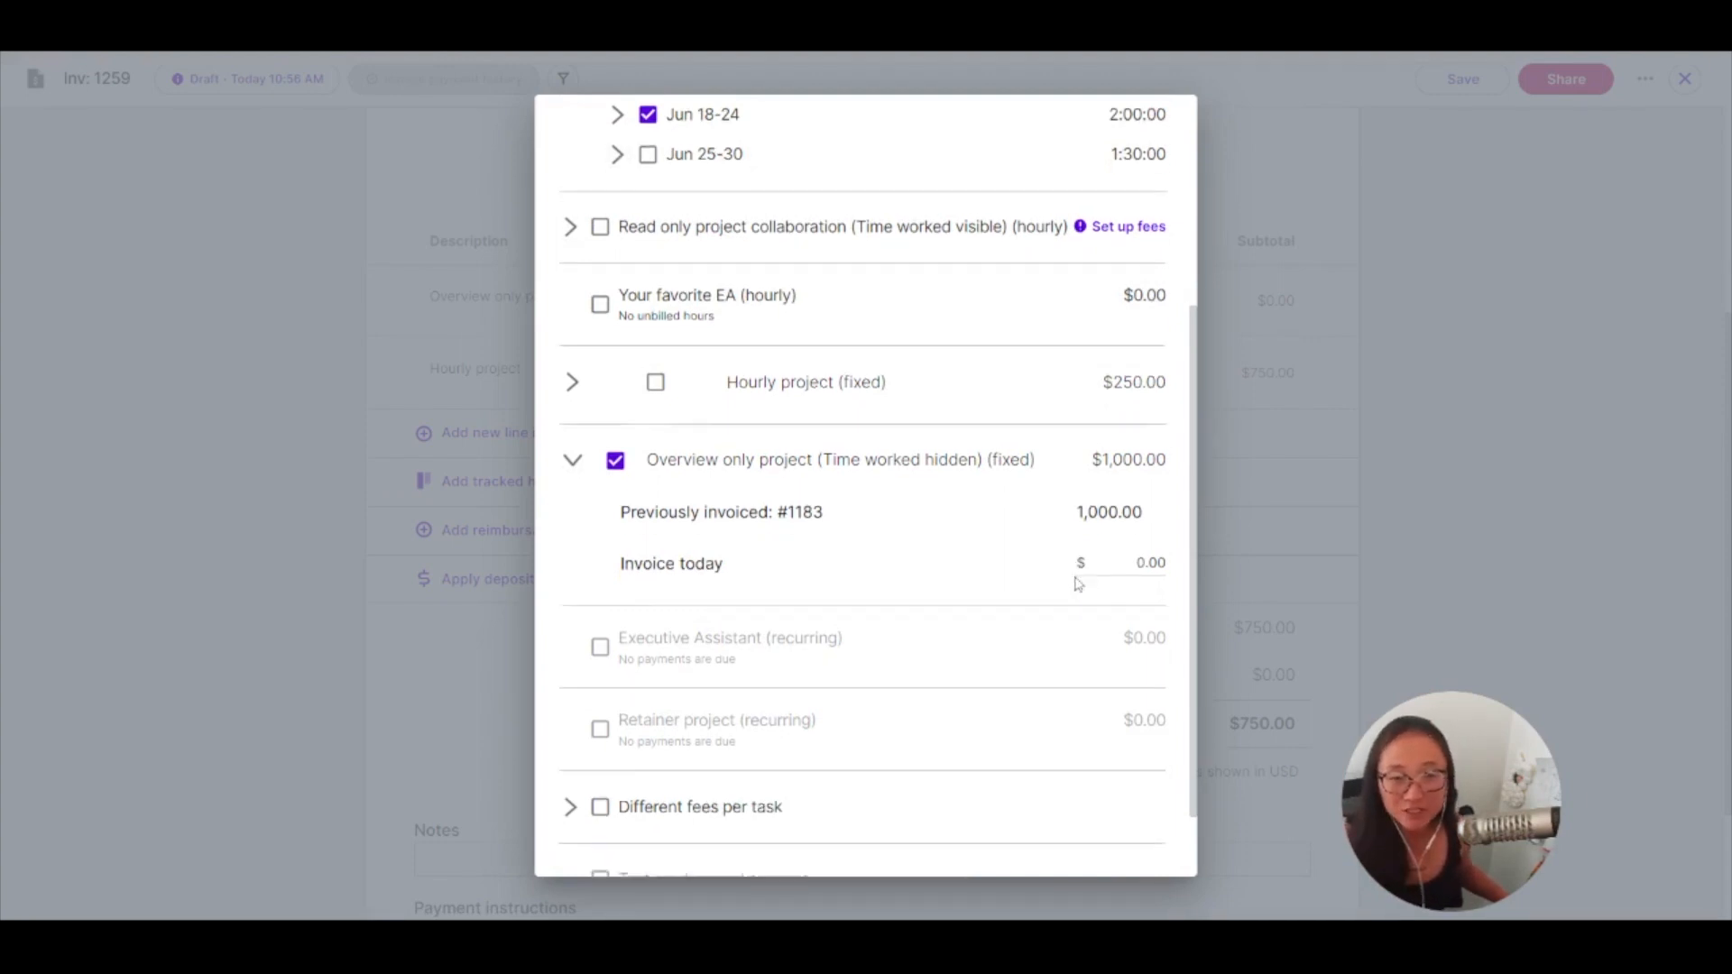
{"action": "scroll", "coordinate": [1005, 650], "scroll_direction": "up", "scroll_amount": 8}
{"action": "scroll", "coordinate": [1128, 629], "scroll_direction": "down", "scroll_amount": 8}
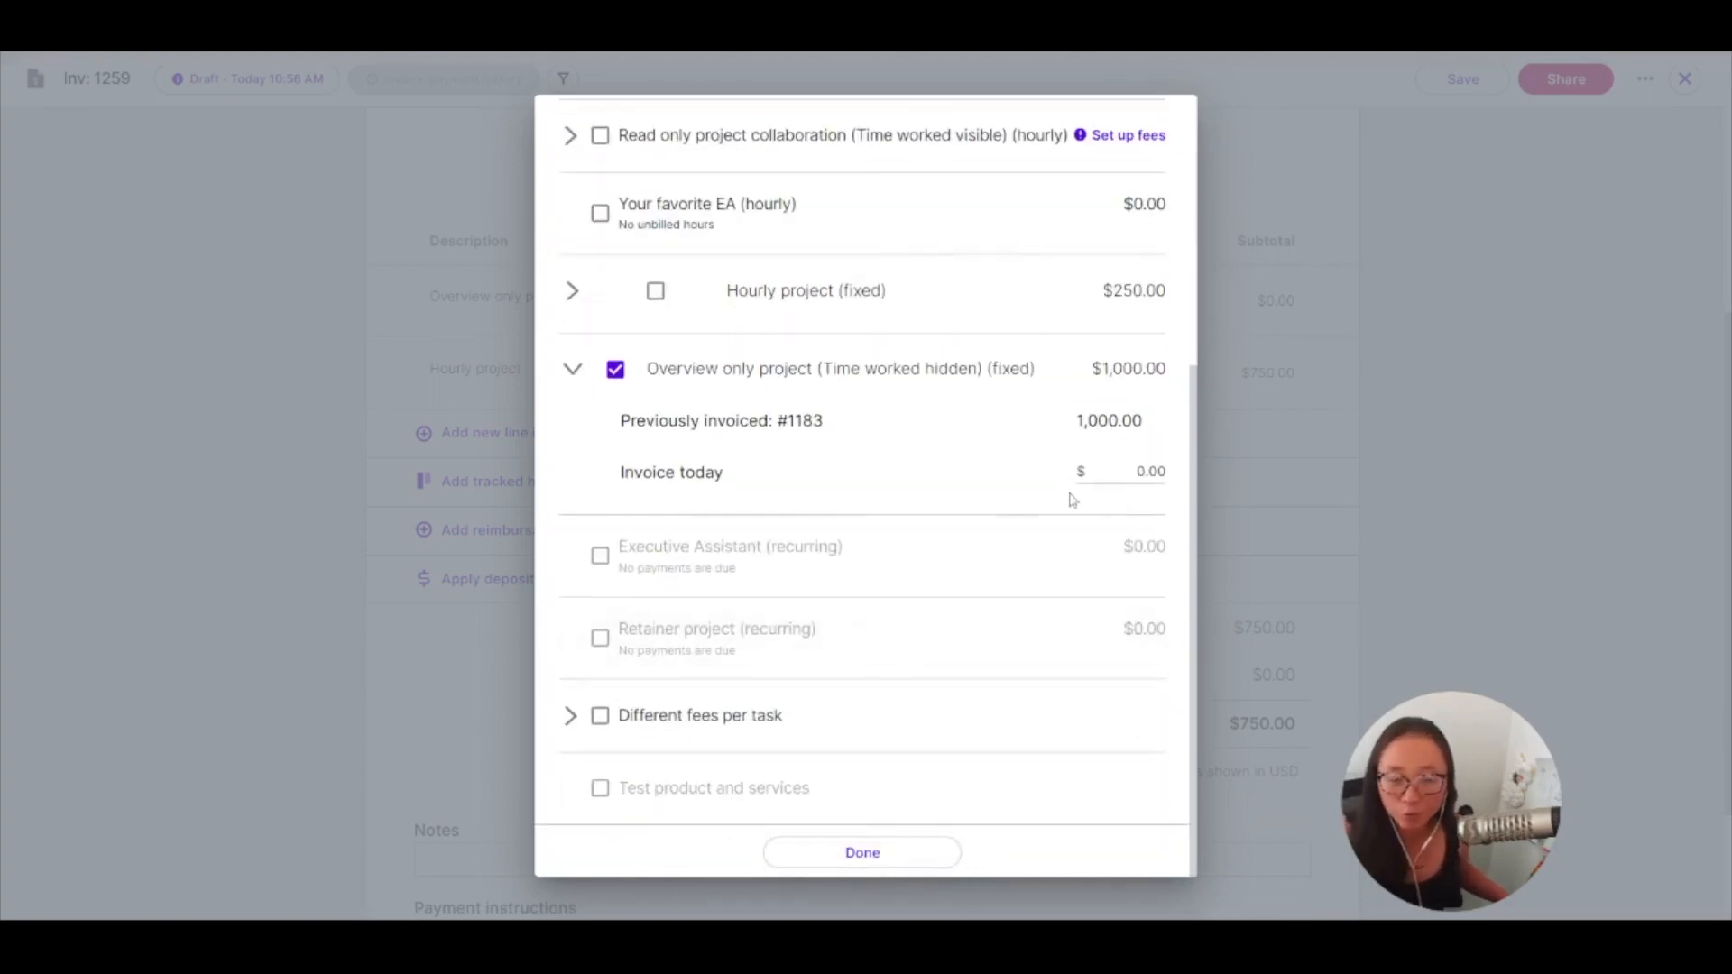
{"action": "left_click", "coordinate": [1146, 471]}
{"action": "type", "text": "500.00"}
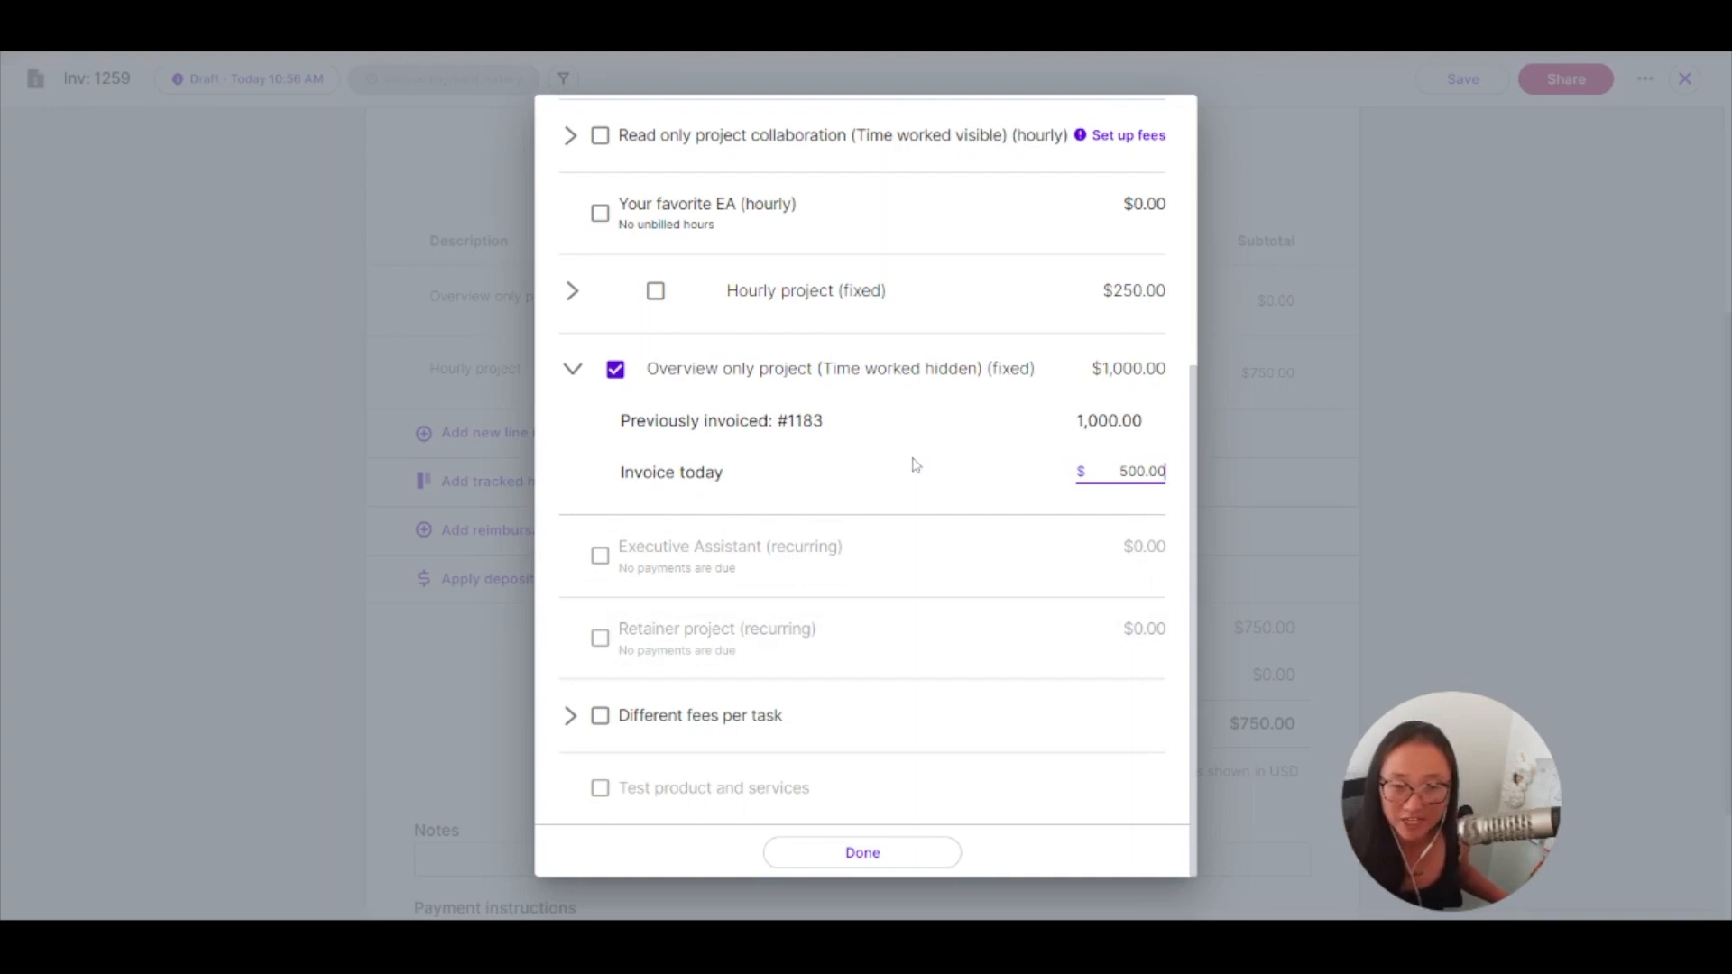
{"action": "double_click", "coordinate": [1138, 470]}
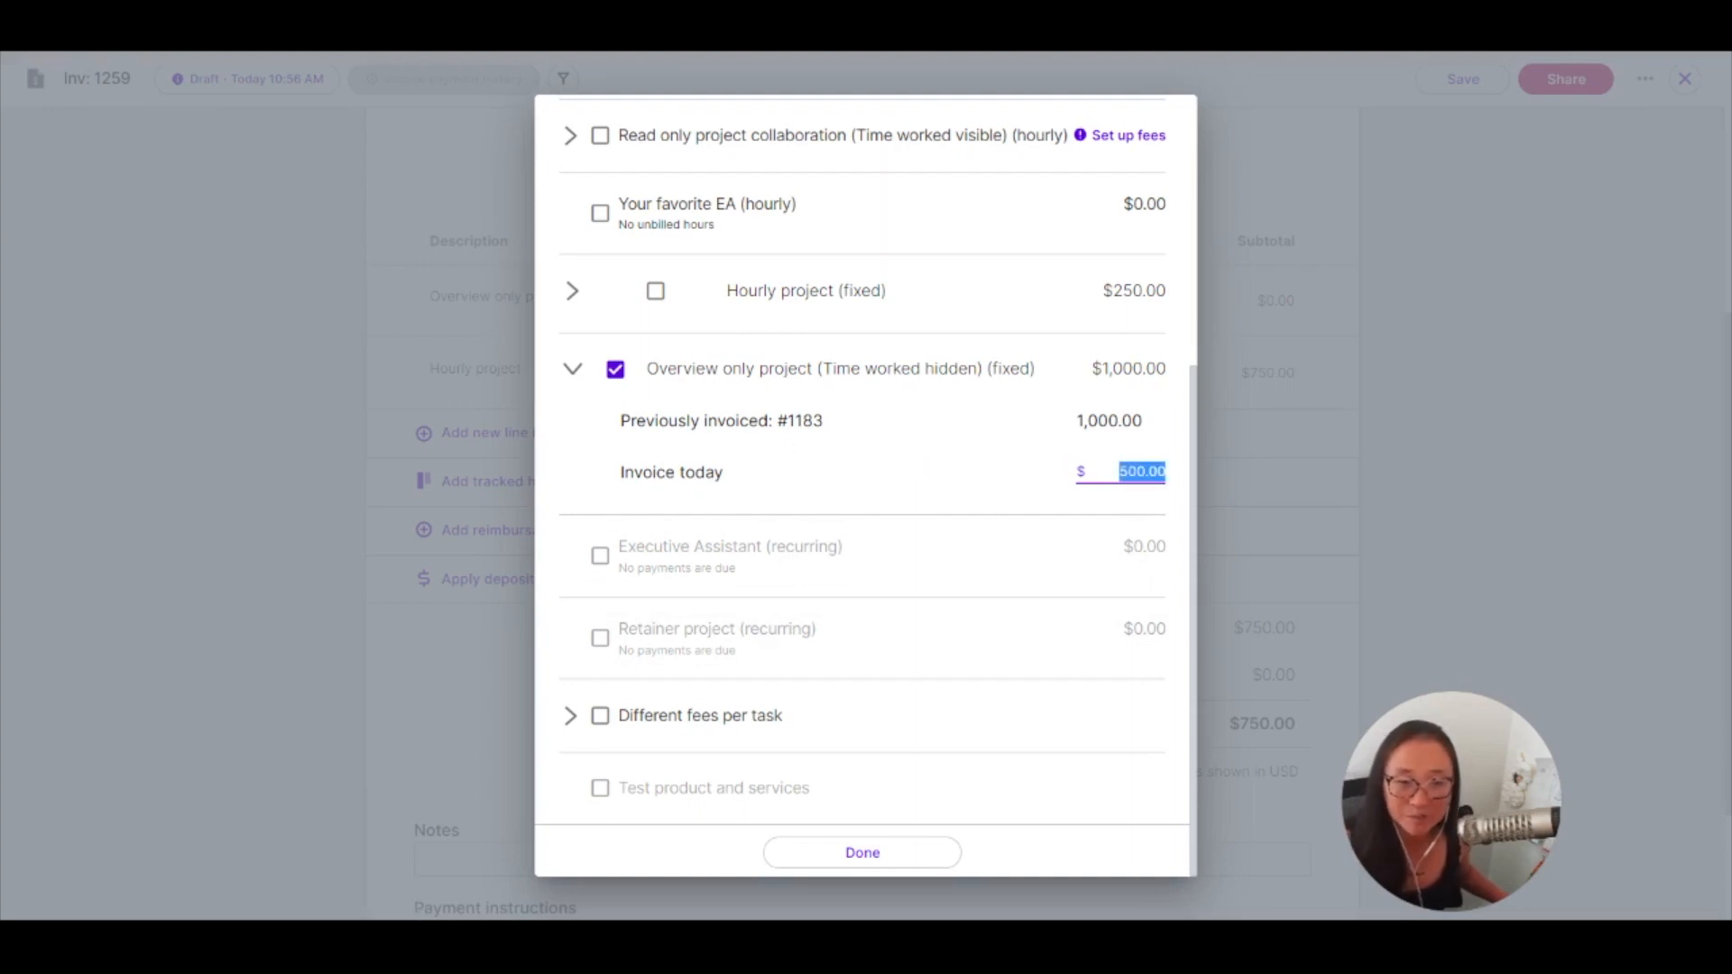
{"action": "key", "text": "BackSpace"}
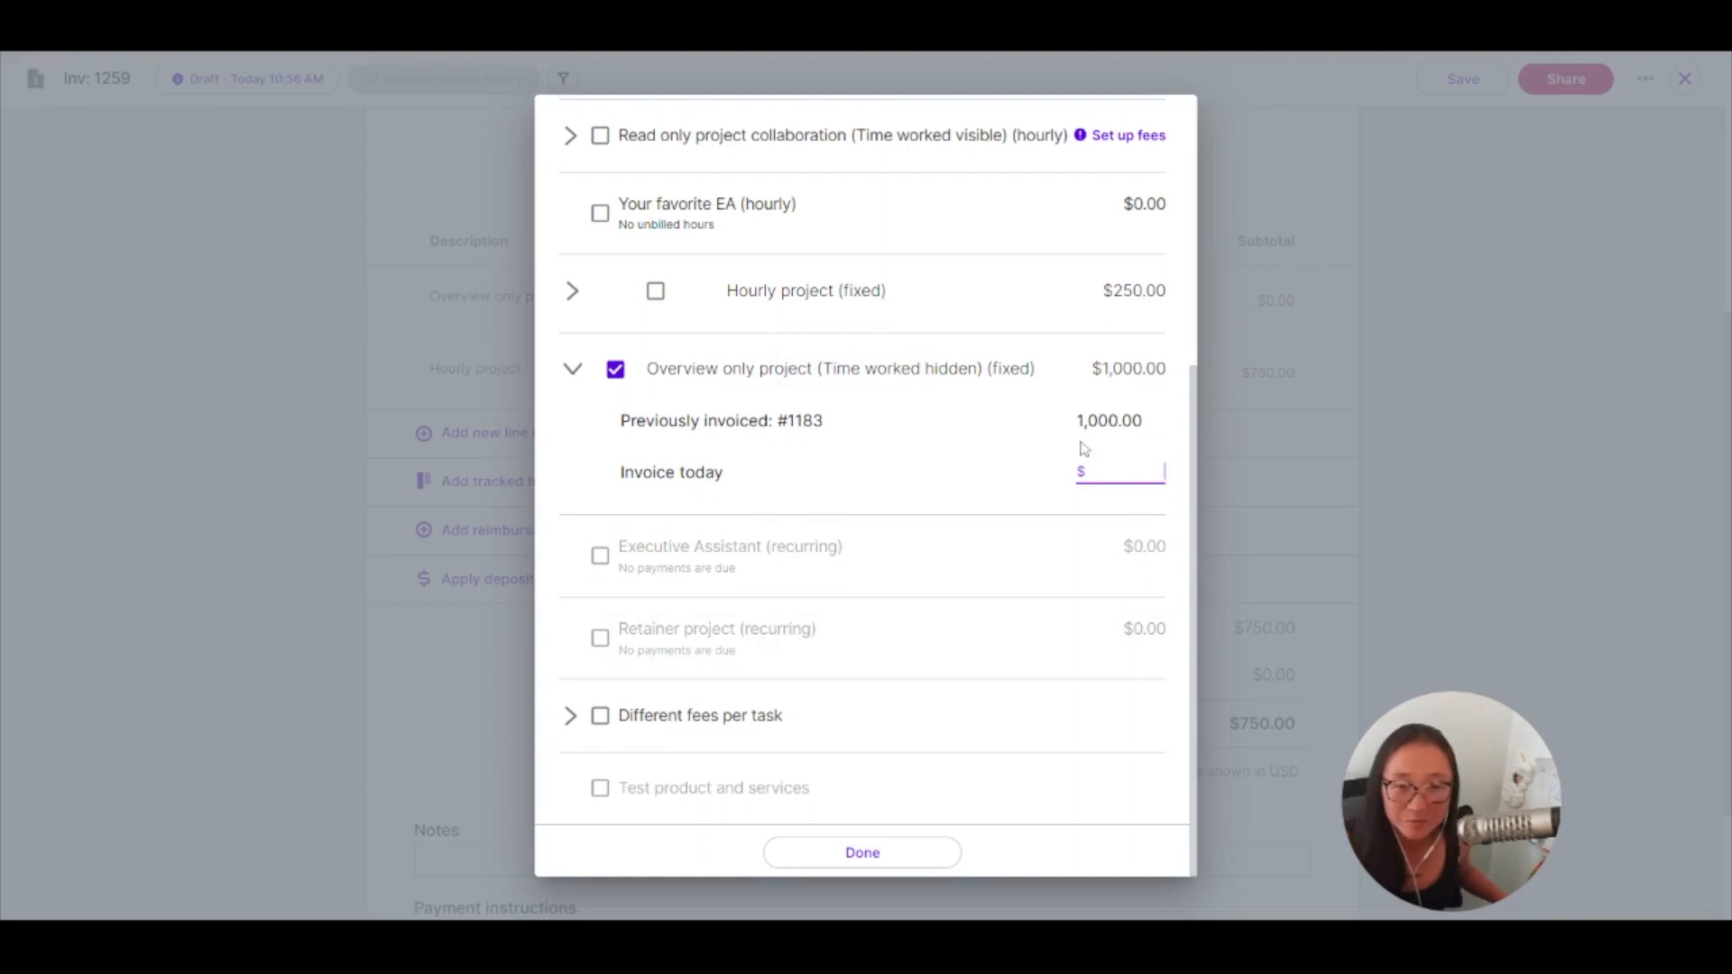
Close the list of un-billed items and return to the invoice
{"action": "scroll", "coordinate": [1048, 503], "scroll_direction": "up", "scroll_amount": 5}
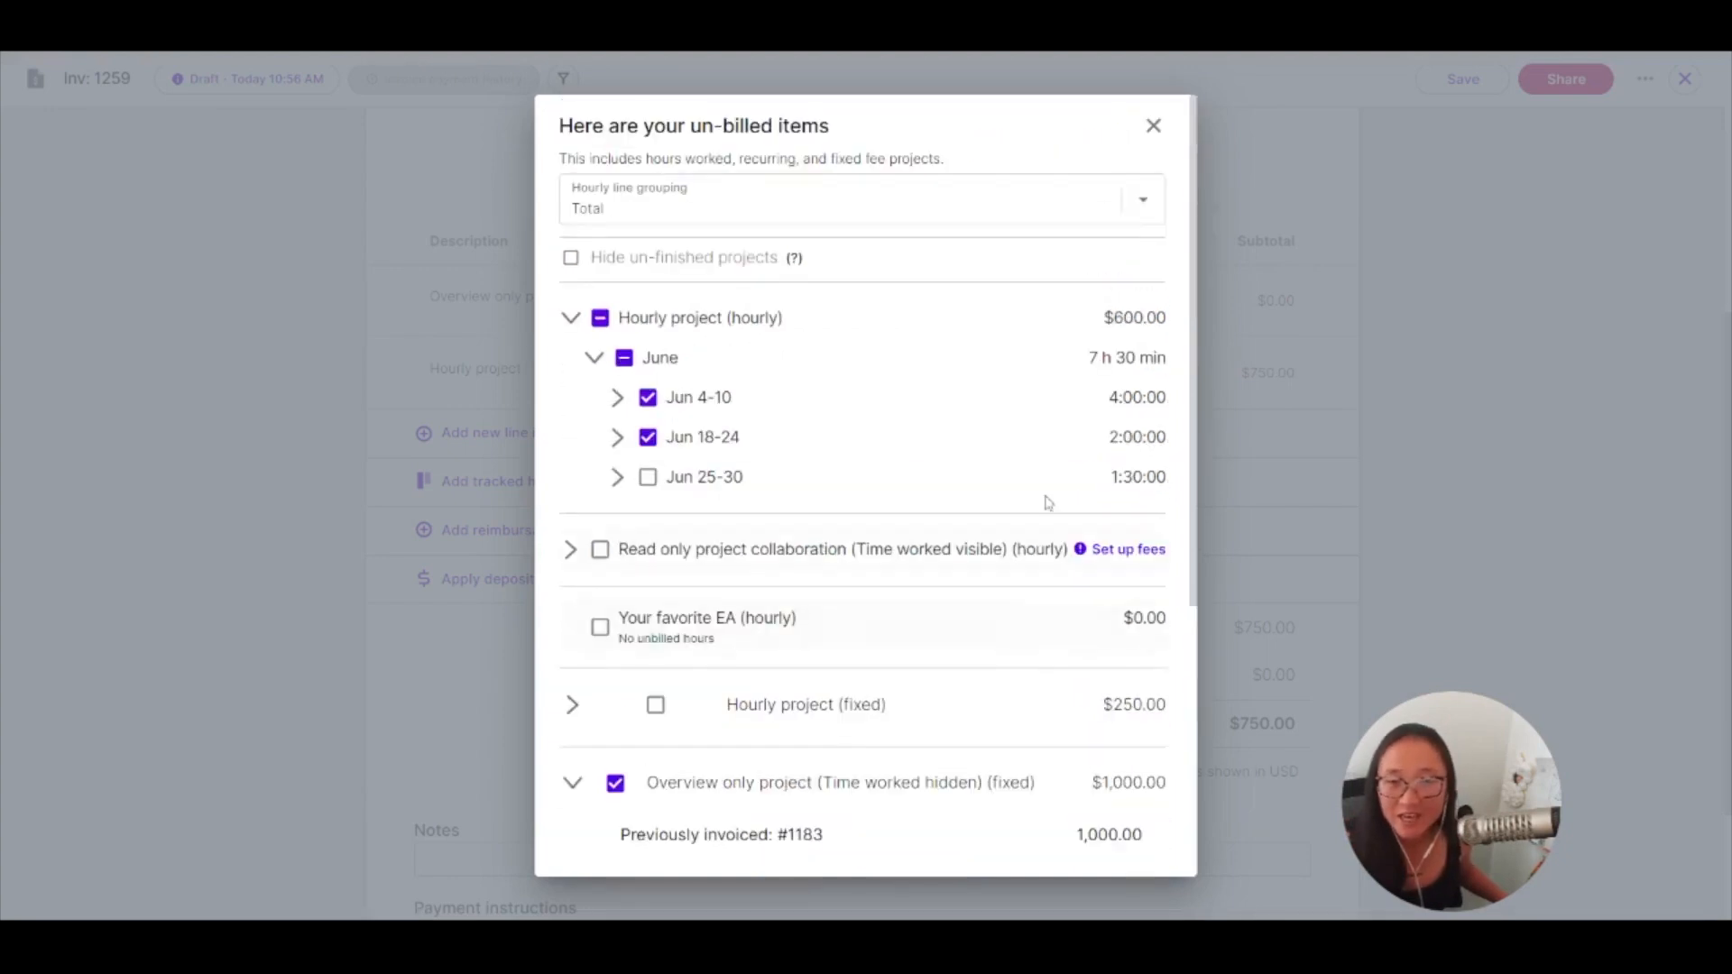
{"action": "left_click", "coordinate": [1154, 125]}
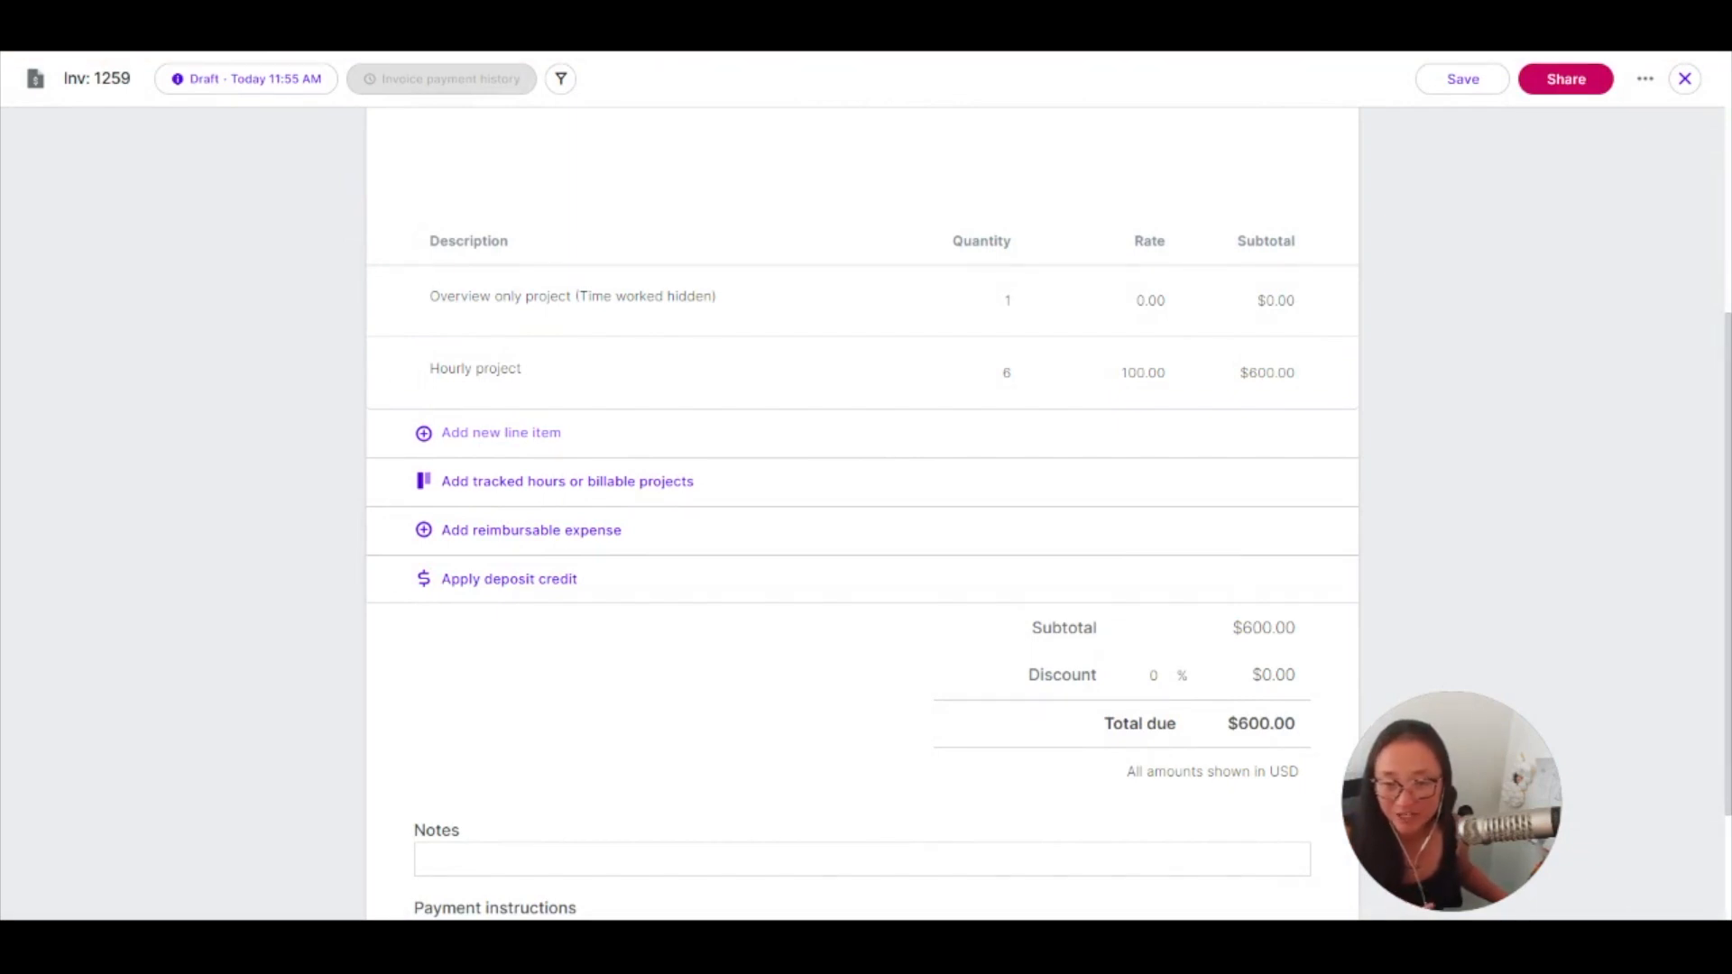
Add the Blog service as a new line item on the invoice with a quantity of 1000
{"action": "left_click", "coordinate": [502, 435]}
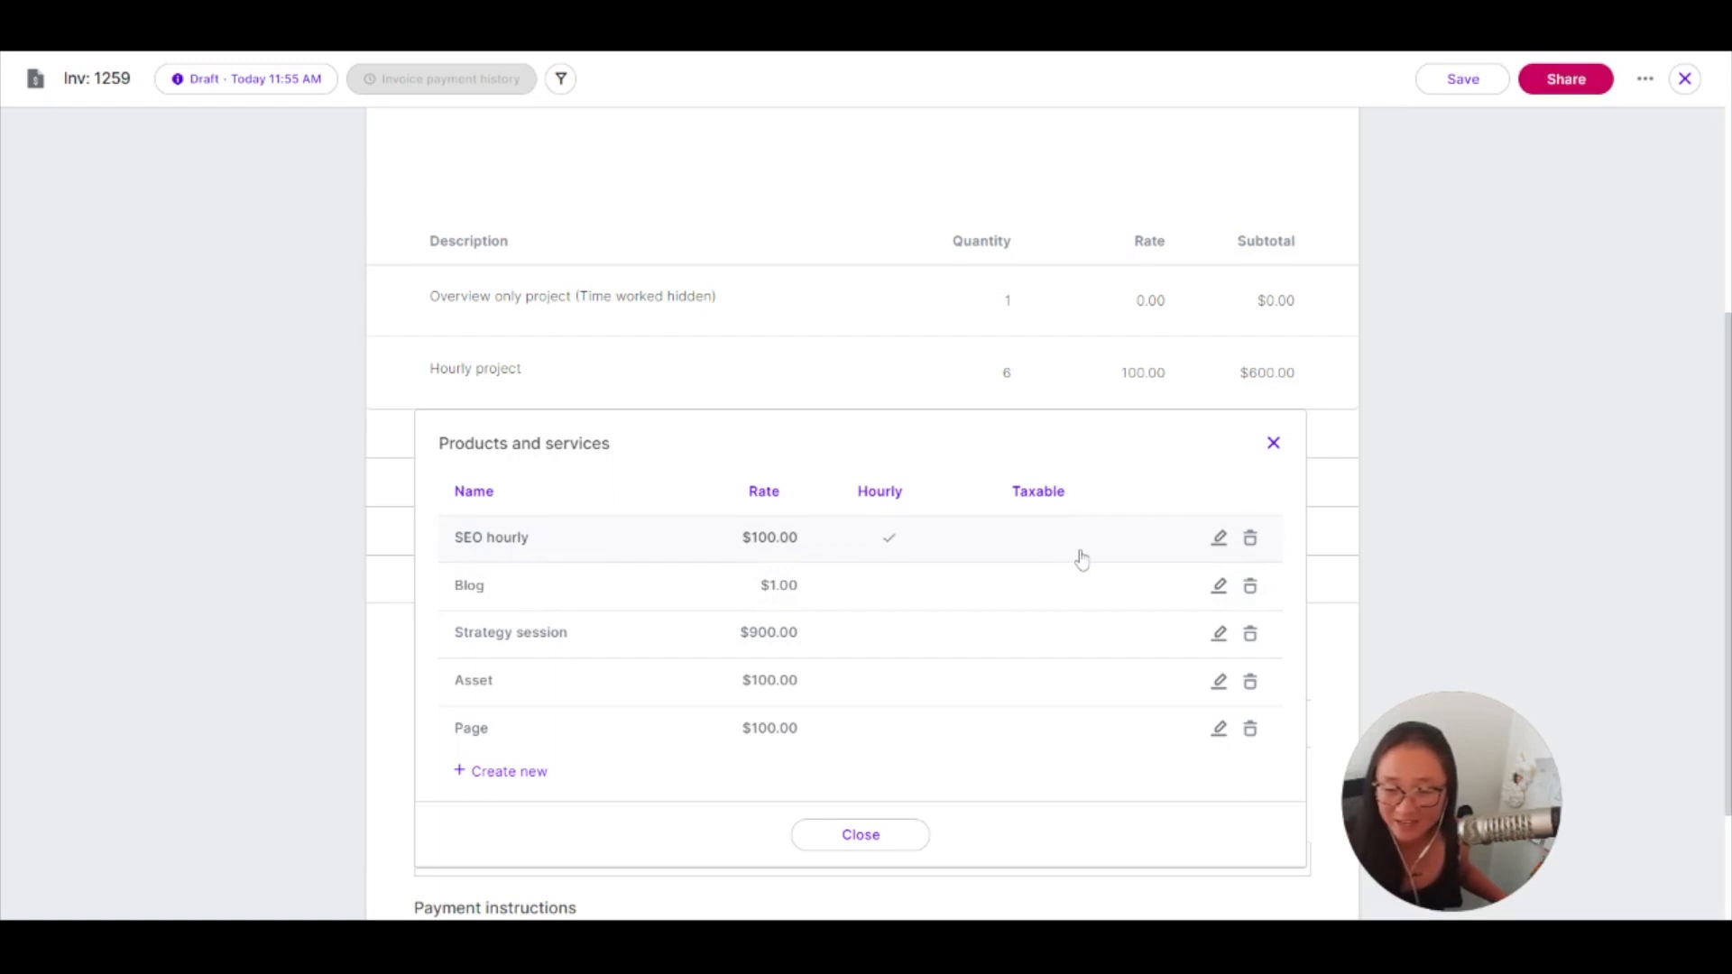
{"action": "left_click", "coordinate": [583, 593]}
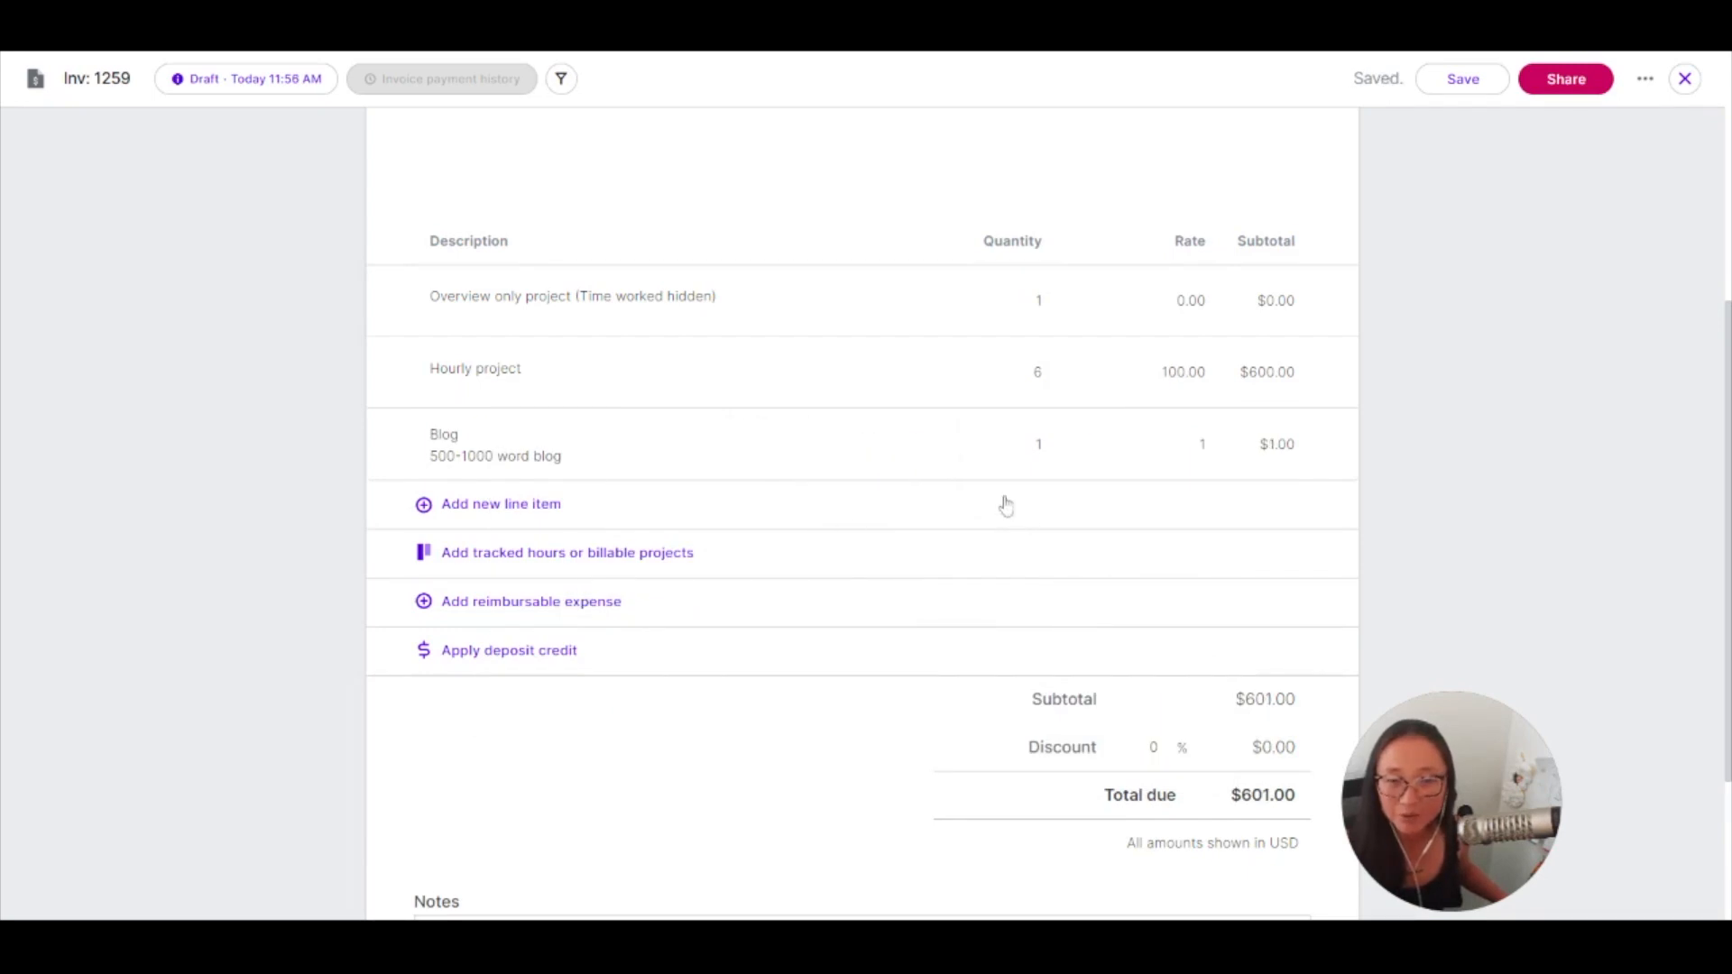
{"action": "left_click", "coordinate": [1037, 449]}
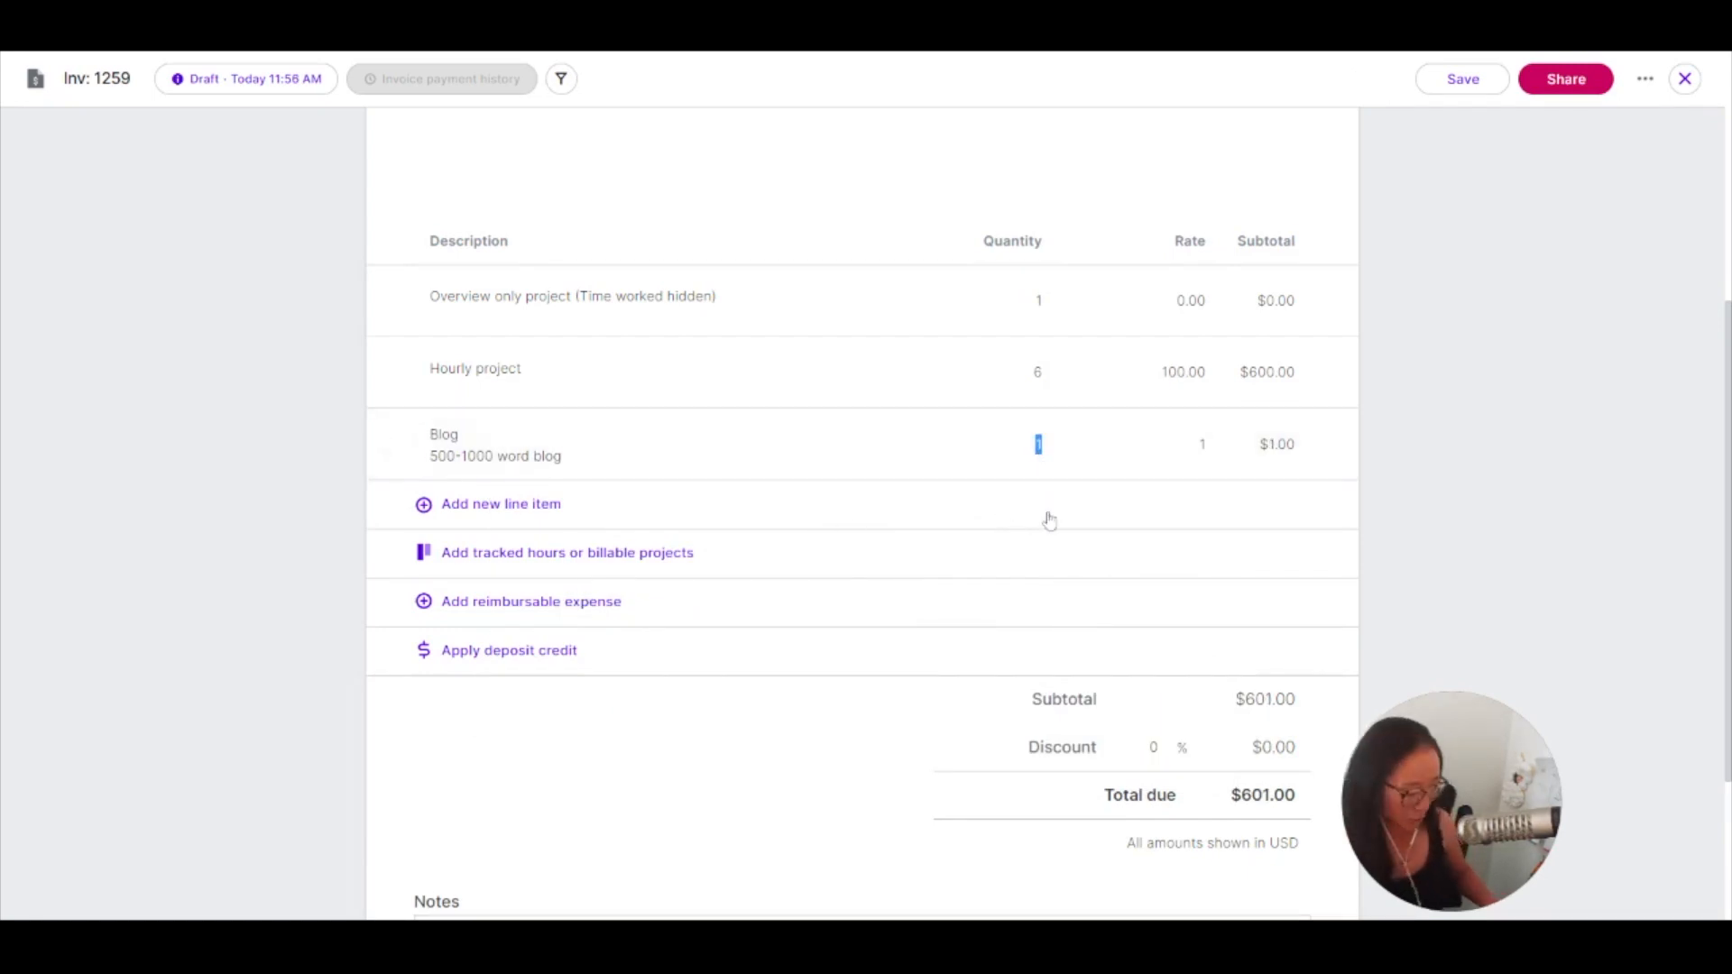
{"action": "type", "text": "1000"}
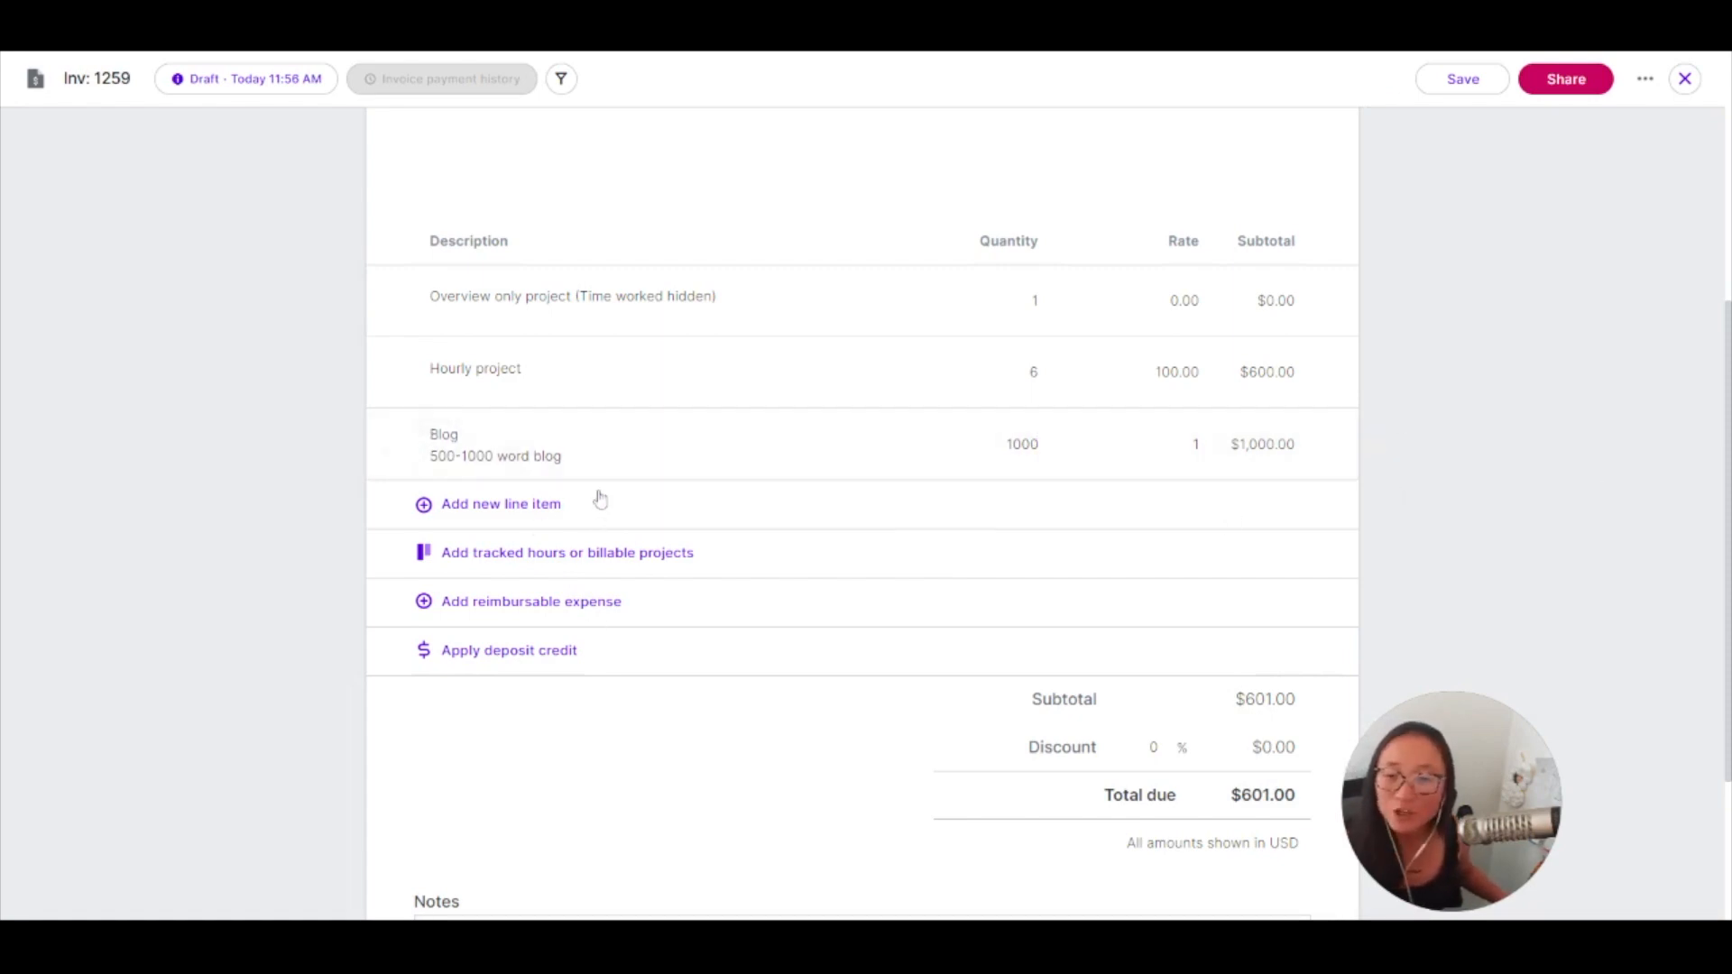
Review the products and services available as line items without adding another one
{"action": "left_click", "coordinate": [540, 518]}
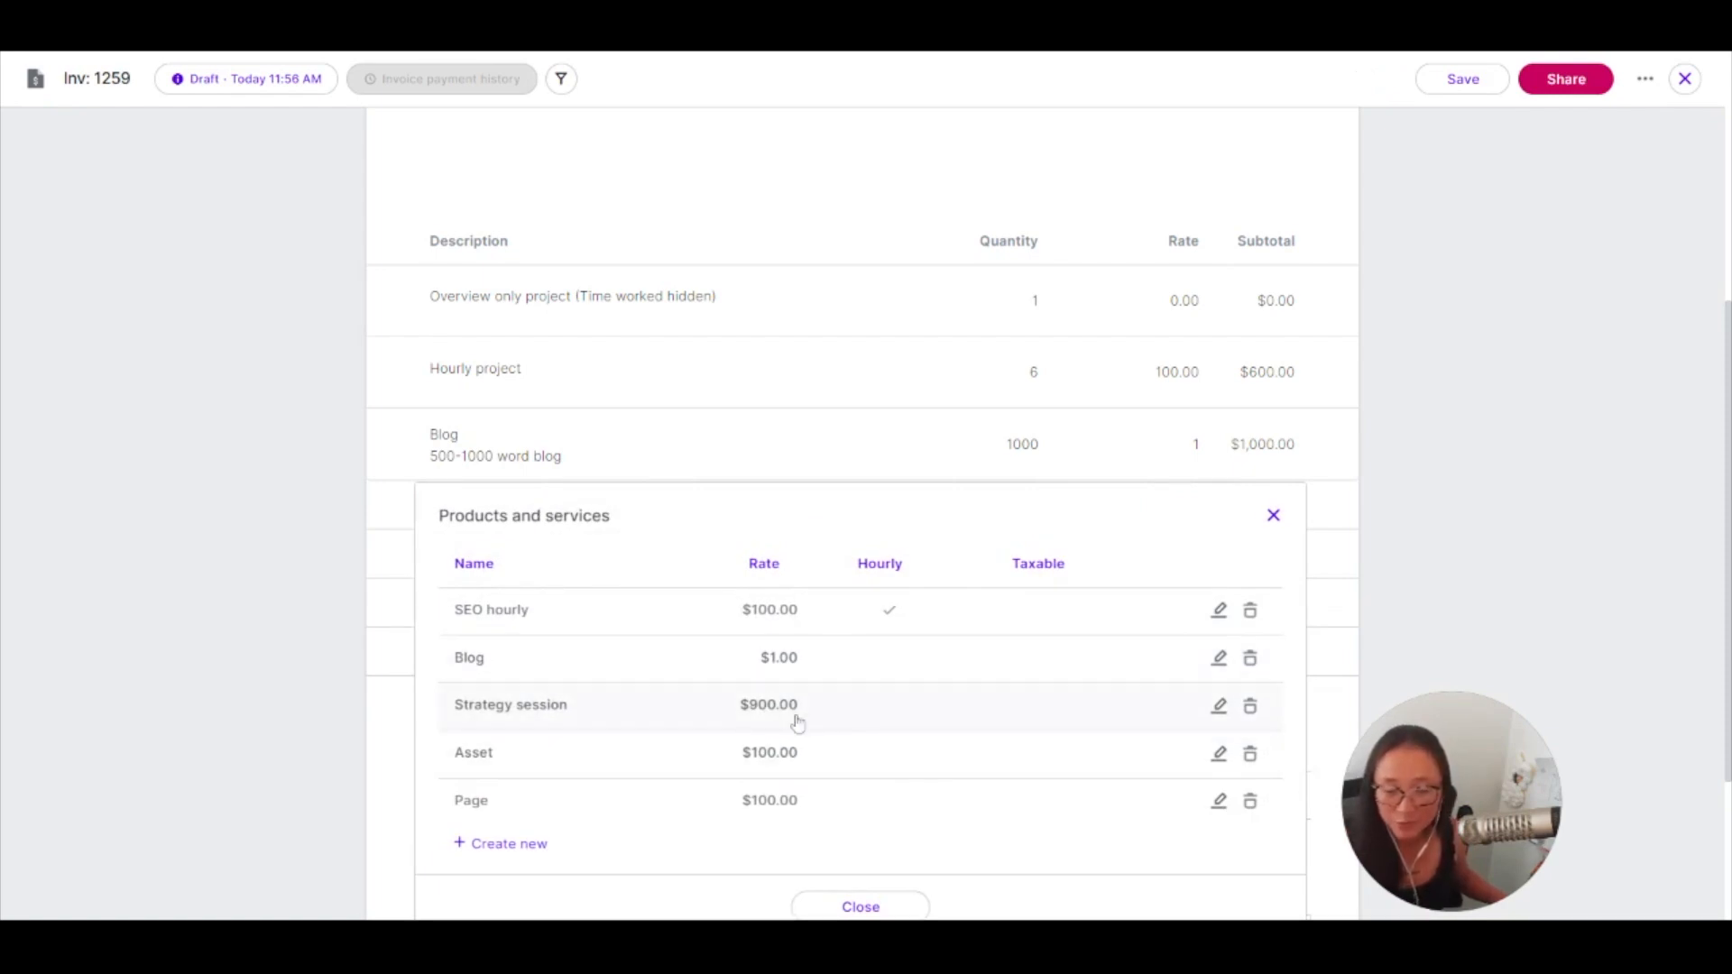
{"action": "scroll", "coordinate": [798, 730], "scroll_direction": "down", "scroll_amount": 2}
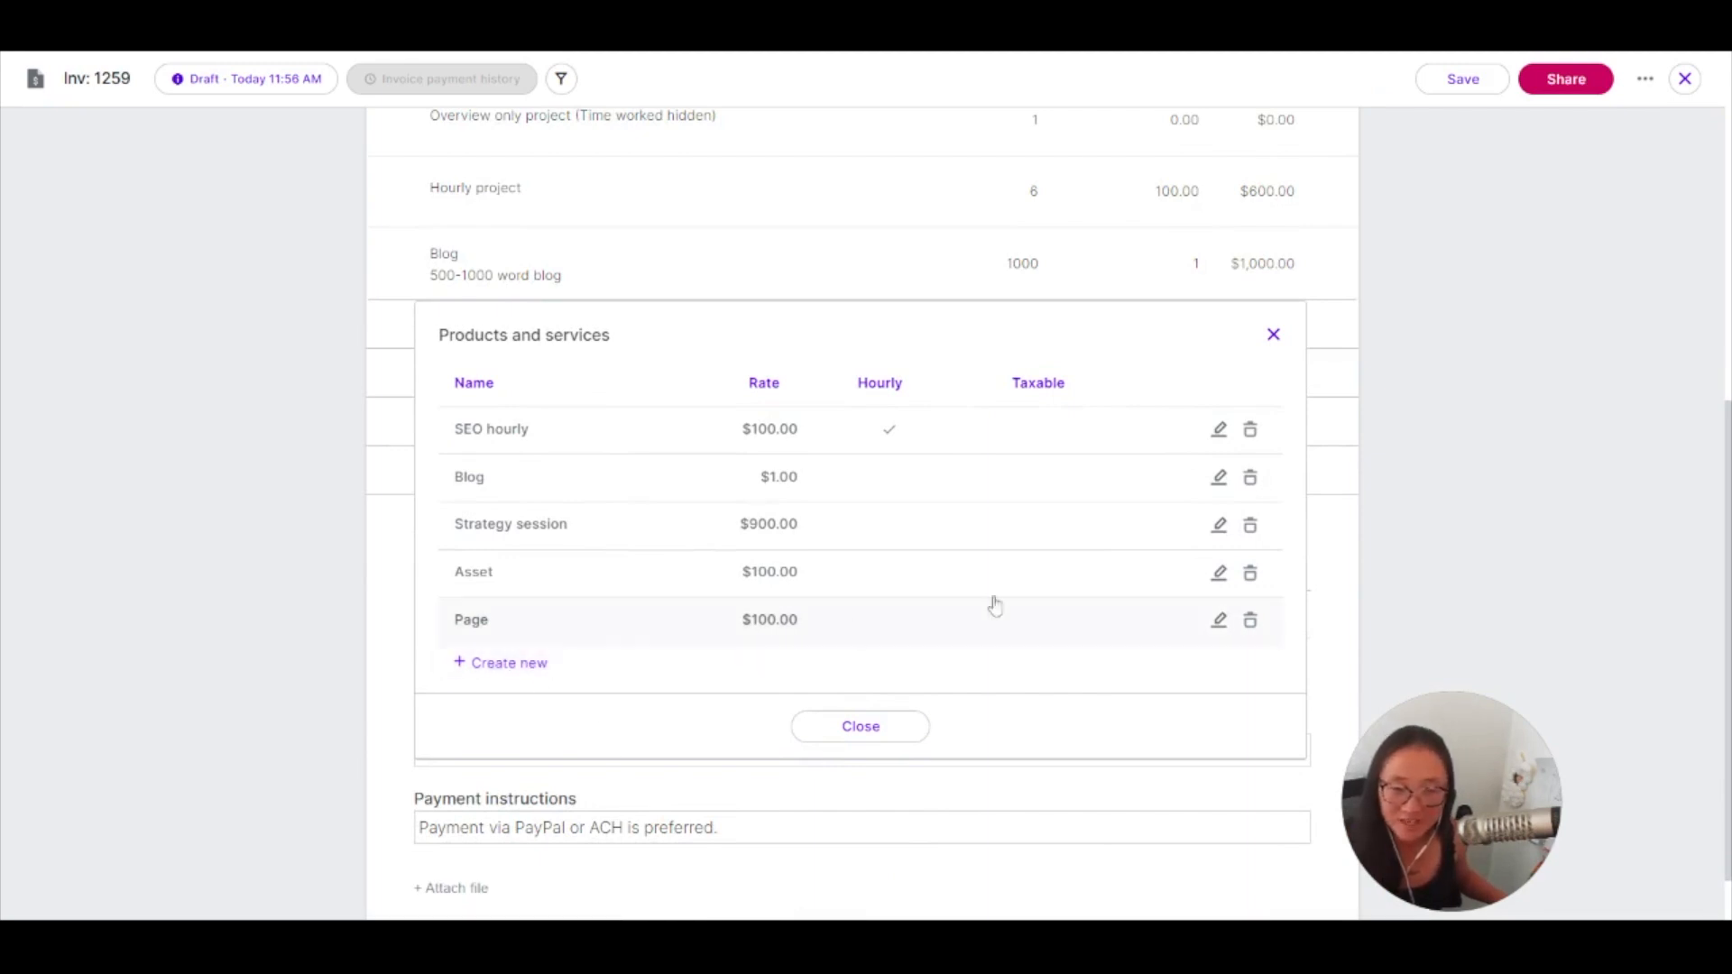
{"action": "left_click", "coordinate": [1273, 335]}
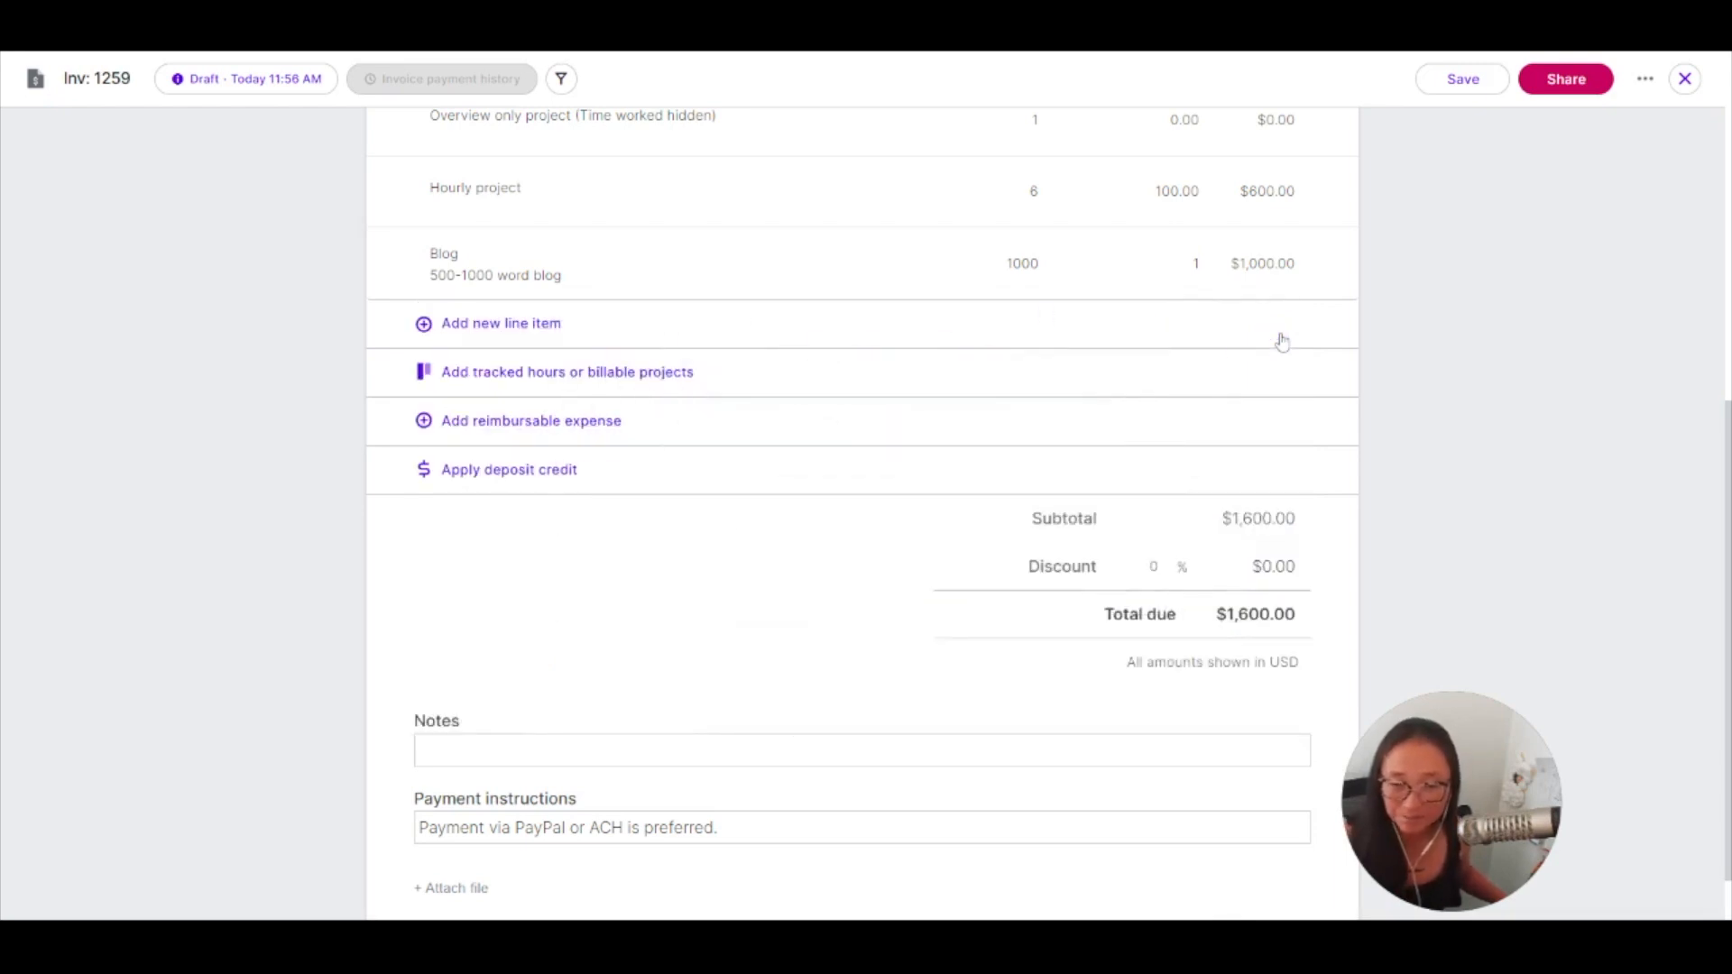
Try selecting the Travel reimbursable expense for the invoice, inspect its details, and leave the expenses with it deselected
{"action": "left_click", "coordinate": [570, 424]}
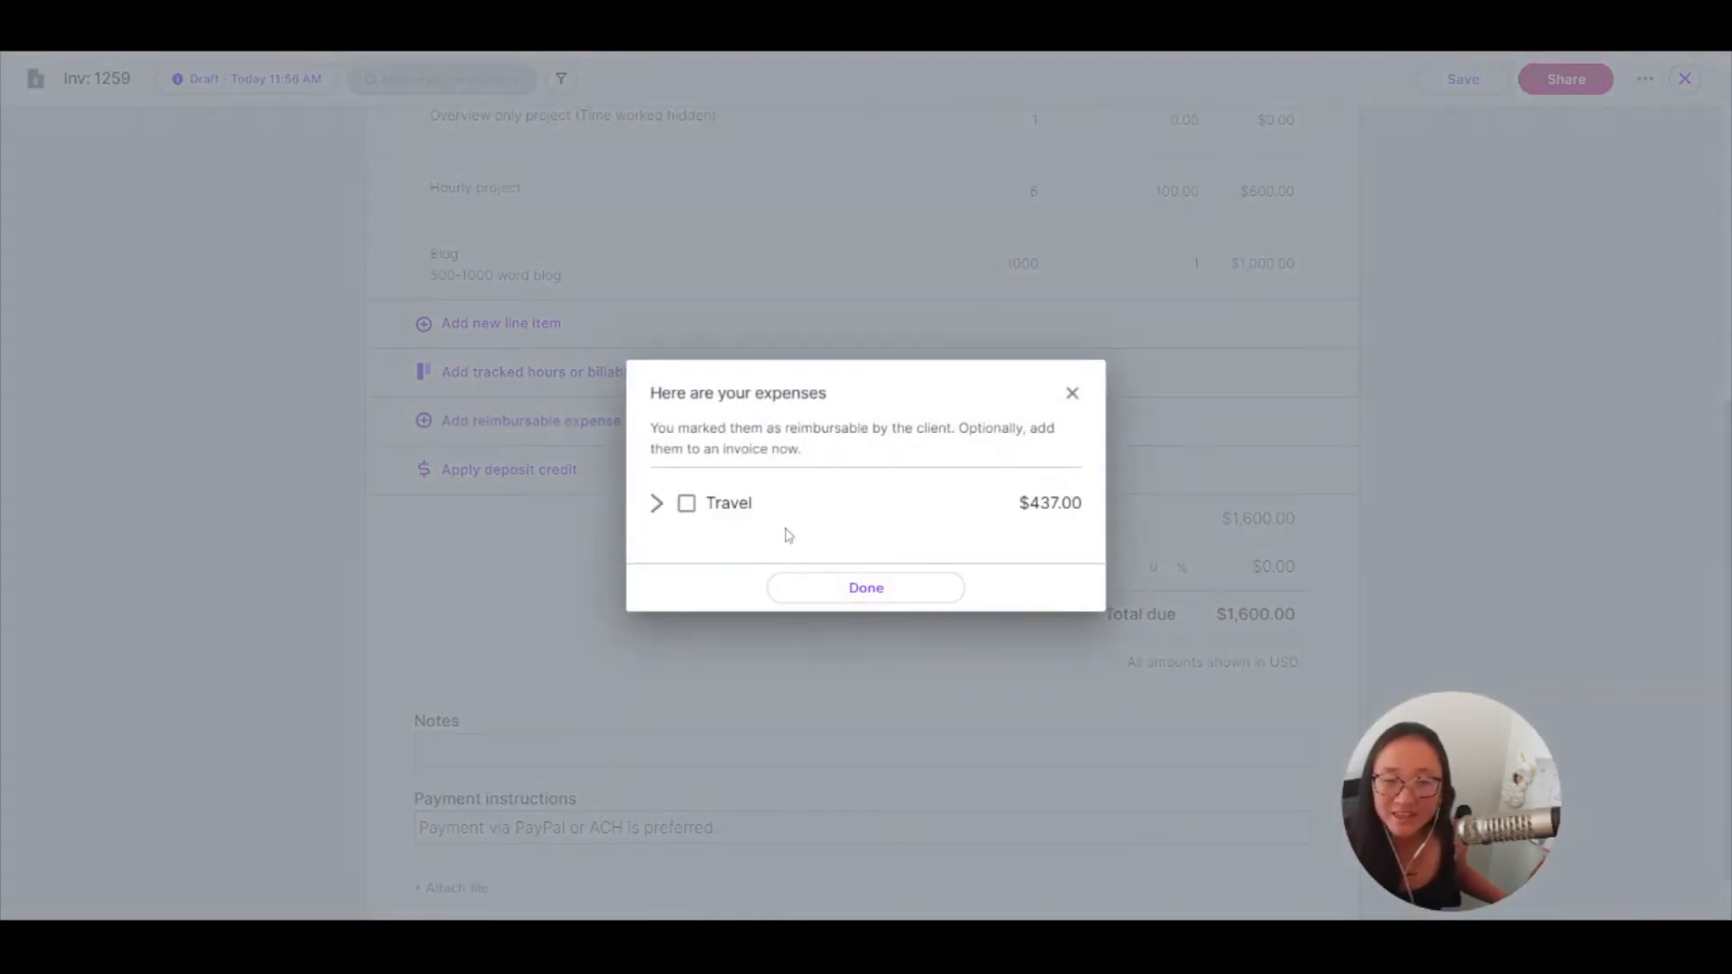
{"action": "left_click", "coordinate": [655, 503]}
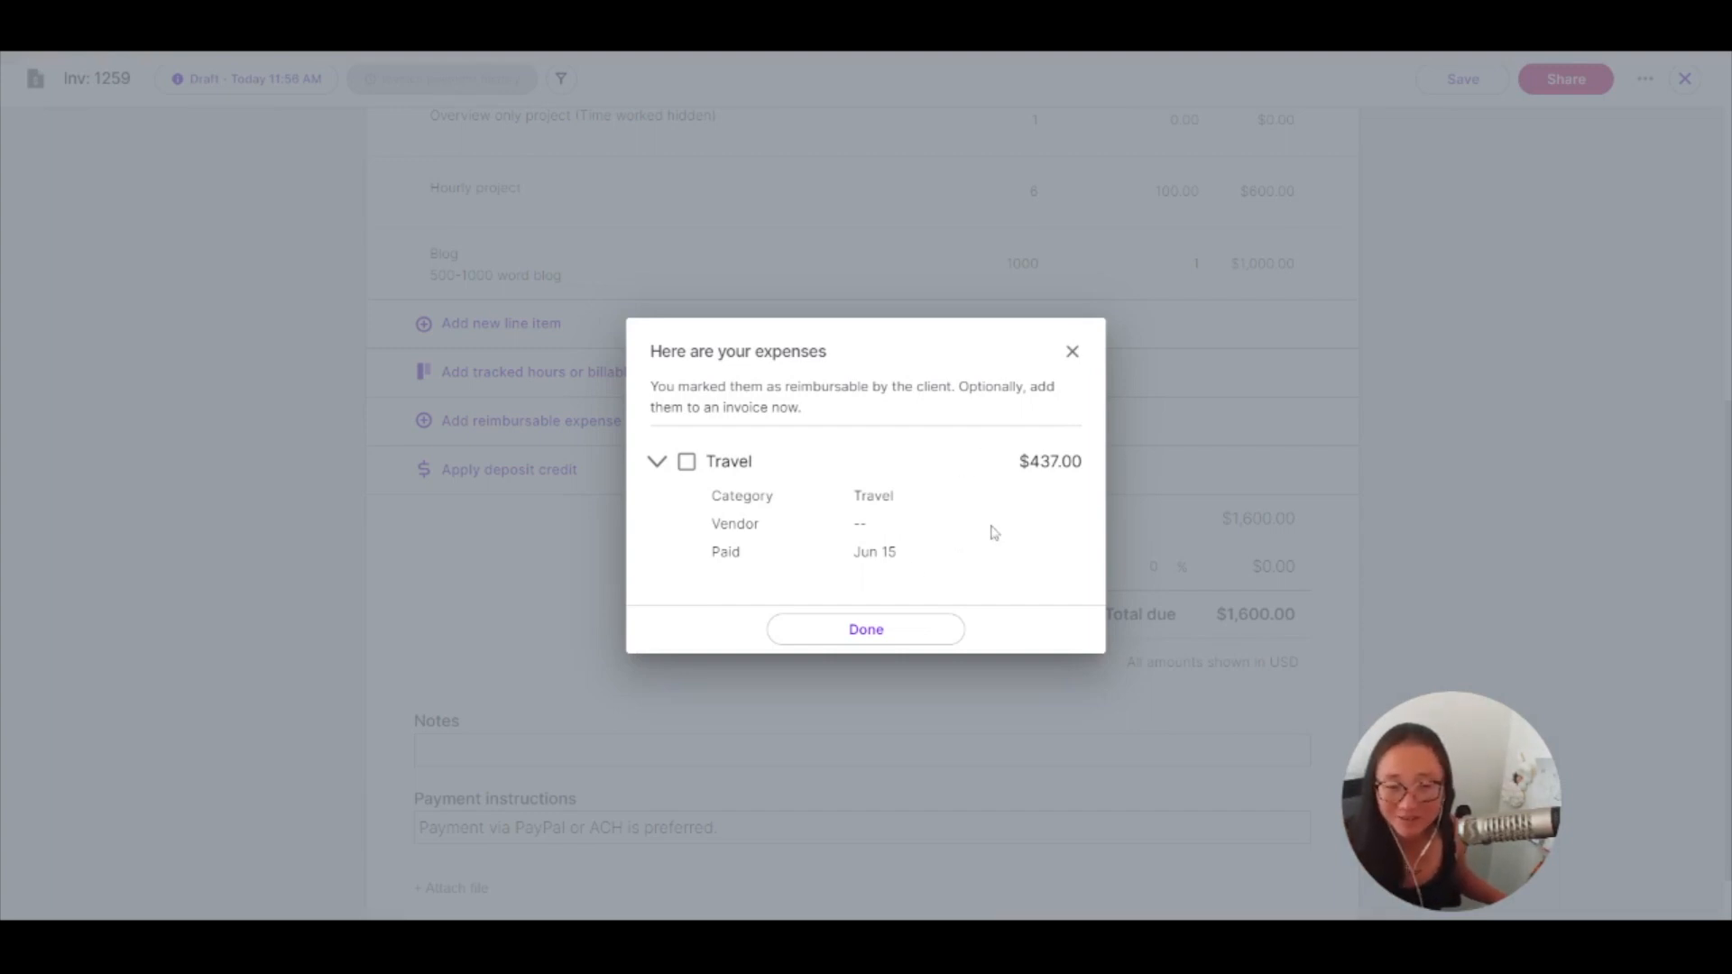
{"action": "left_click", "coordinate": [687, 463]}
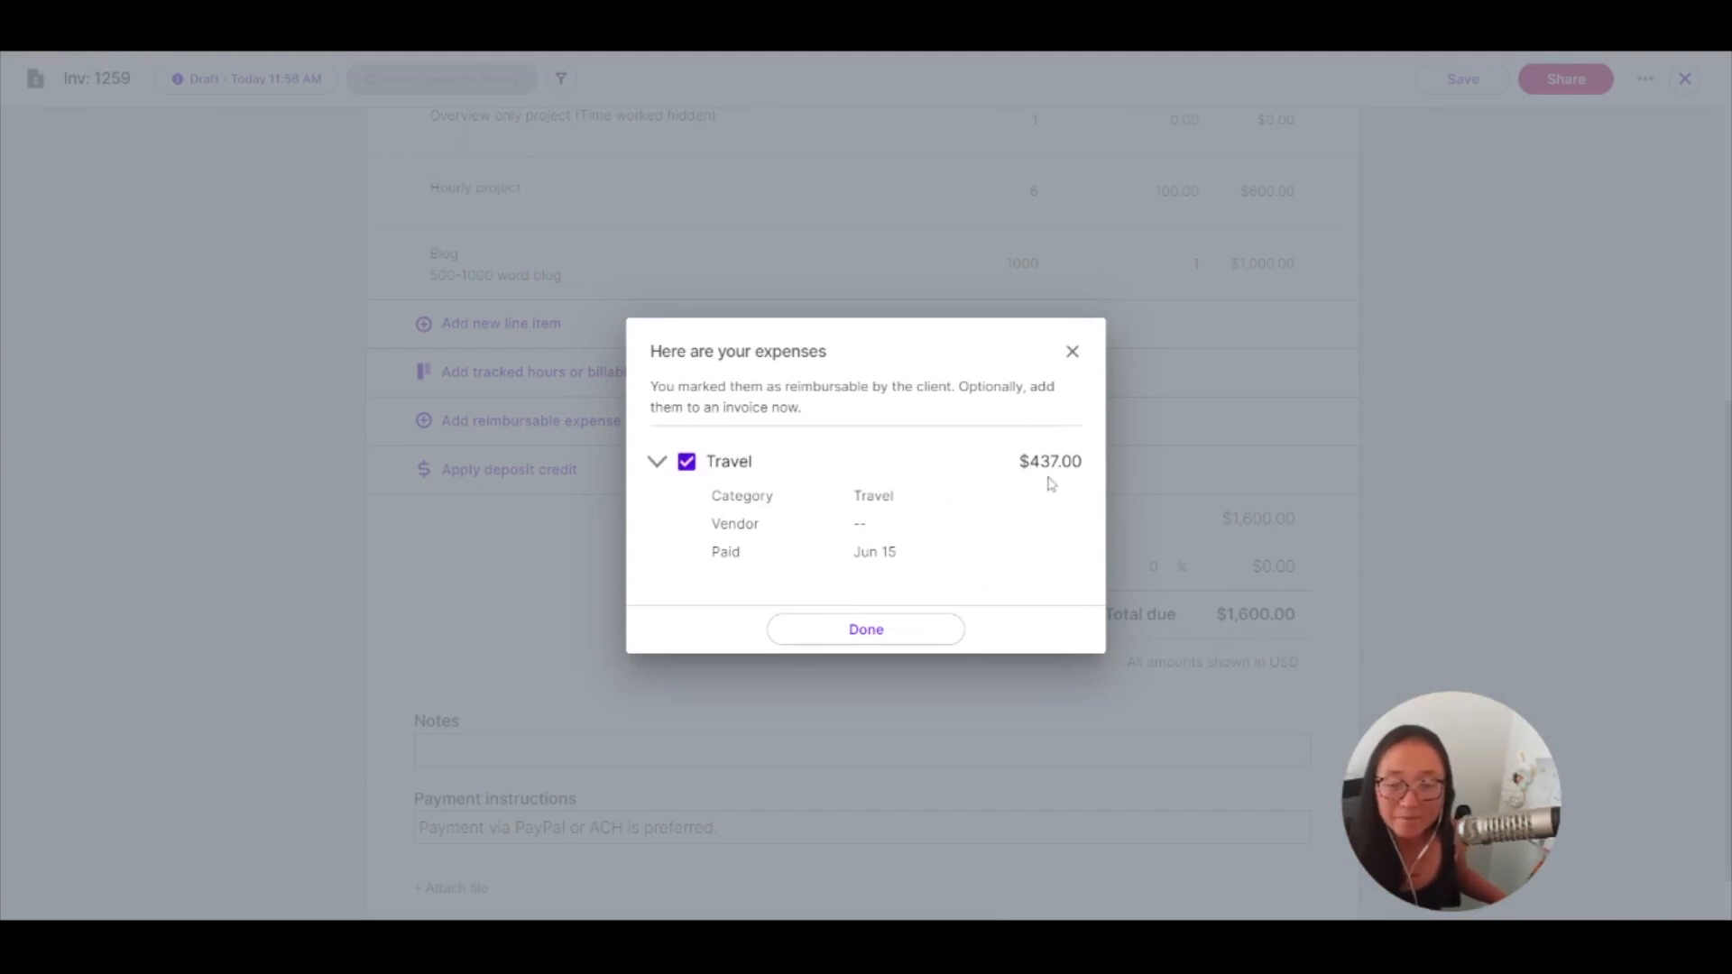
{"action": "left_click", "coordinate": [688, 462]}
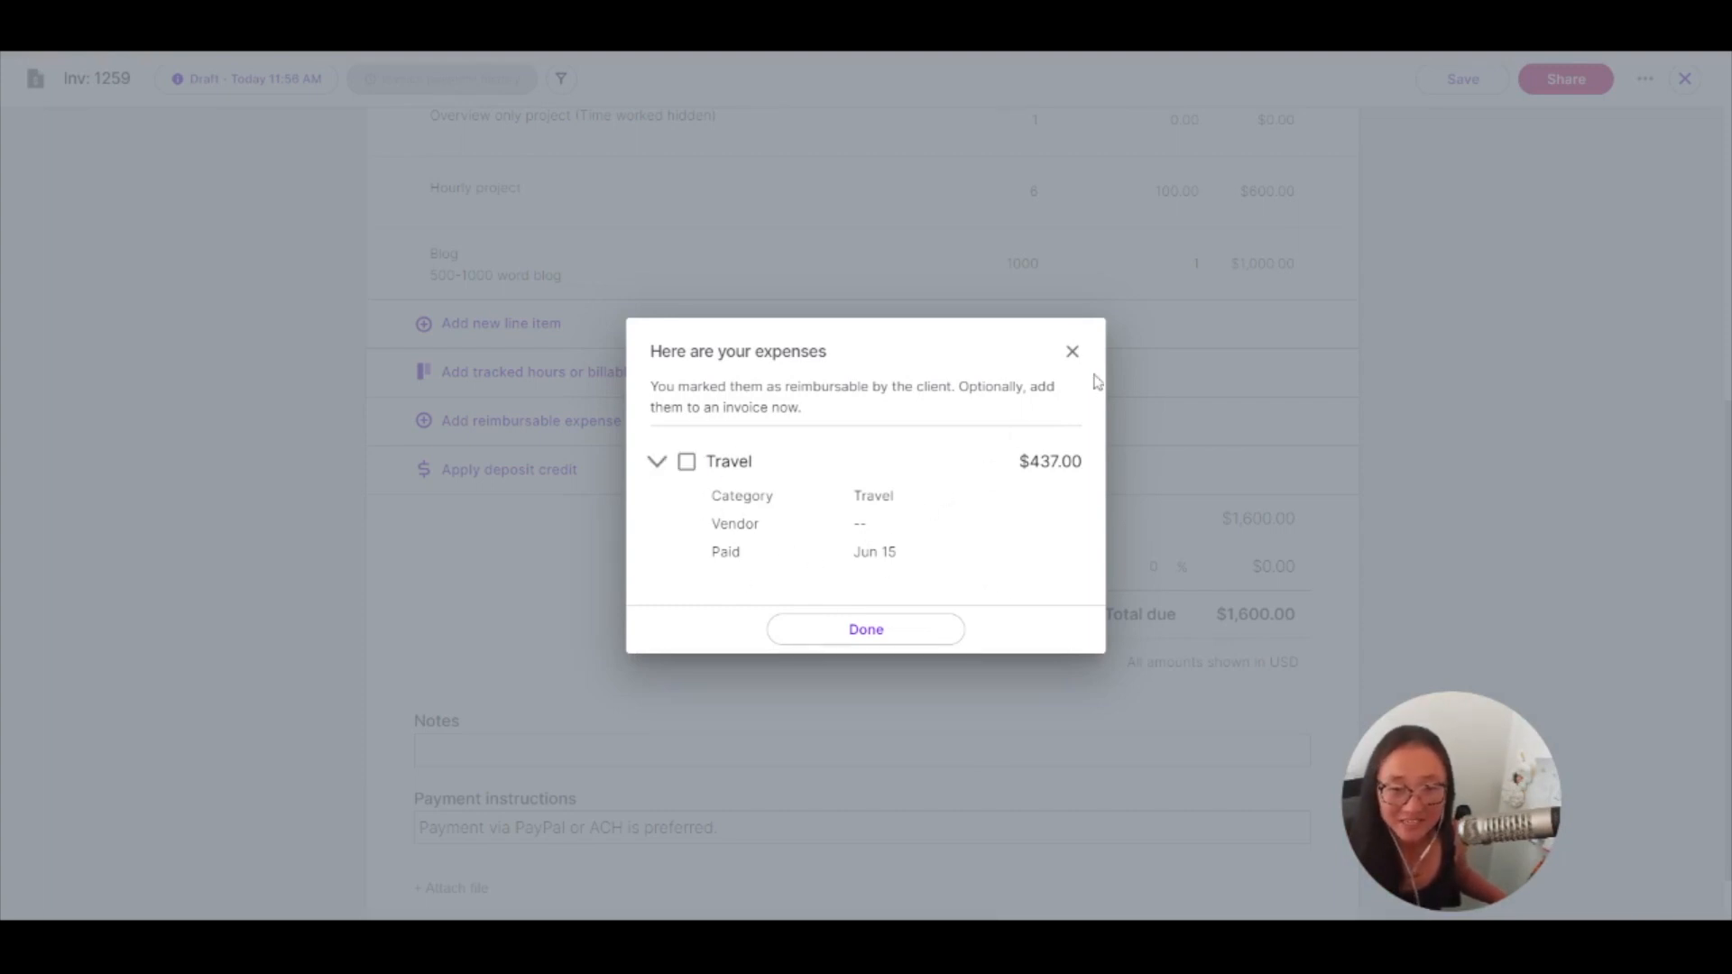
{"action": "left_click", "coordinate": [1072, 351]}
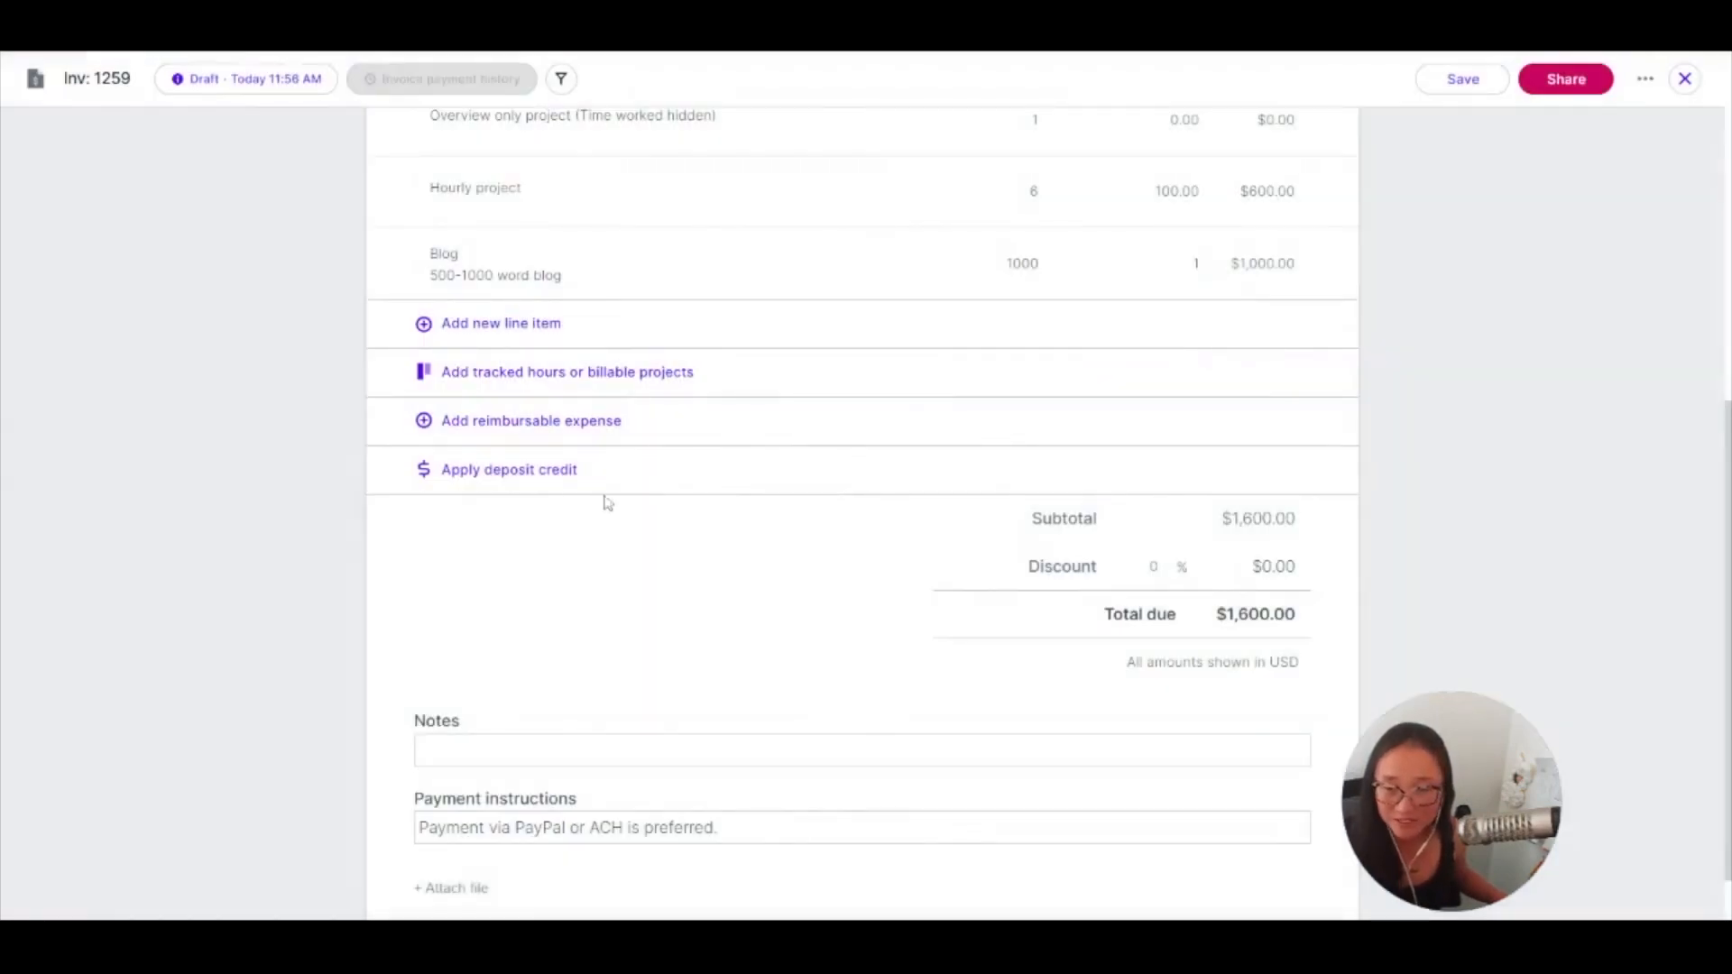
Check how much of the client's deposit can be applied to the invoice, without applying any credit
{"action": "left_click", "coordinate": [542, 470]}
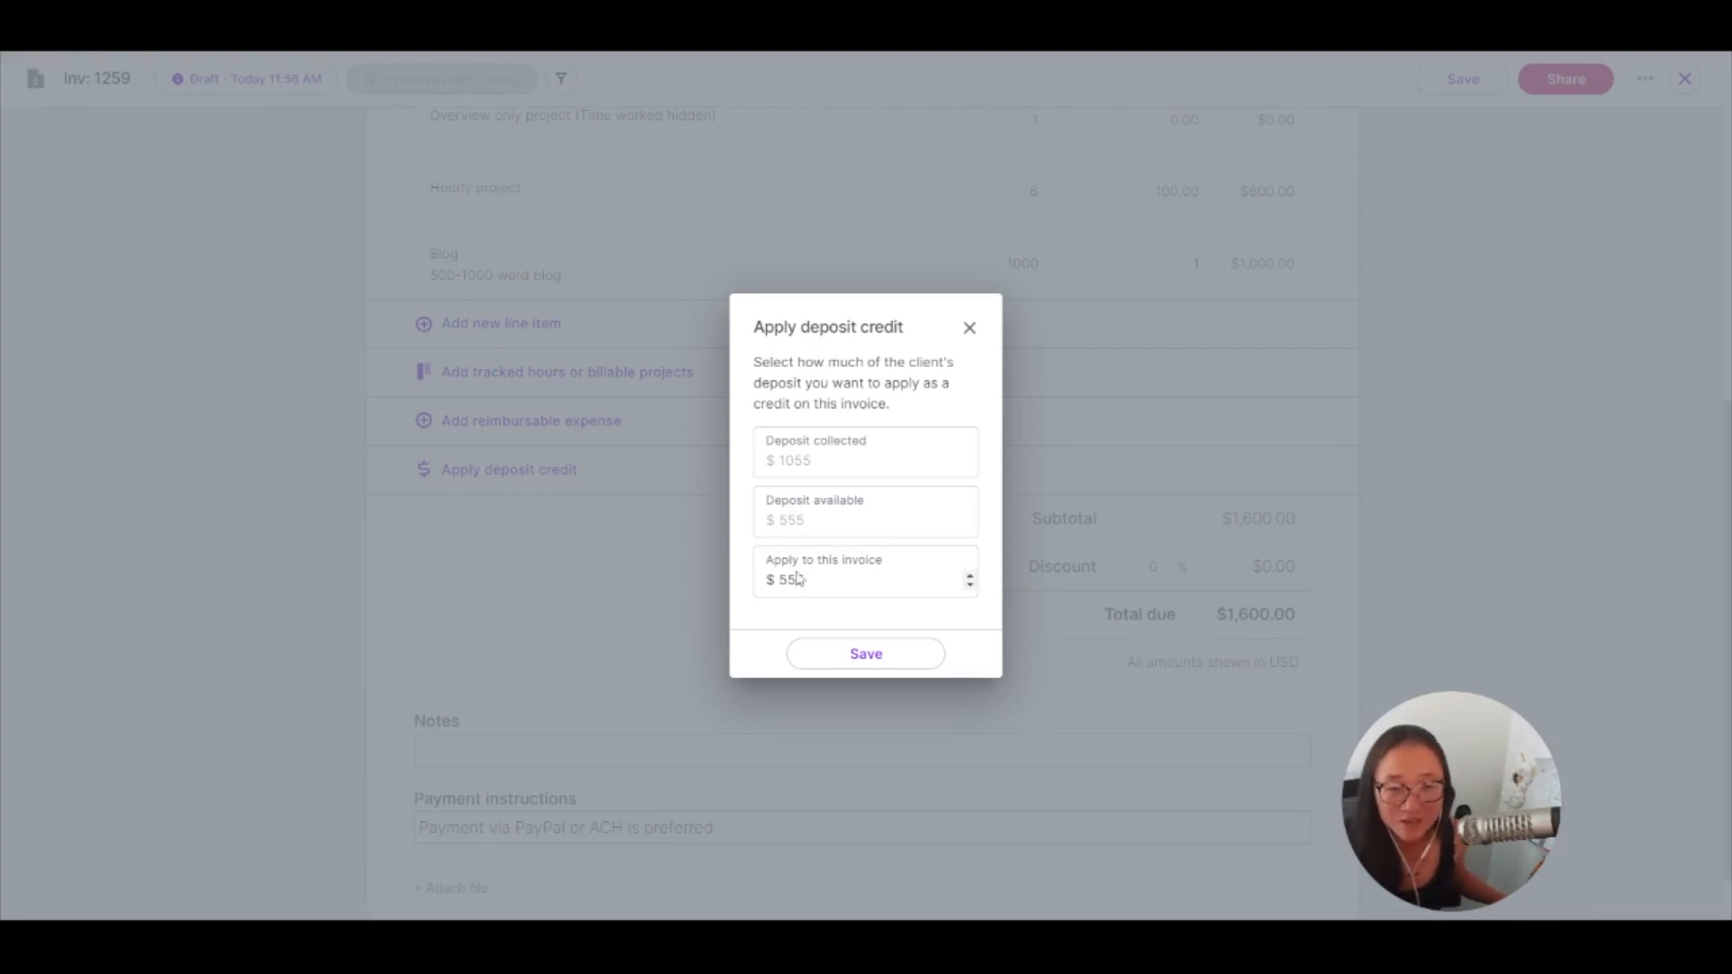
{"action": "left_click", "coordinate": [968, 327]}
{"action": "scroll", "coordinate": [1353, 437], "scroll_direction": "down", "scroll_amount": 1}
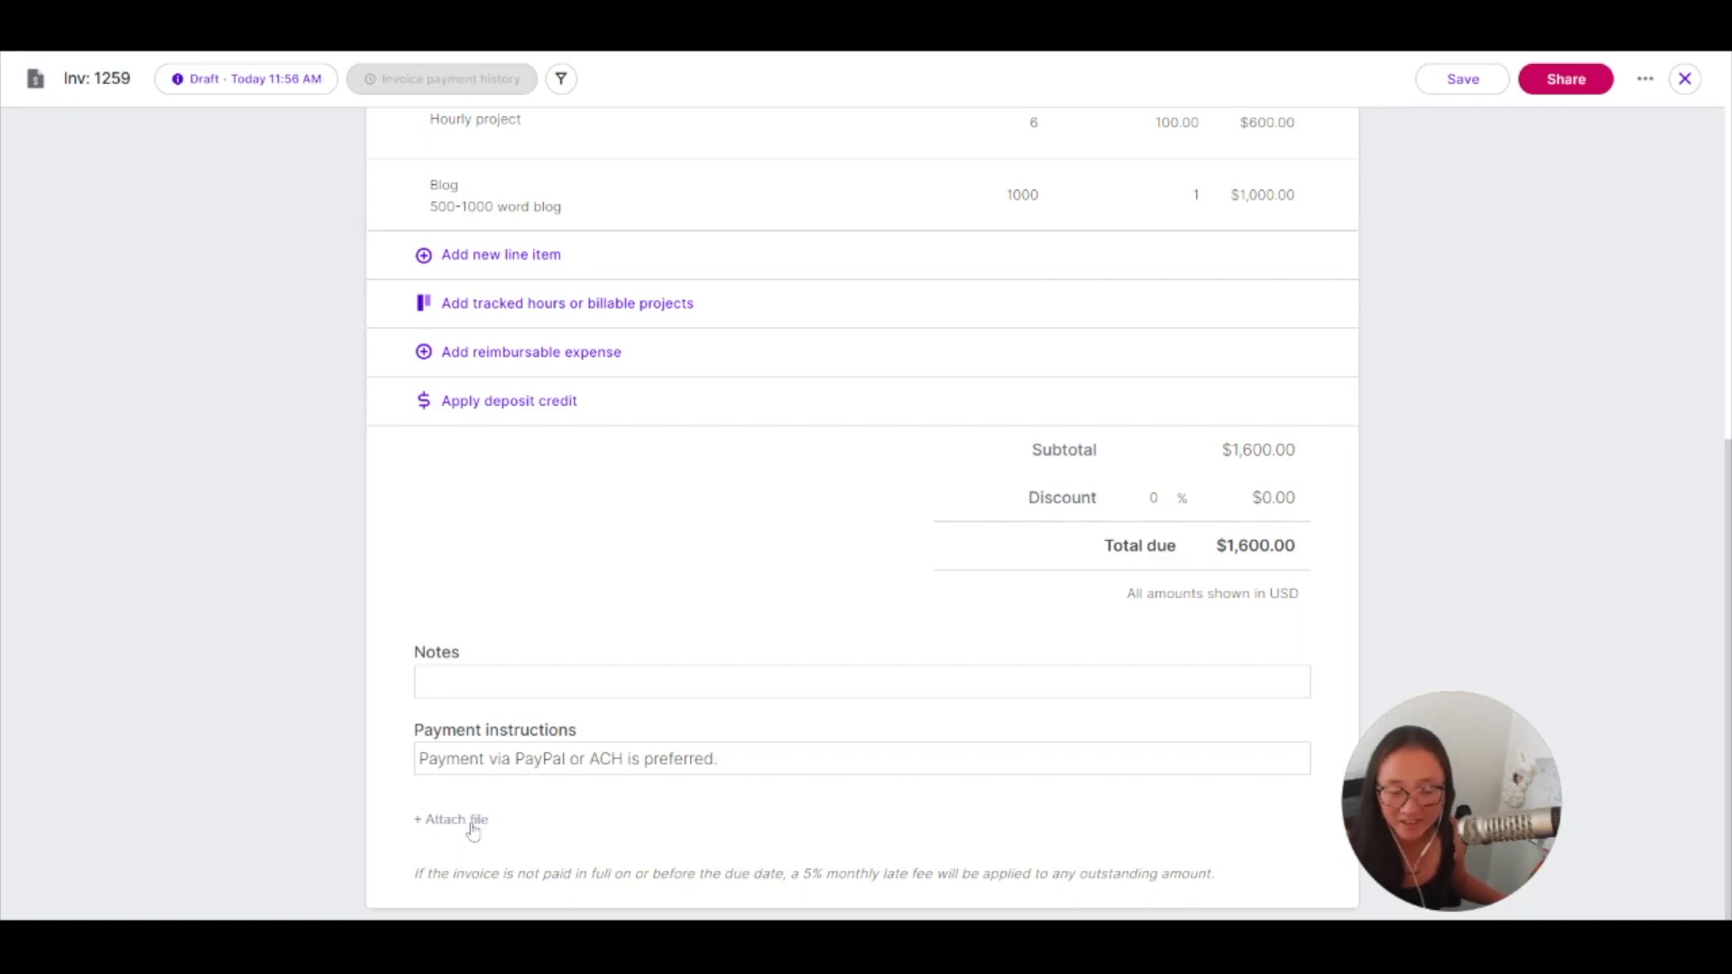
Review the invoice's payment terms and late payment fee settings without changing them
{"action": "left_click", "coordinate": [530, 877]}
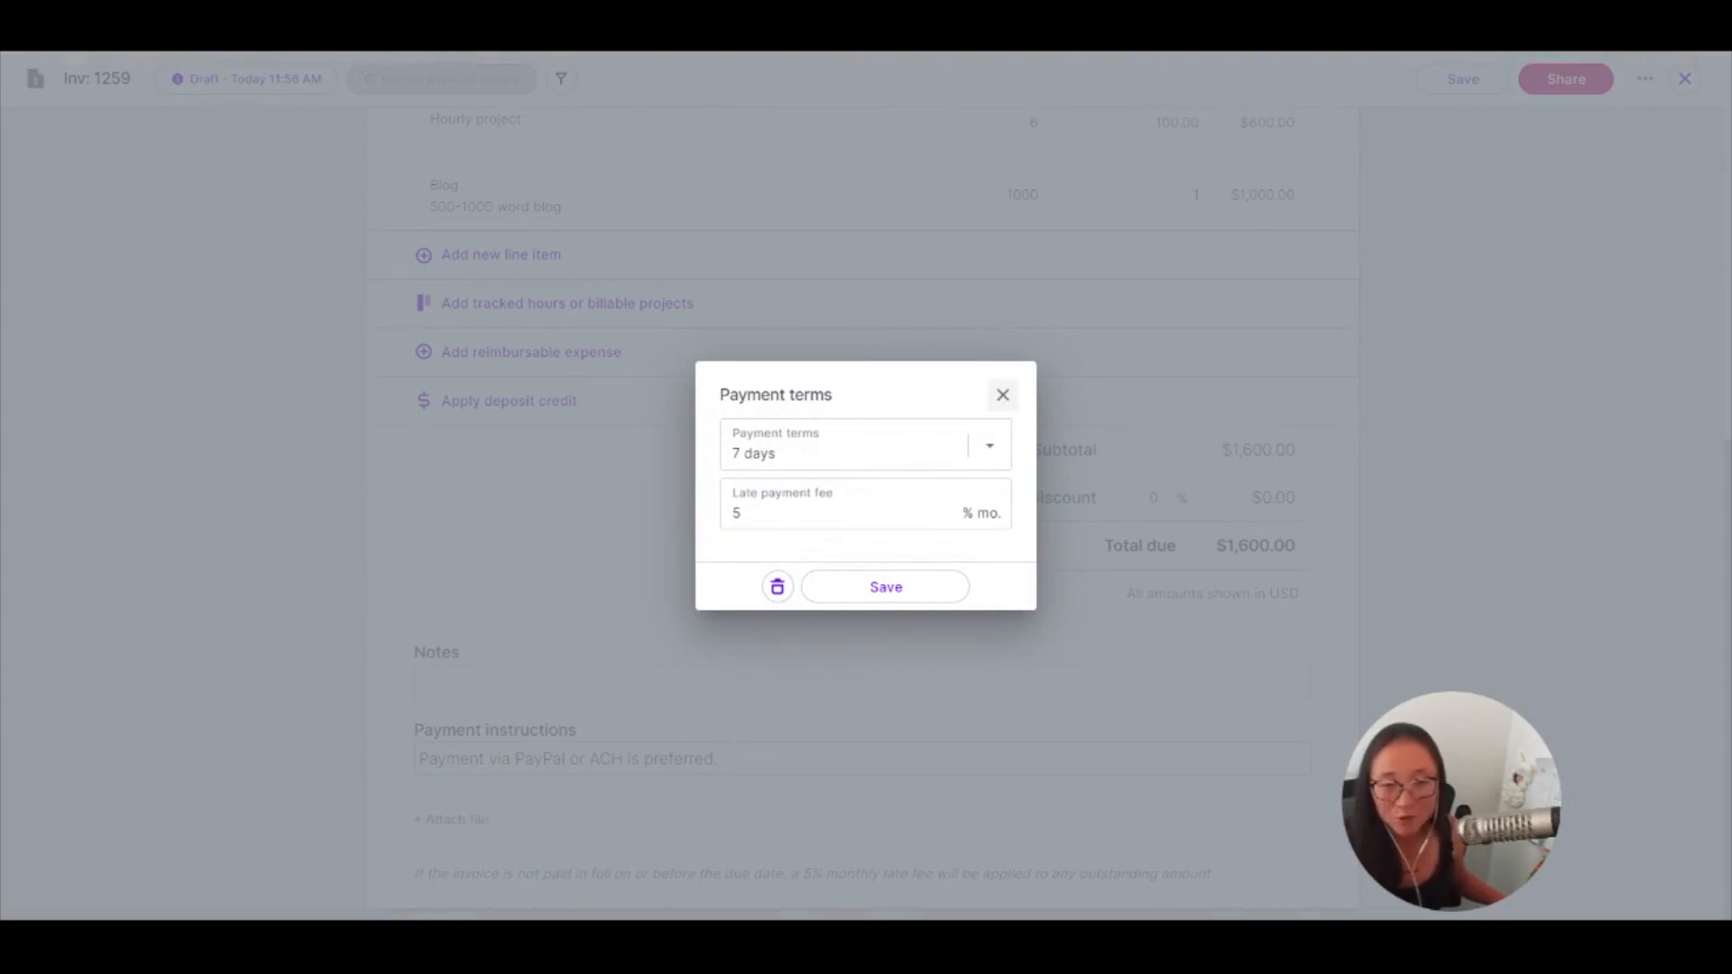
{"action": "left_click", "coordinate": [1002, 394]}
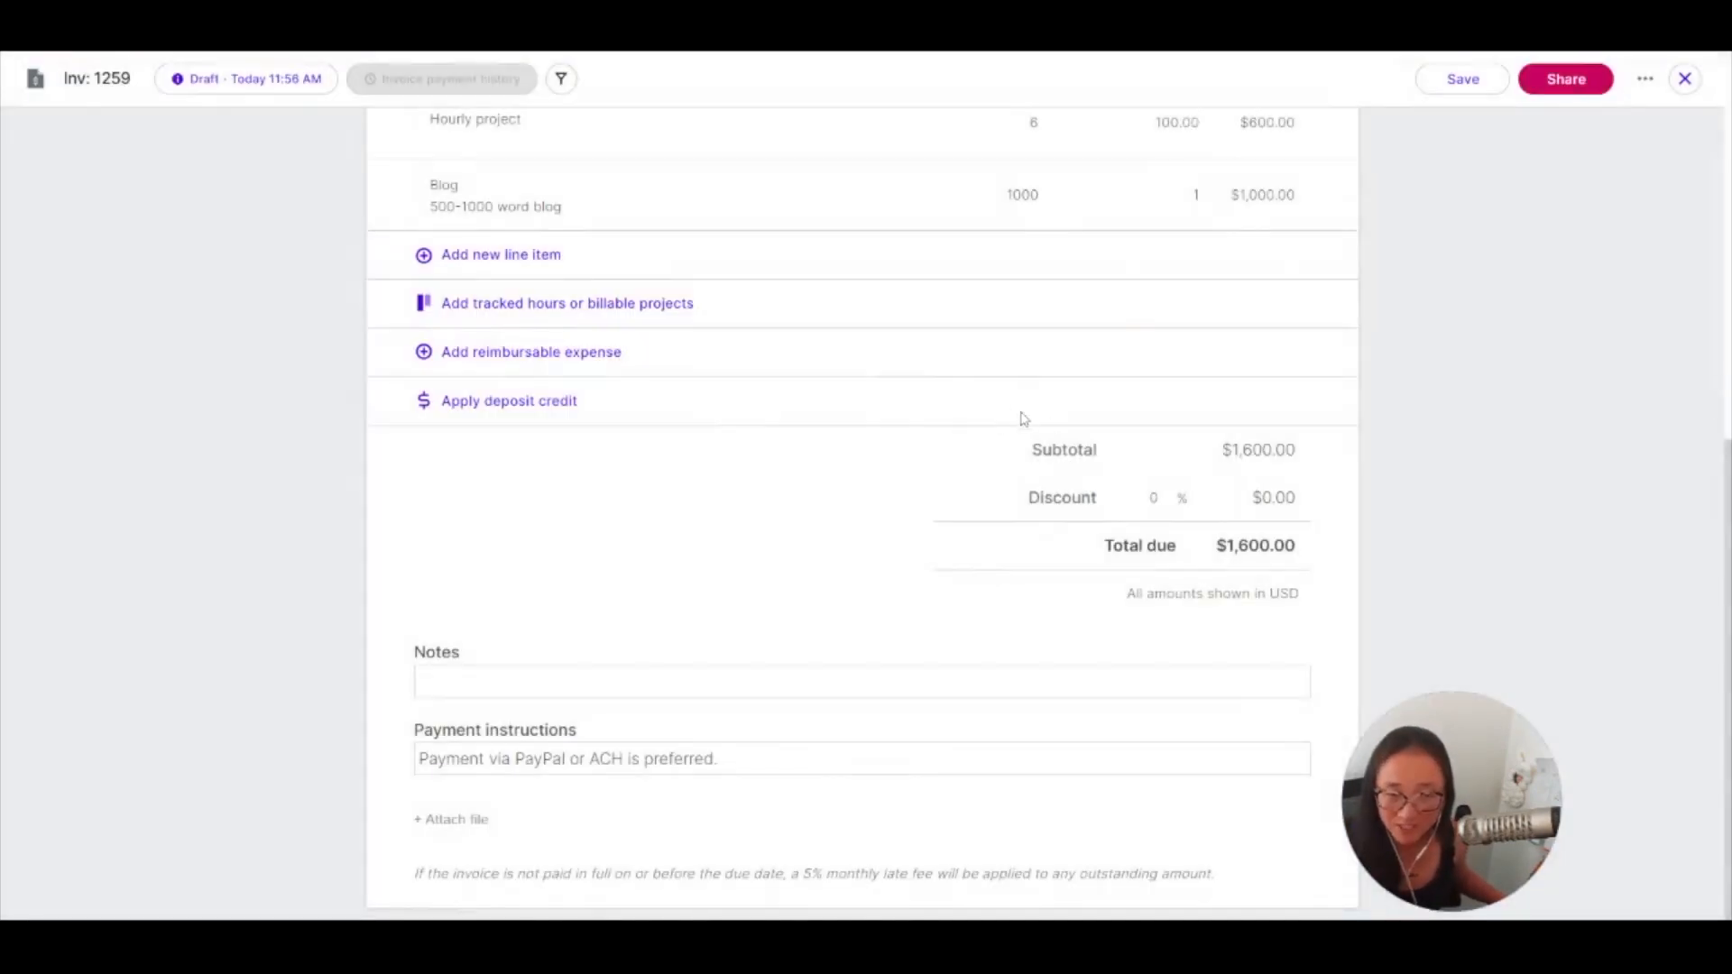
{"action": "scroll", "coordinate": [1479, 600], "scroll_direction": "up", "scroll_amount": 7}
{"action": "scroll", "coordinate": [1470, 592], "scroll_direction": "up", "scroll_amount": 1}
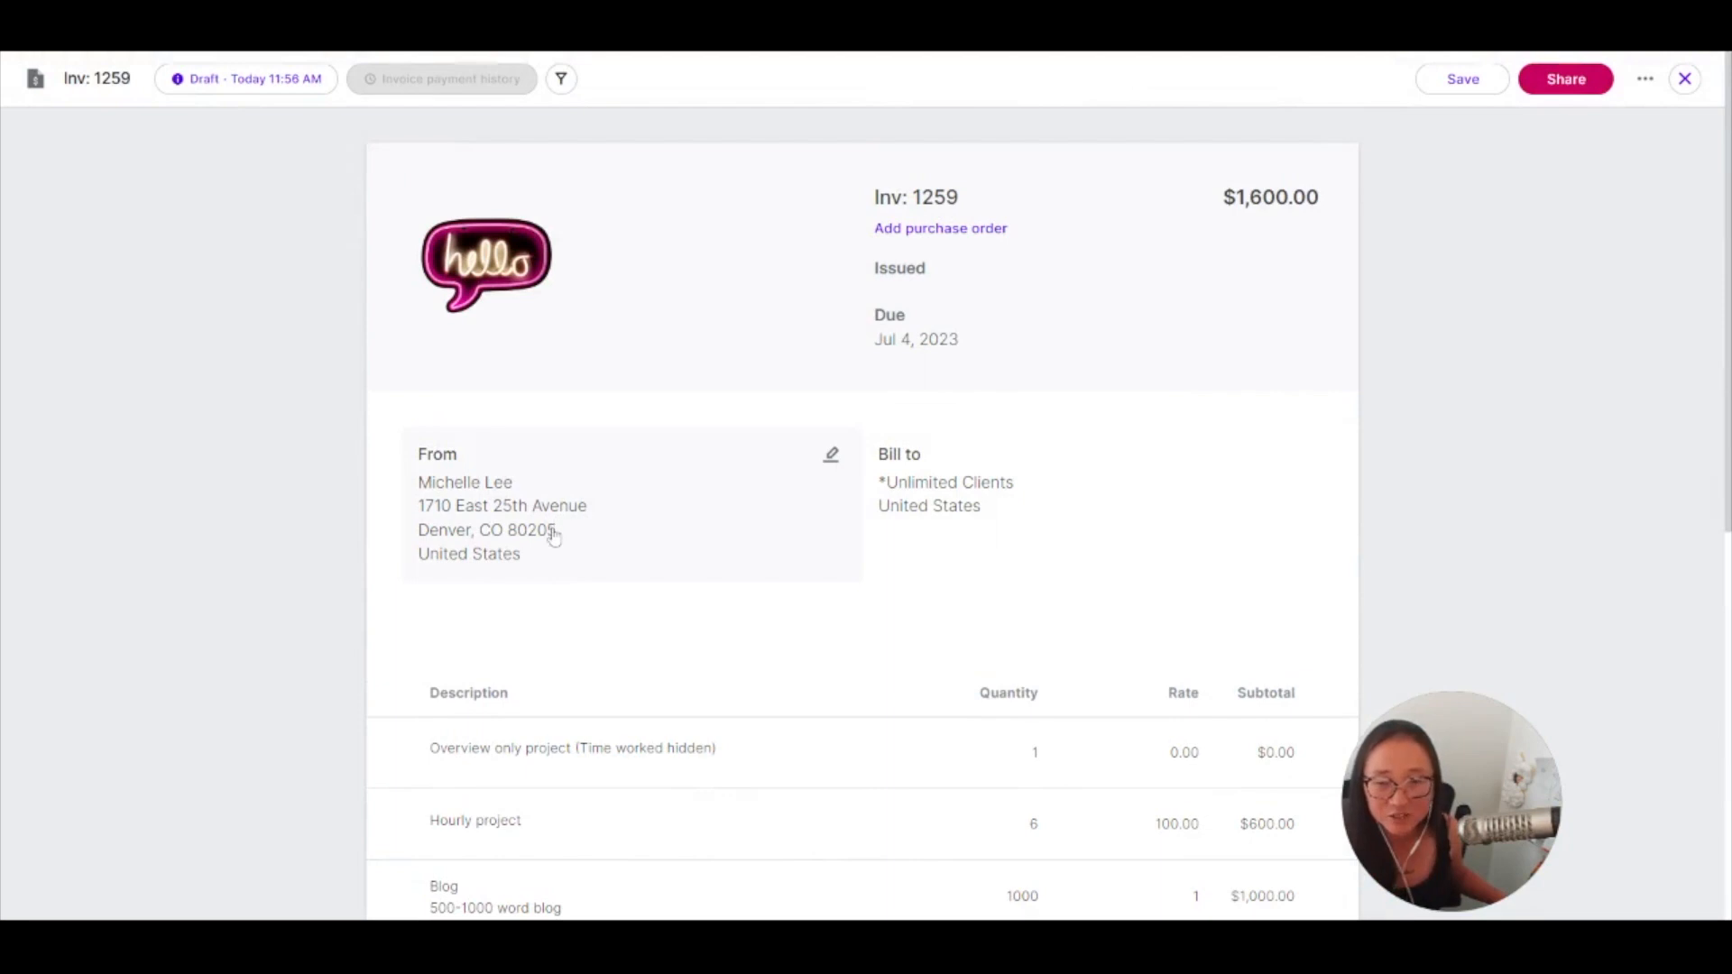
Inspect the invoice's Bill to details and the due date calendar, leaving both as they are
{"action": "left_click", "coordinate": [988, 506]}
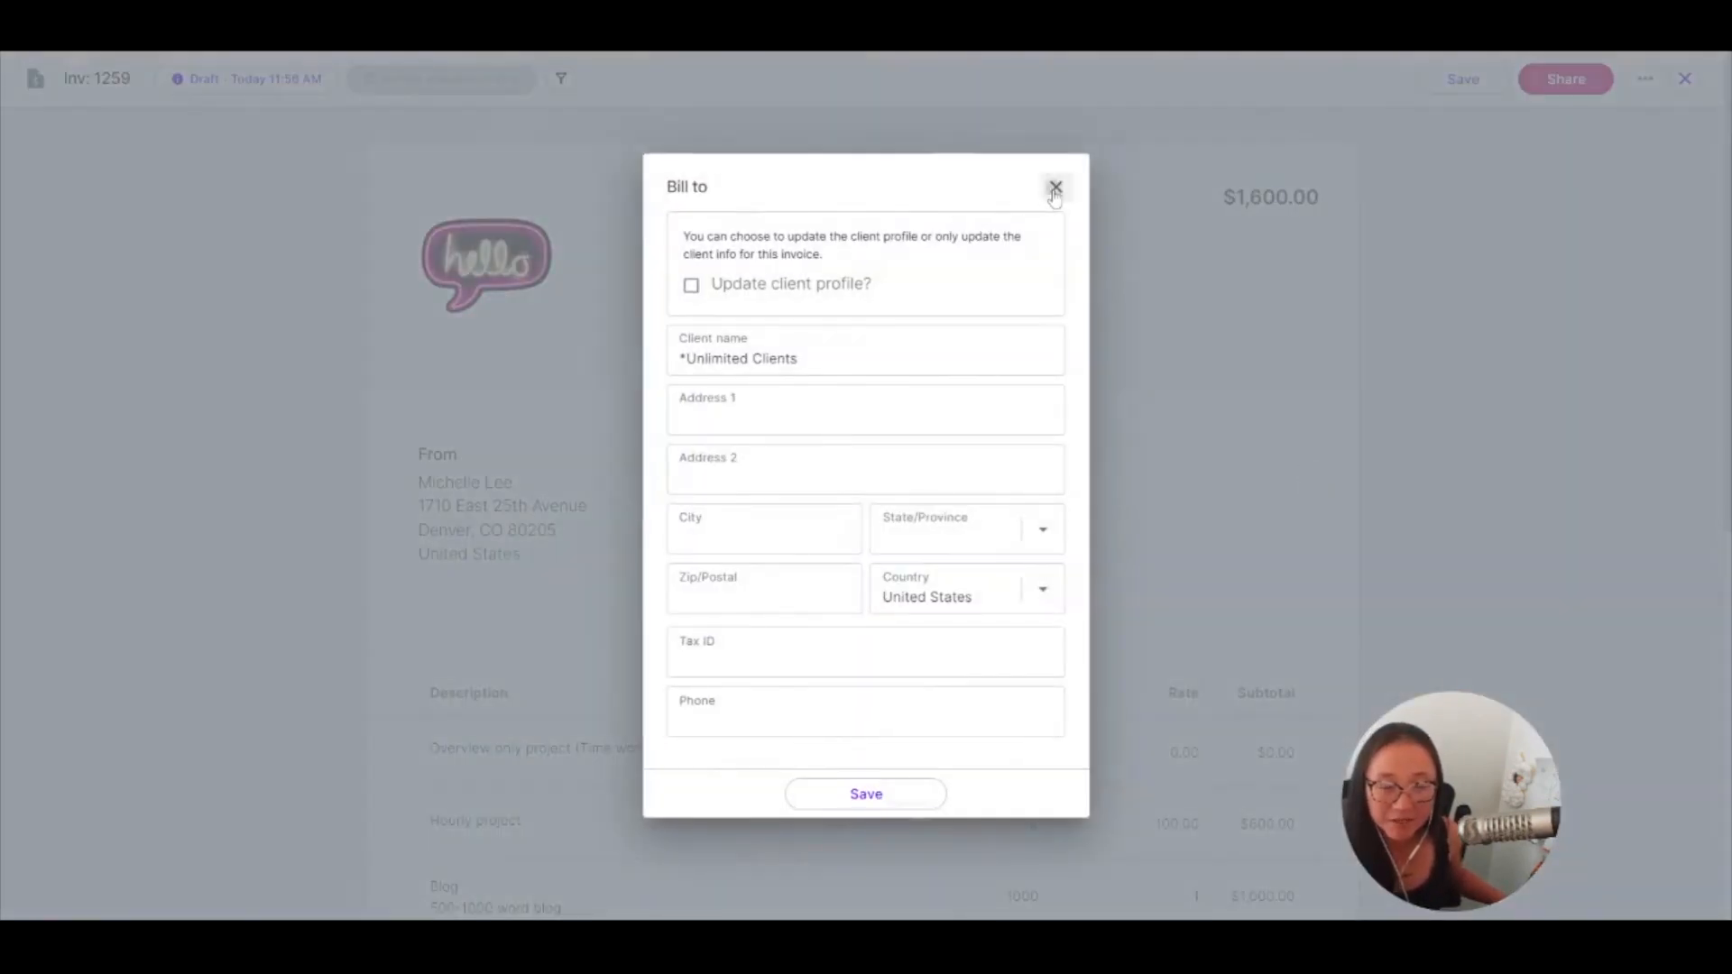
{"action": "left_click", "coordinate": [1055, 187]}
{"action": "left_click", "coordinate": [966, 353]}
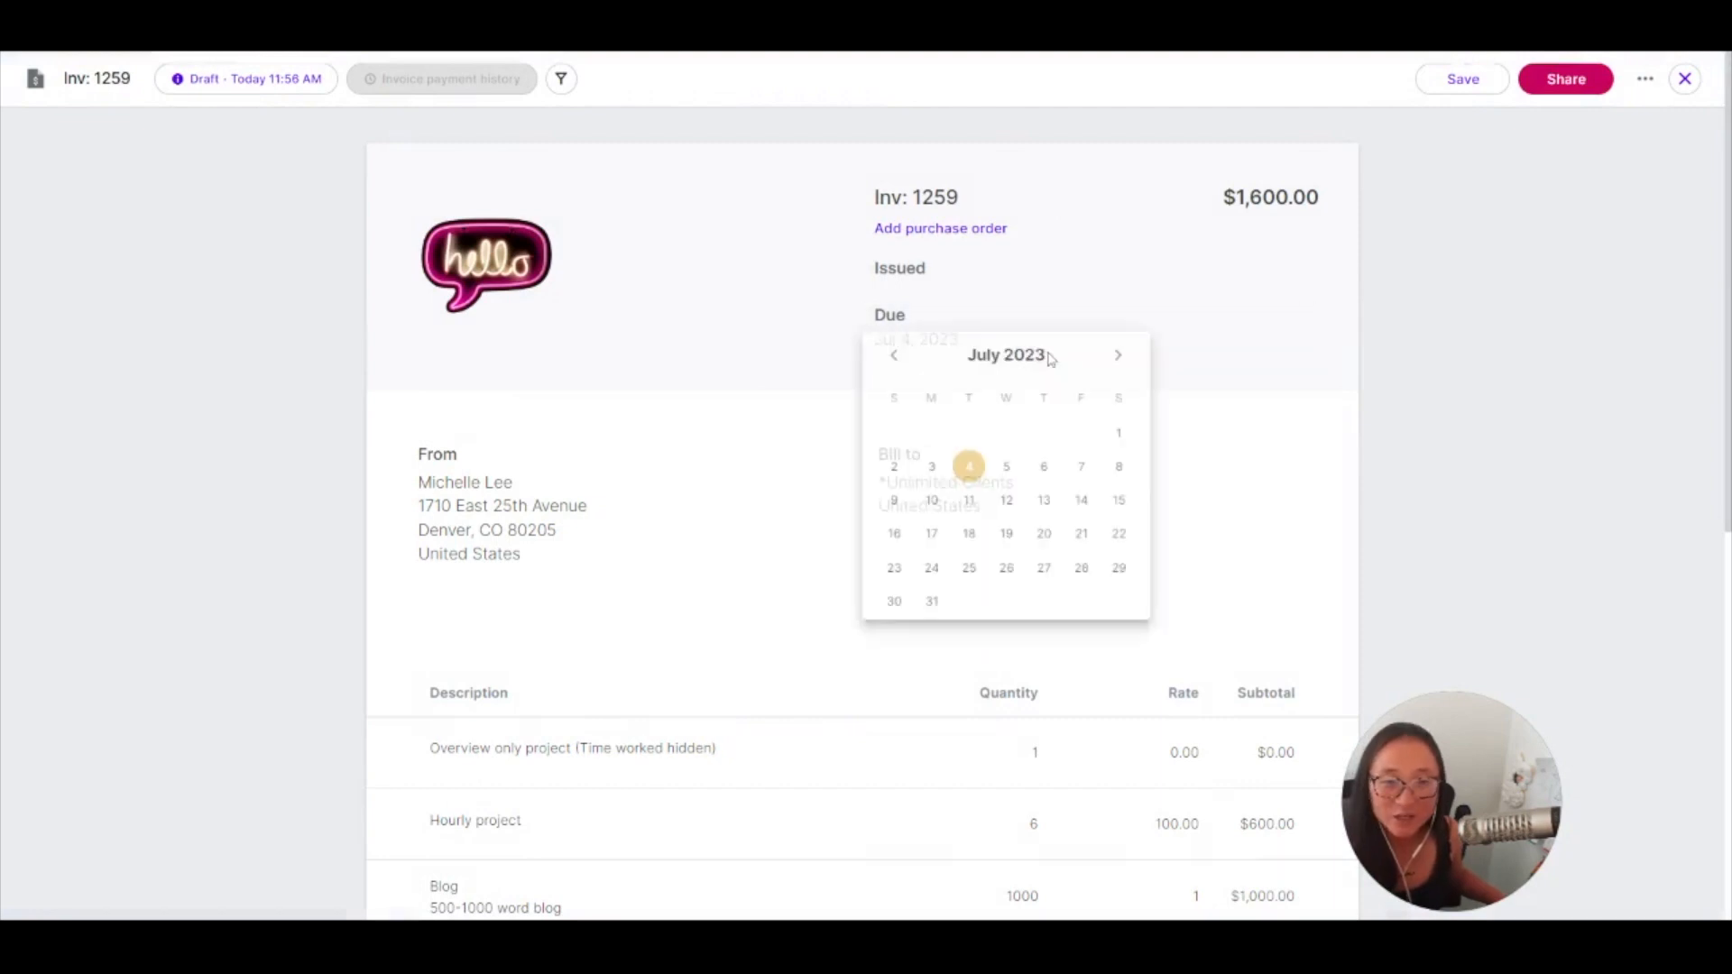
{"action": "left_click", "coordinate": [1512, 379]}
Review the invoice numbering scheme and the available methods for sharing the invoice, without changing or sending anything
{"action": "left_click", "coordinate": [947, 198]}
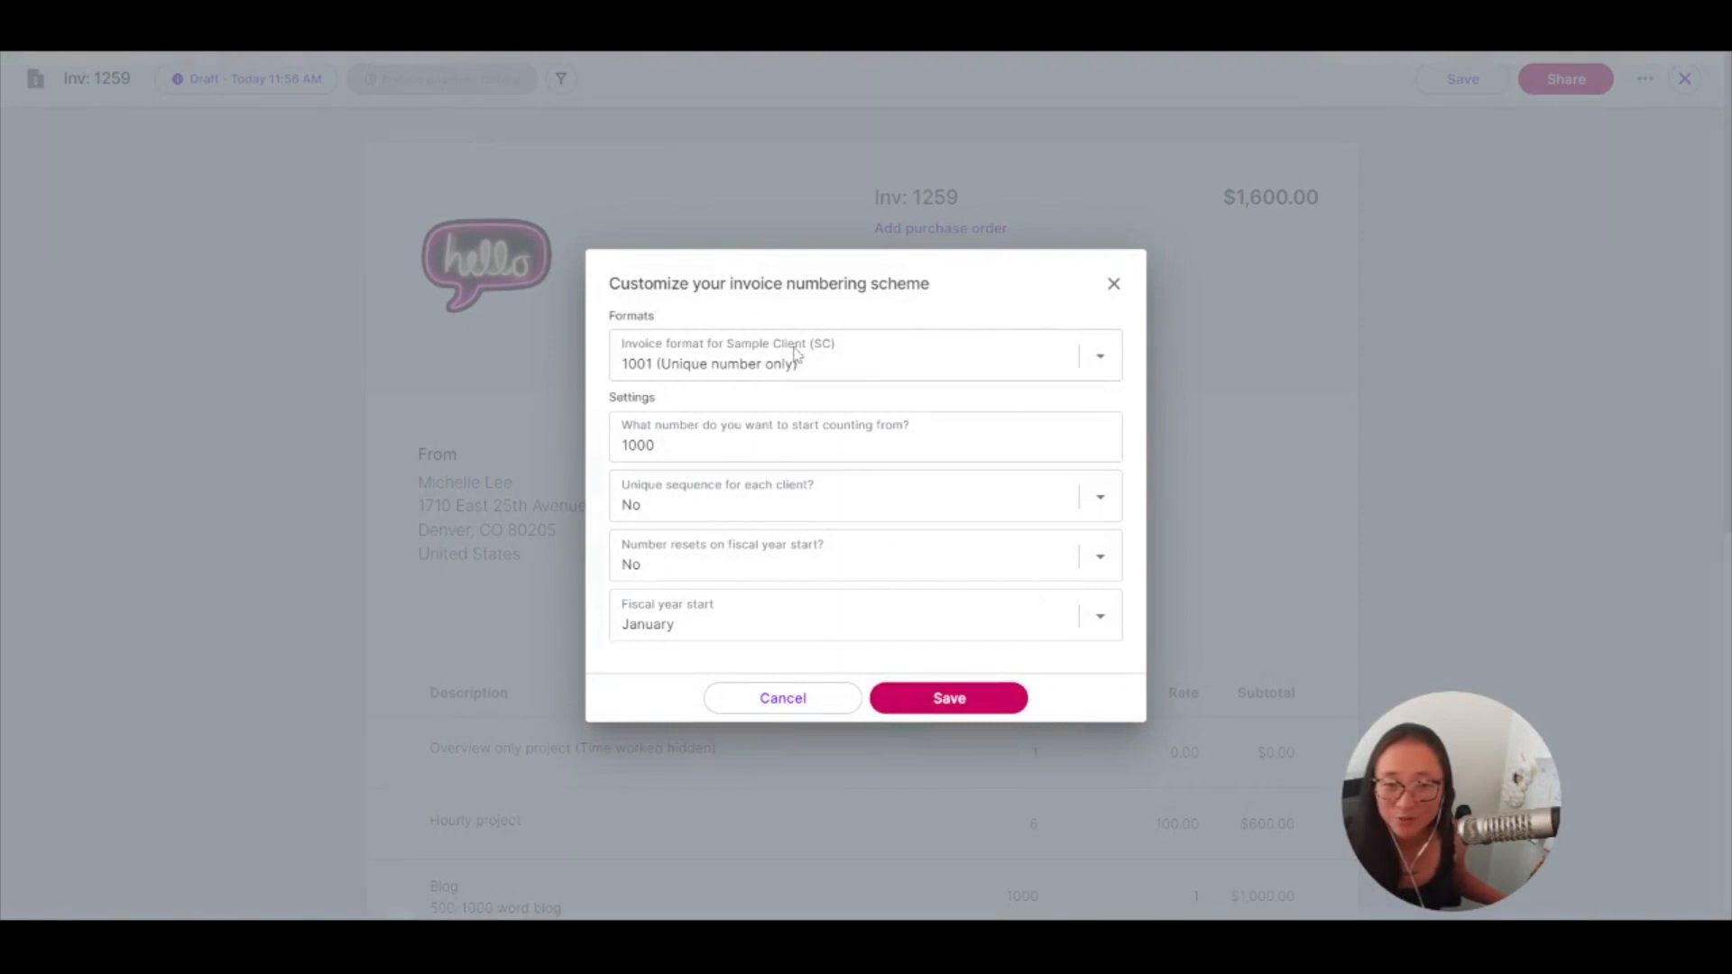
{"action": "left_click", "coordinate": [1113, 283]}
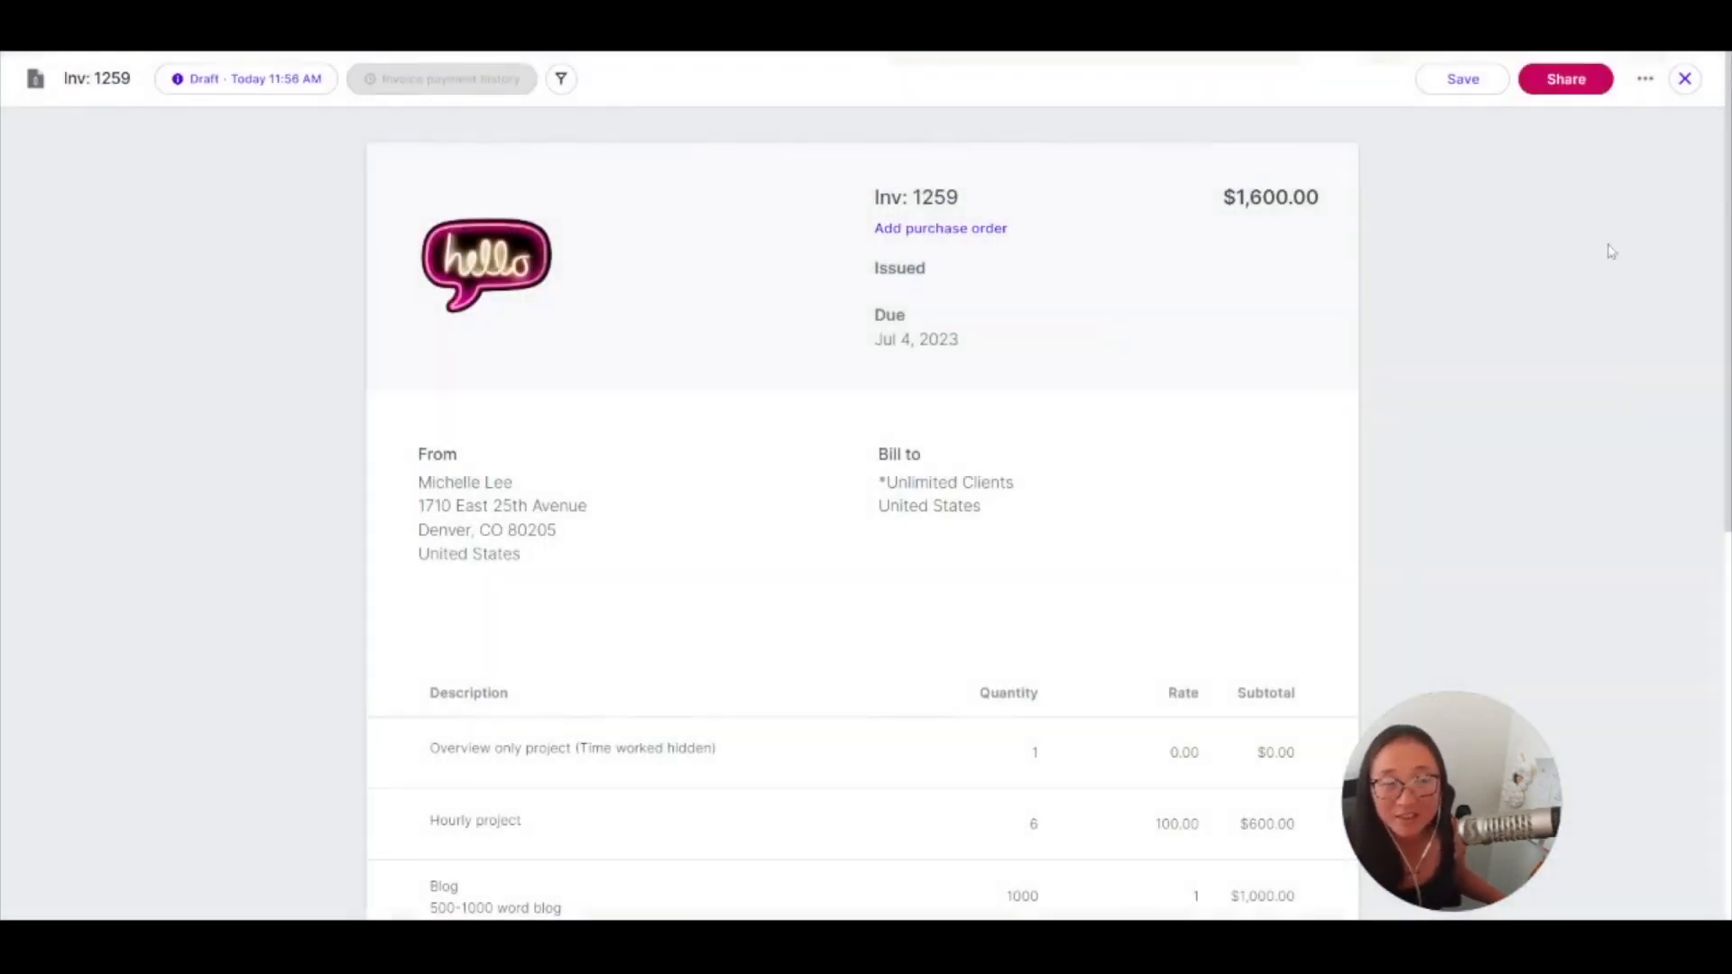
{"action": "left_click", "coordinate": [1592, 80]}
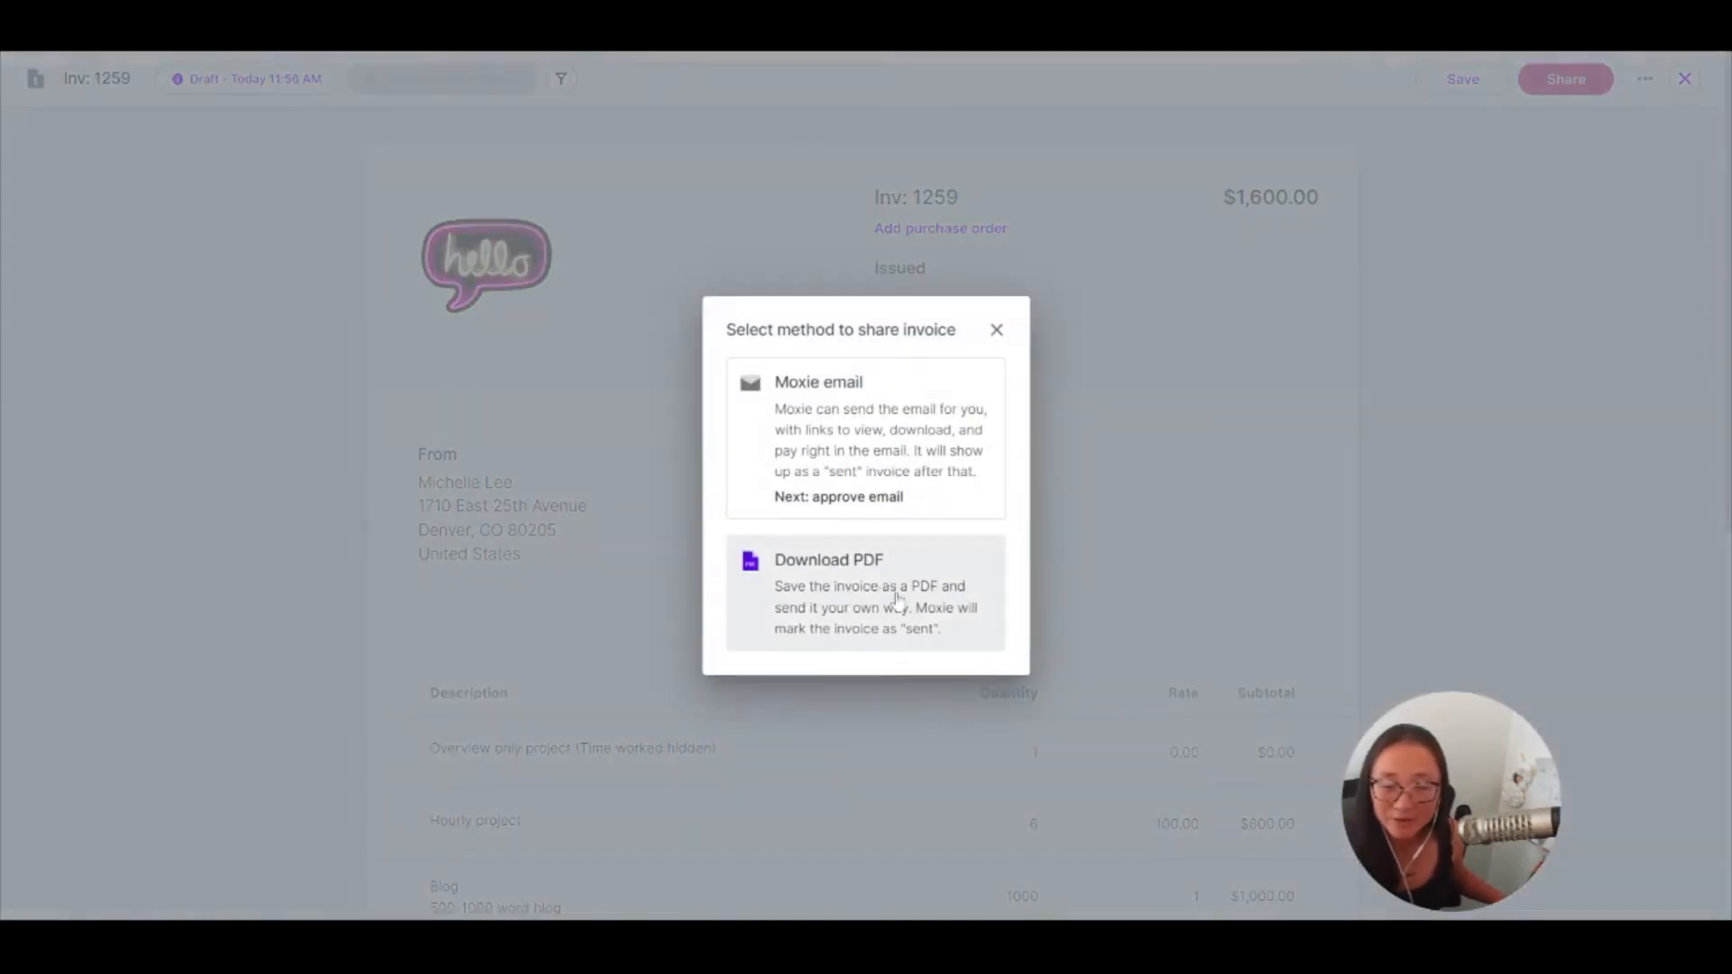
{"action": "left_click", "coordinate": [997, 331]}
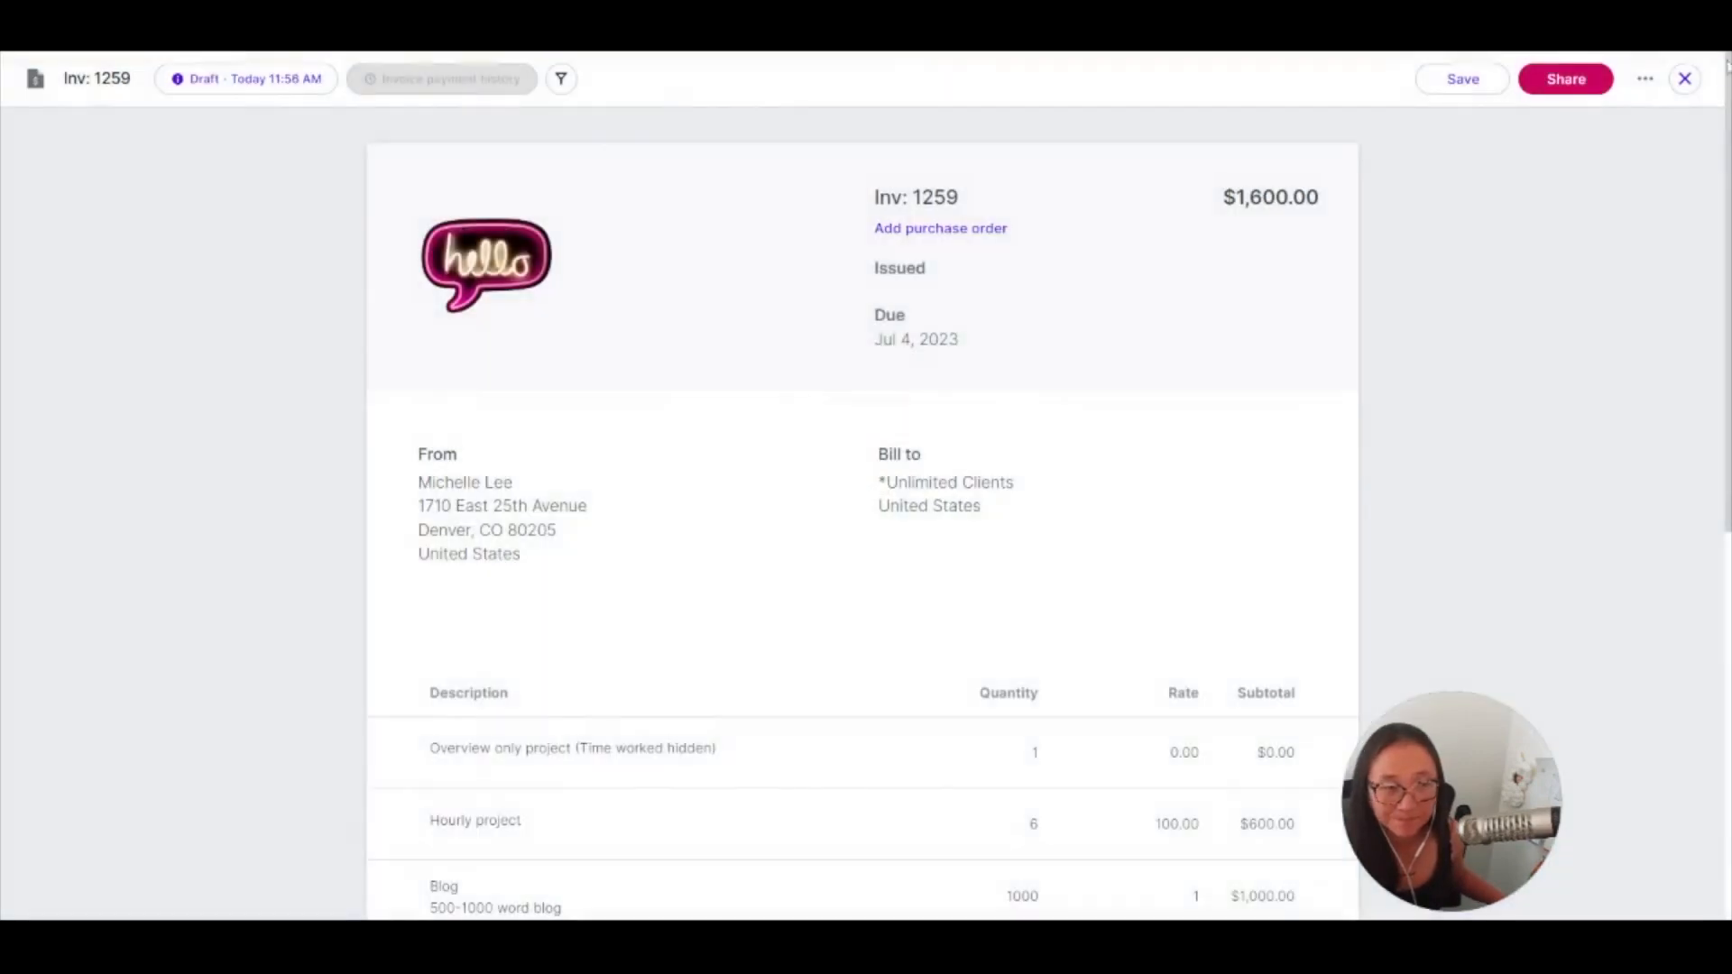
Leave the draft invoice and start a new recurring invoice for the same client
{"action": "left_click", "coordinate": [1682, 81]}
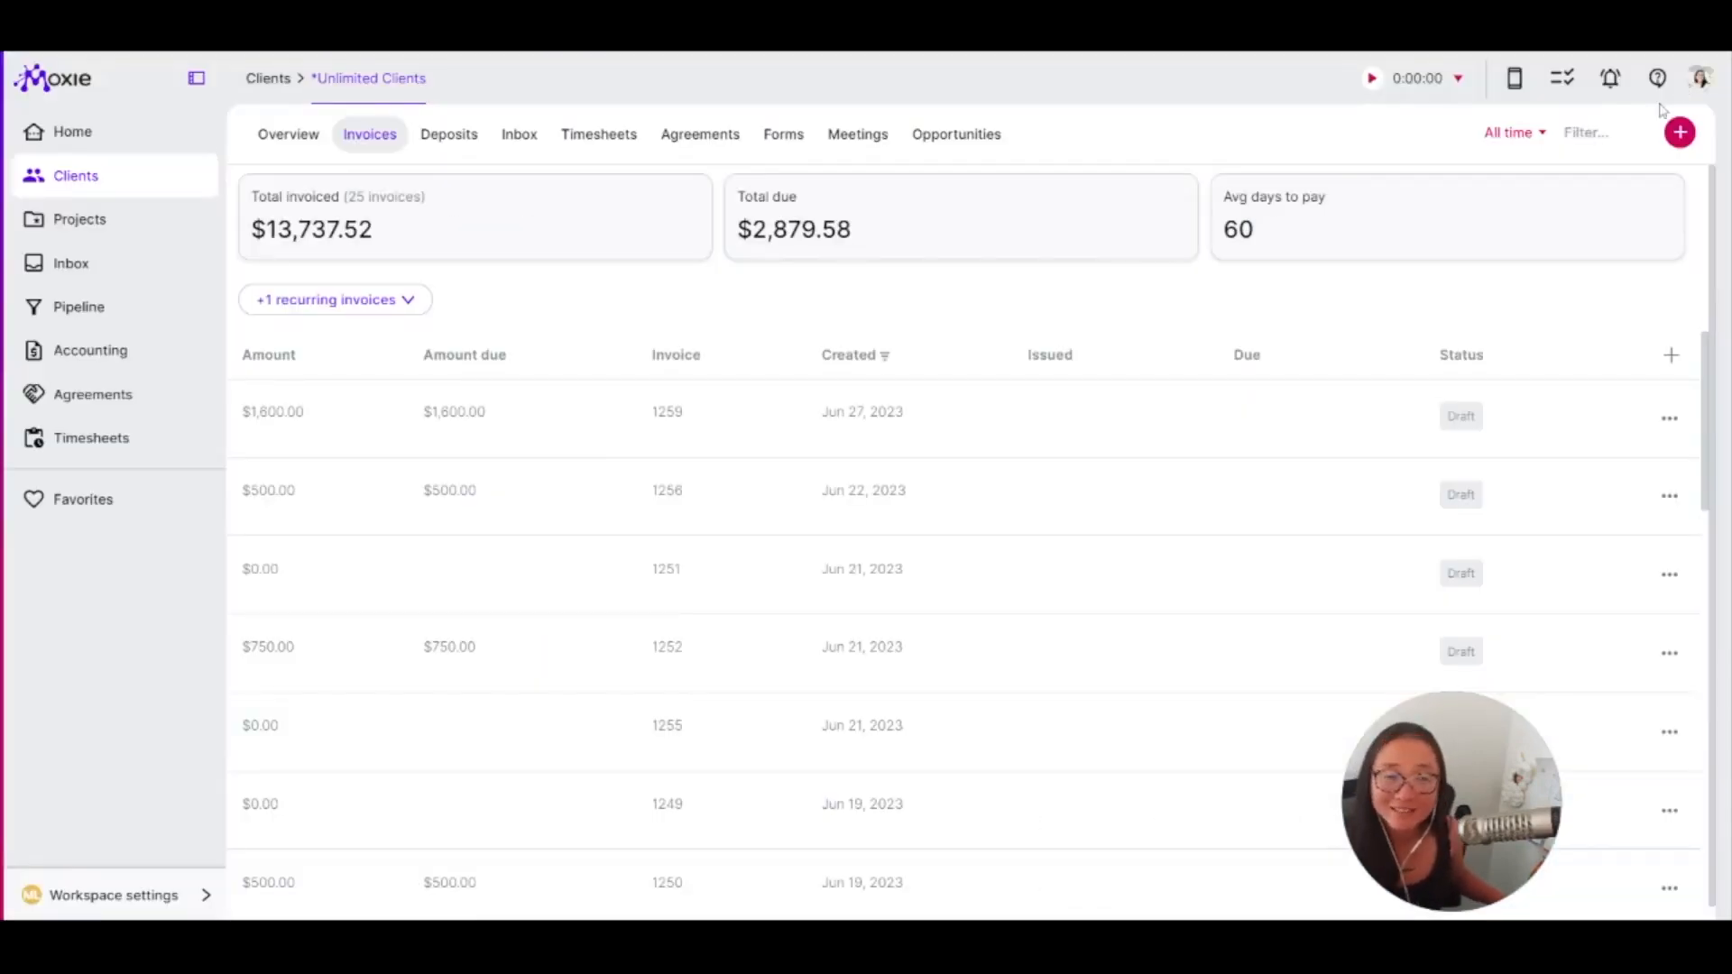
{"action": "left_click", "coordinate": [1678, 145]}
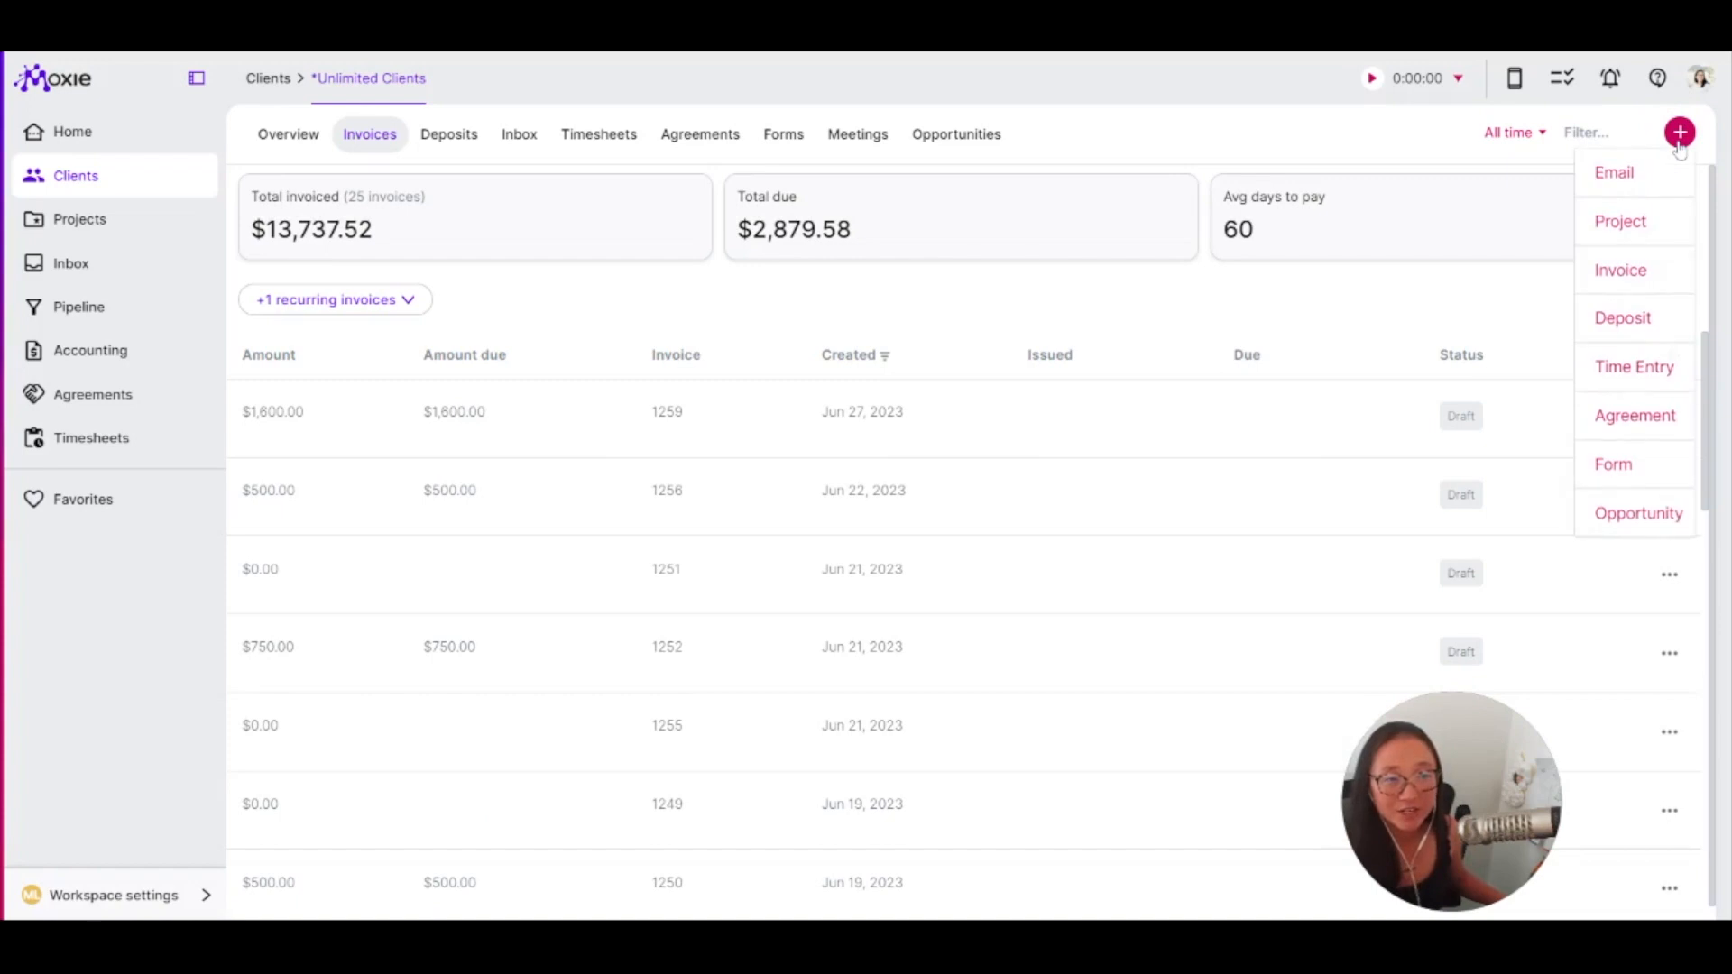
{"action": "left_click", "coordinate": [1664, 266]}
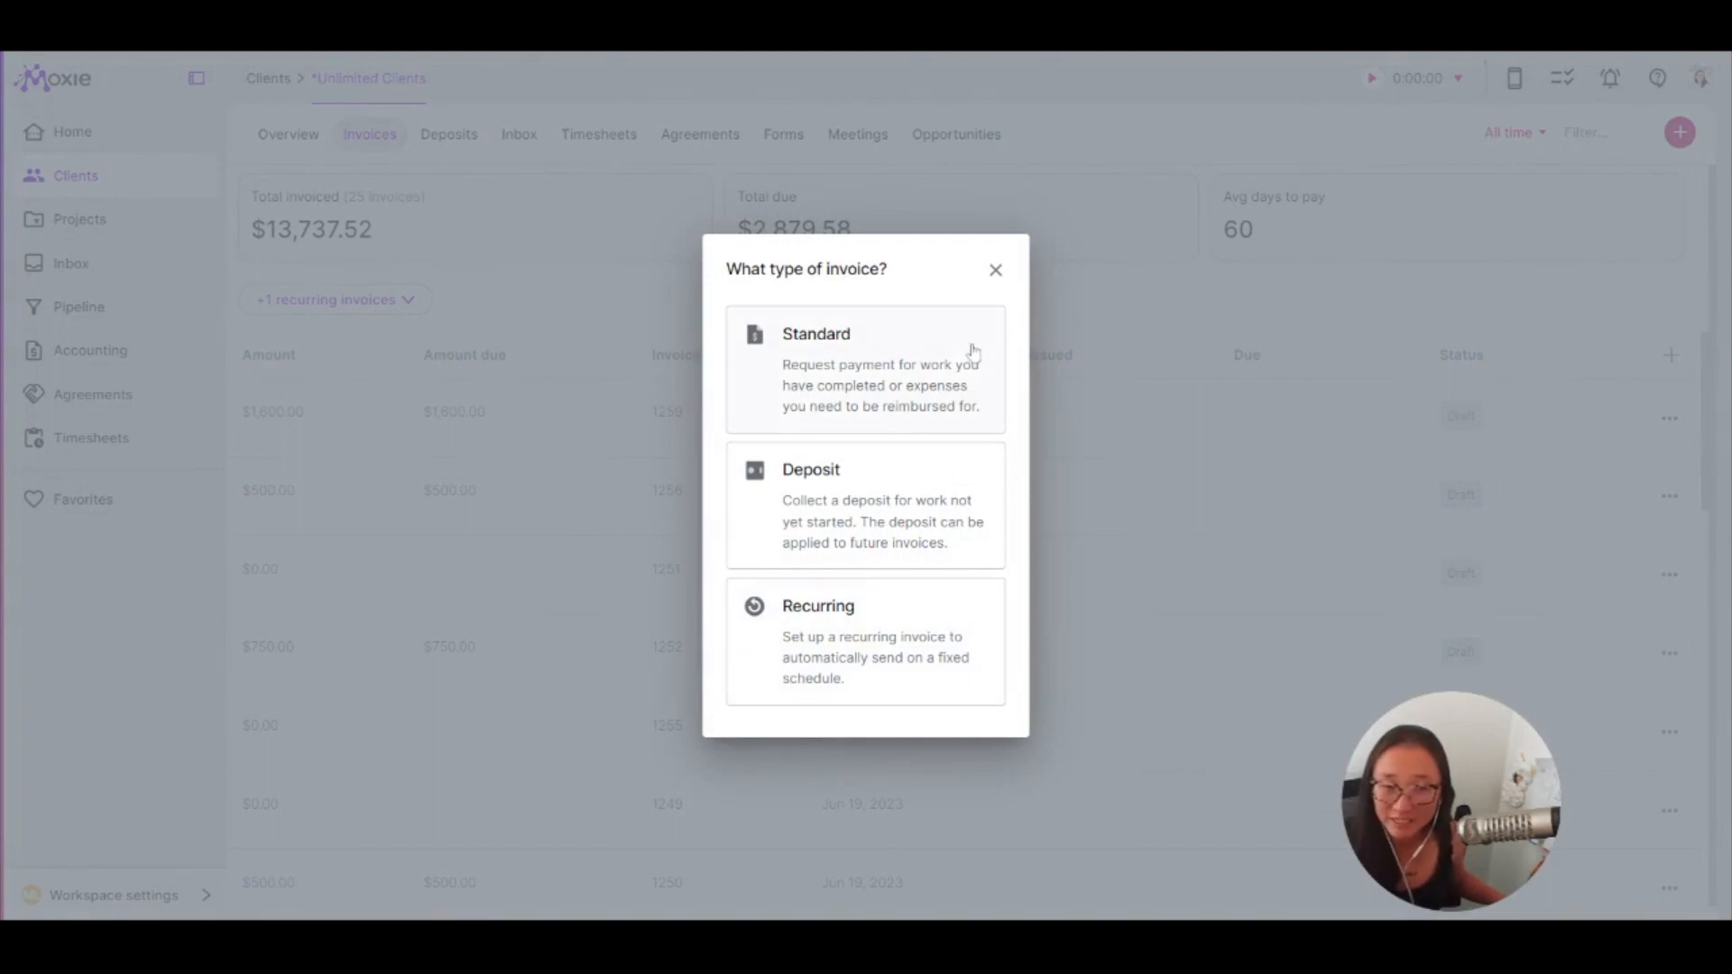
{"action": "left_click", "coordinate": [908, 637]}
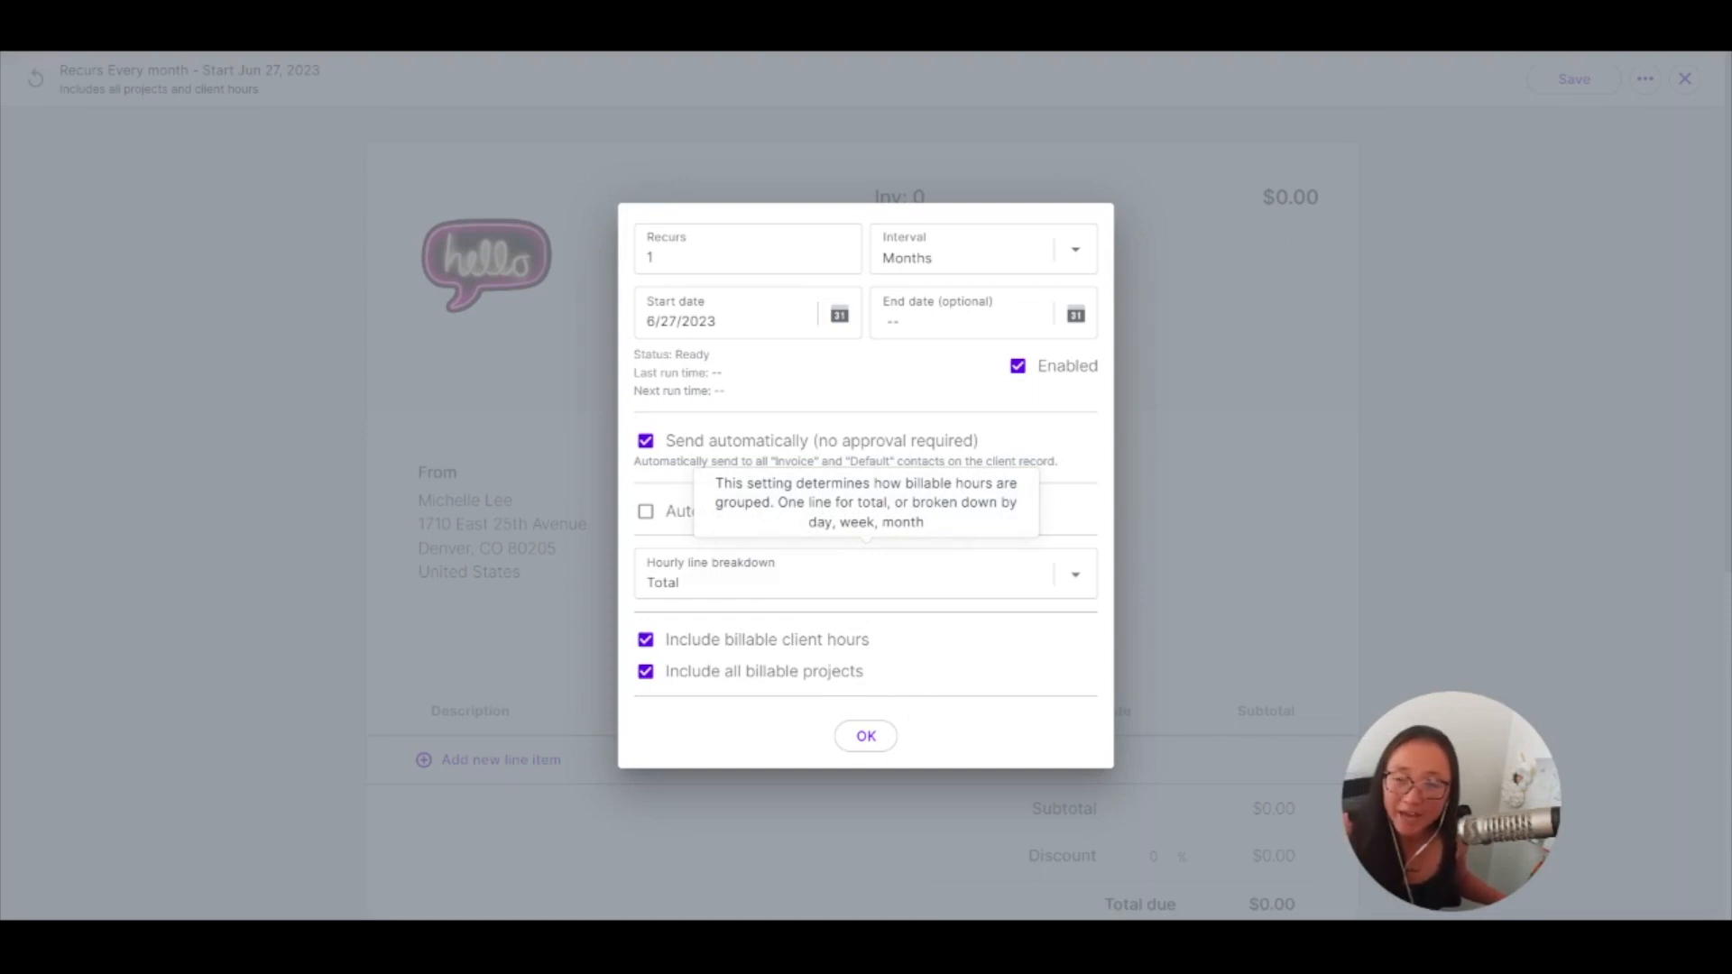
Try disabling automatic sending and billable client hours on the recurring invoice, check the hourly breakdown options, and leave without saving it
{"action": "left_click", "coordinate": [734, 588]}
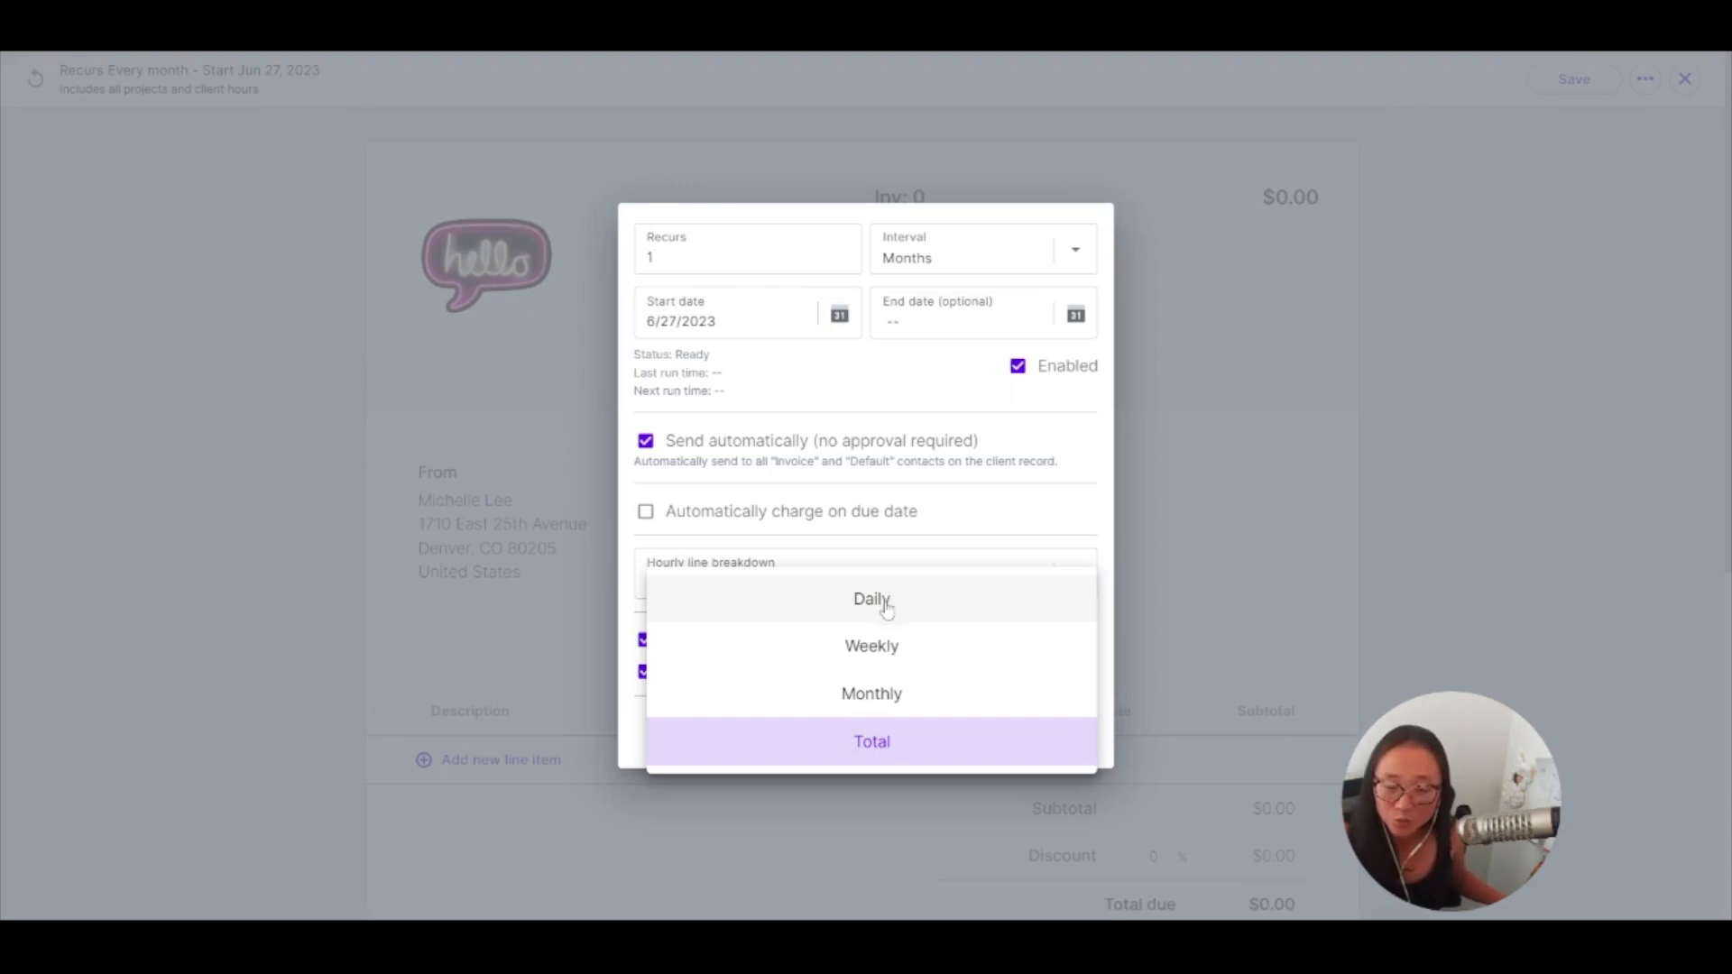
{"action": "left_click", "coordinate": [1037, 458]}
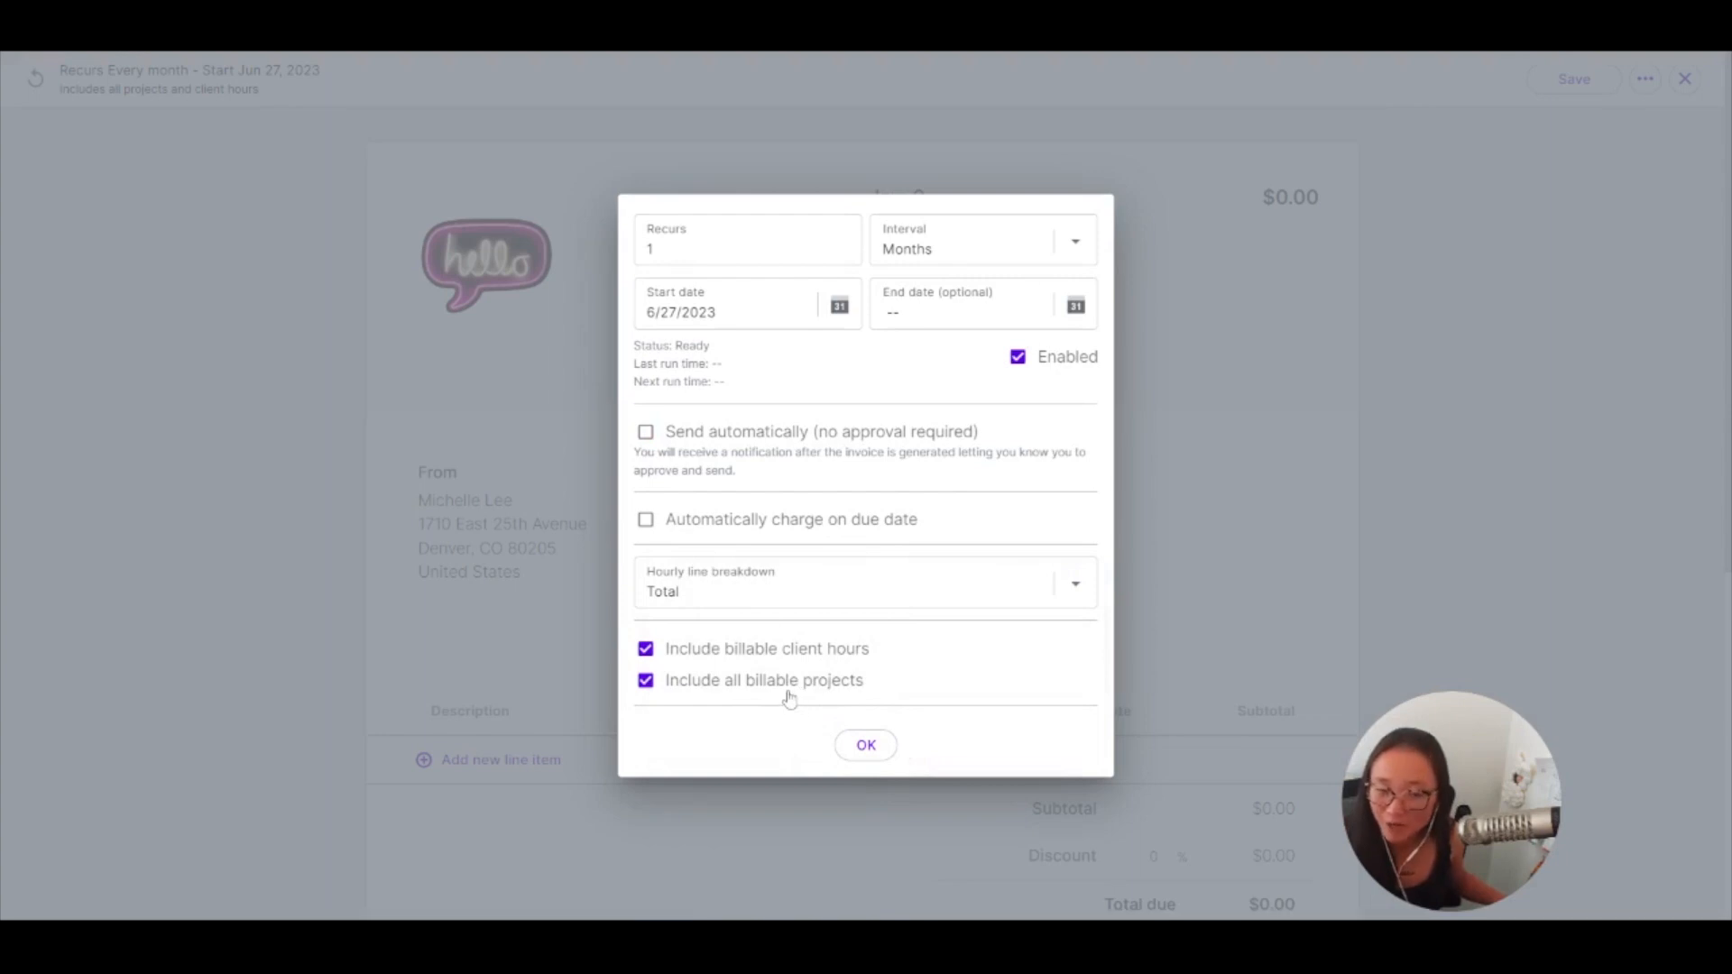
{"action": "left_click", "coordinate": [810, 651]}
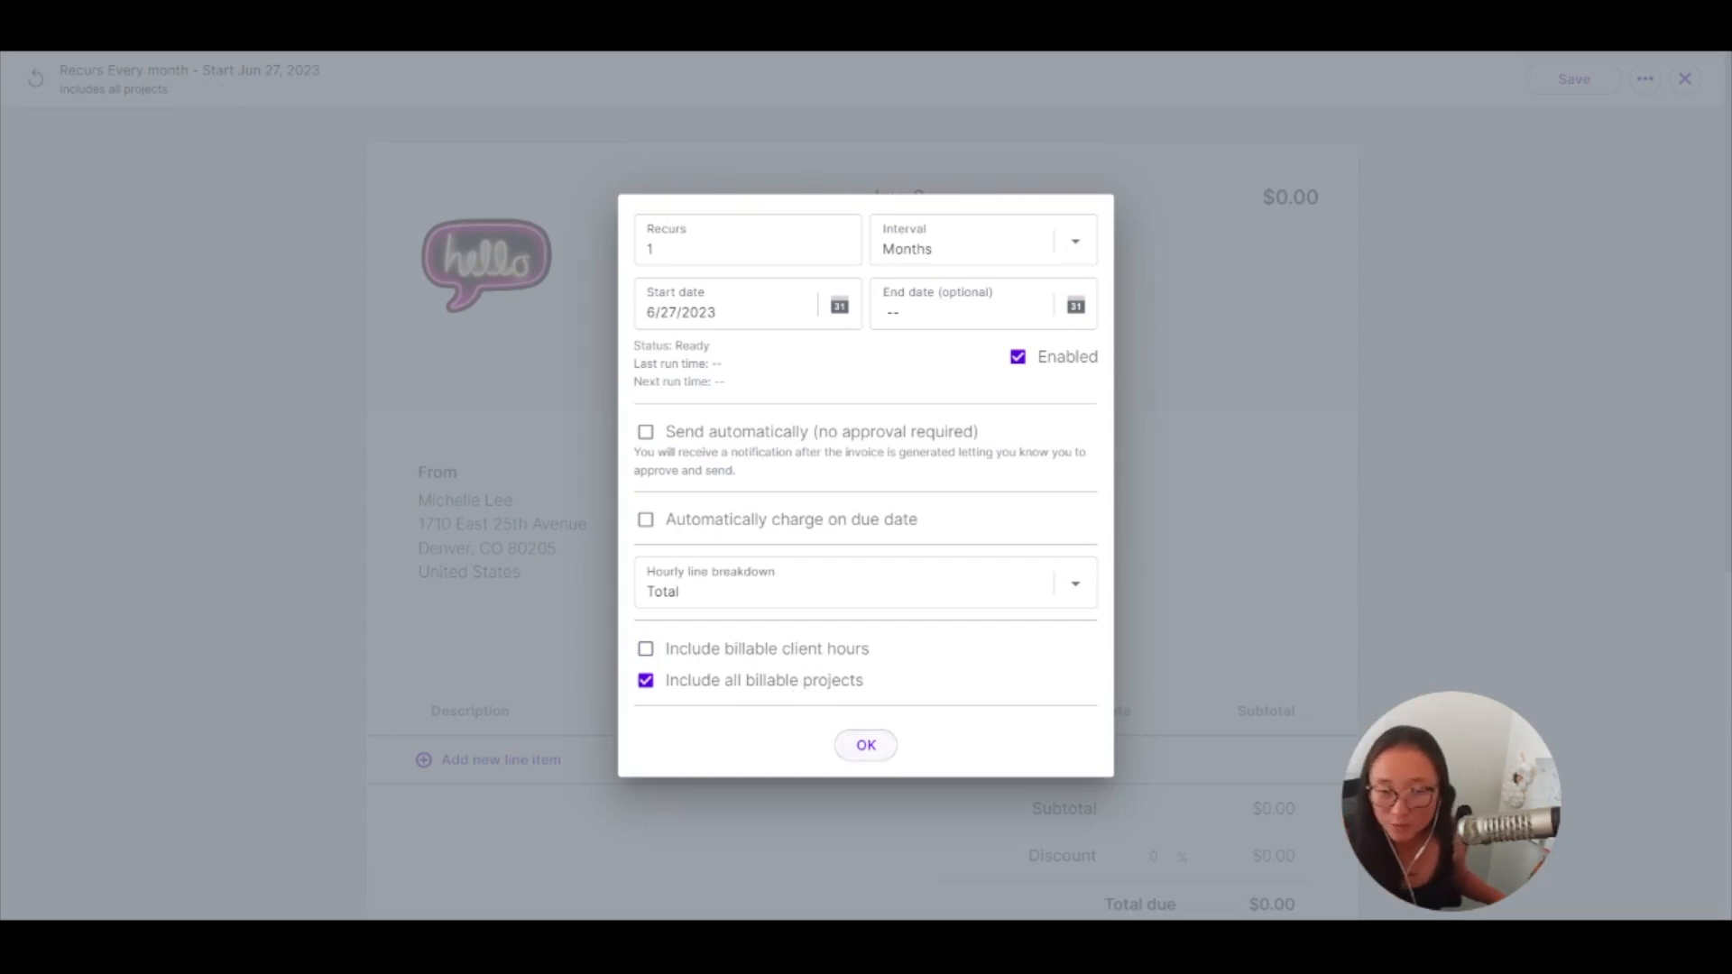
{"action": "left_click", "coordinate": [864, 744]}
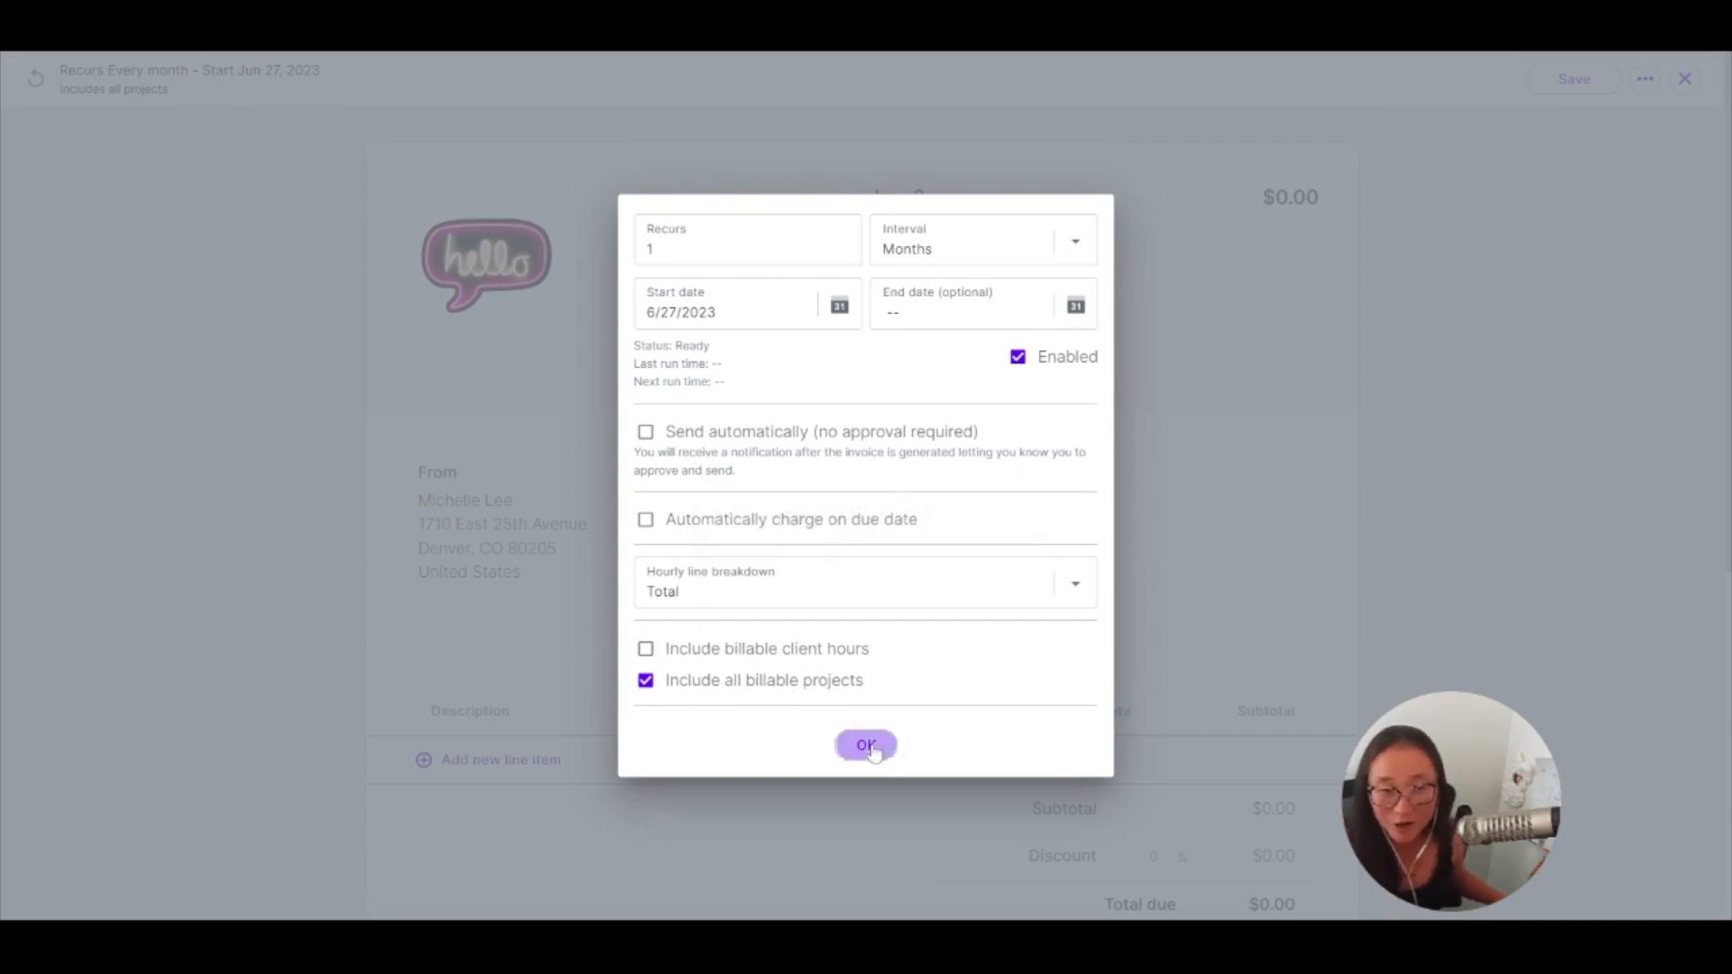
{"action": "left_click", "coordinate": [1683, 80]}
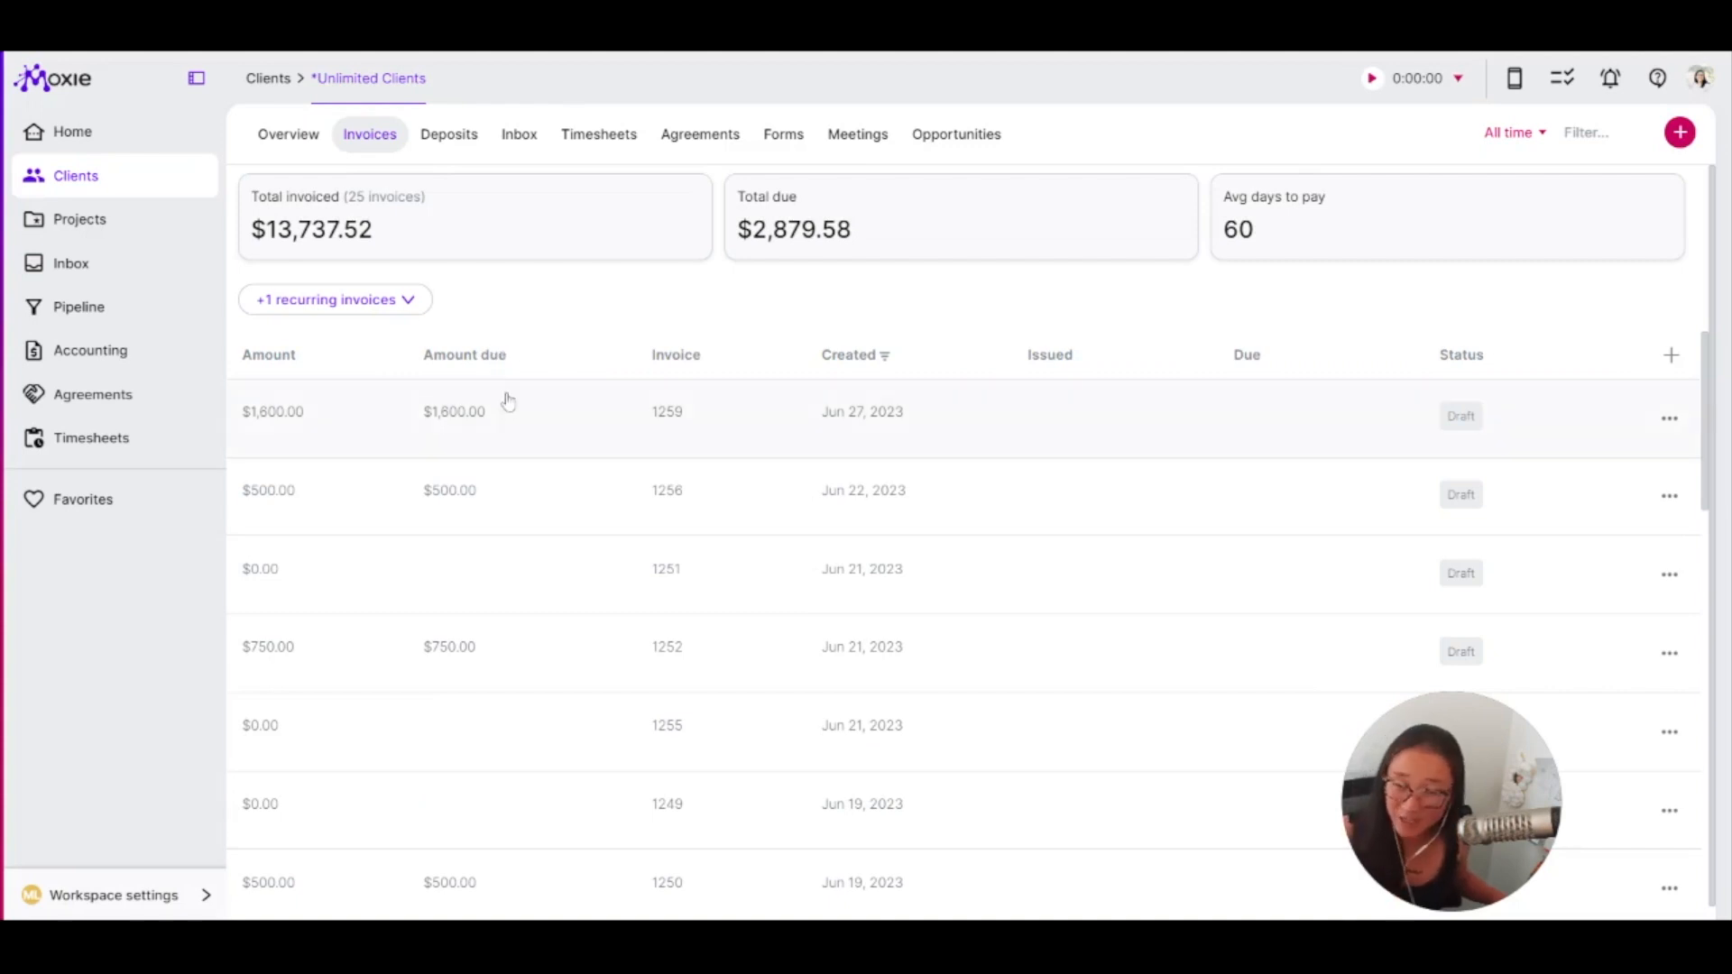
Review the client's recurring invoices and deposit history, inspecting the invoices behind the received deposit and the applied credit
{"action": "left_click", "coordinate": [408, 299]}
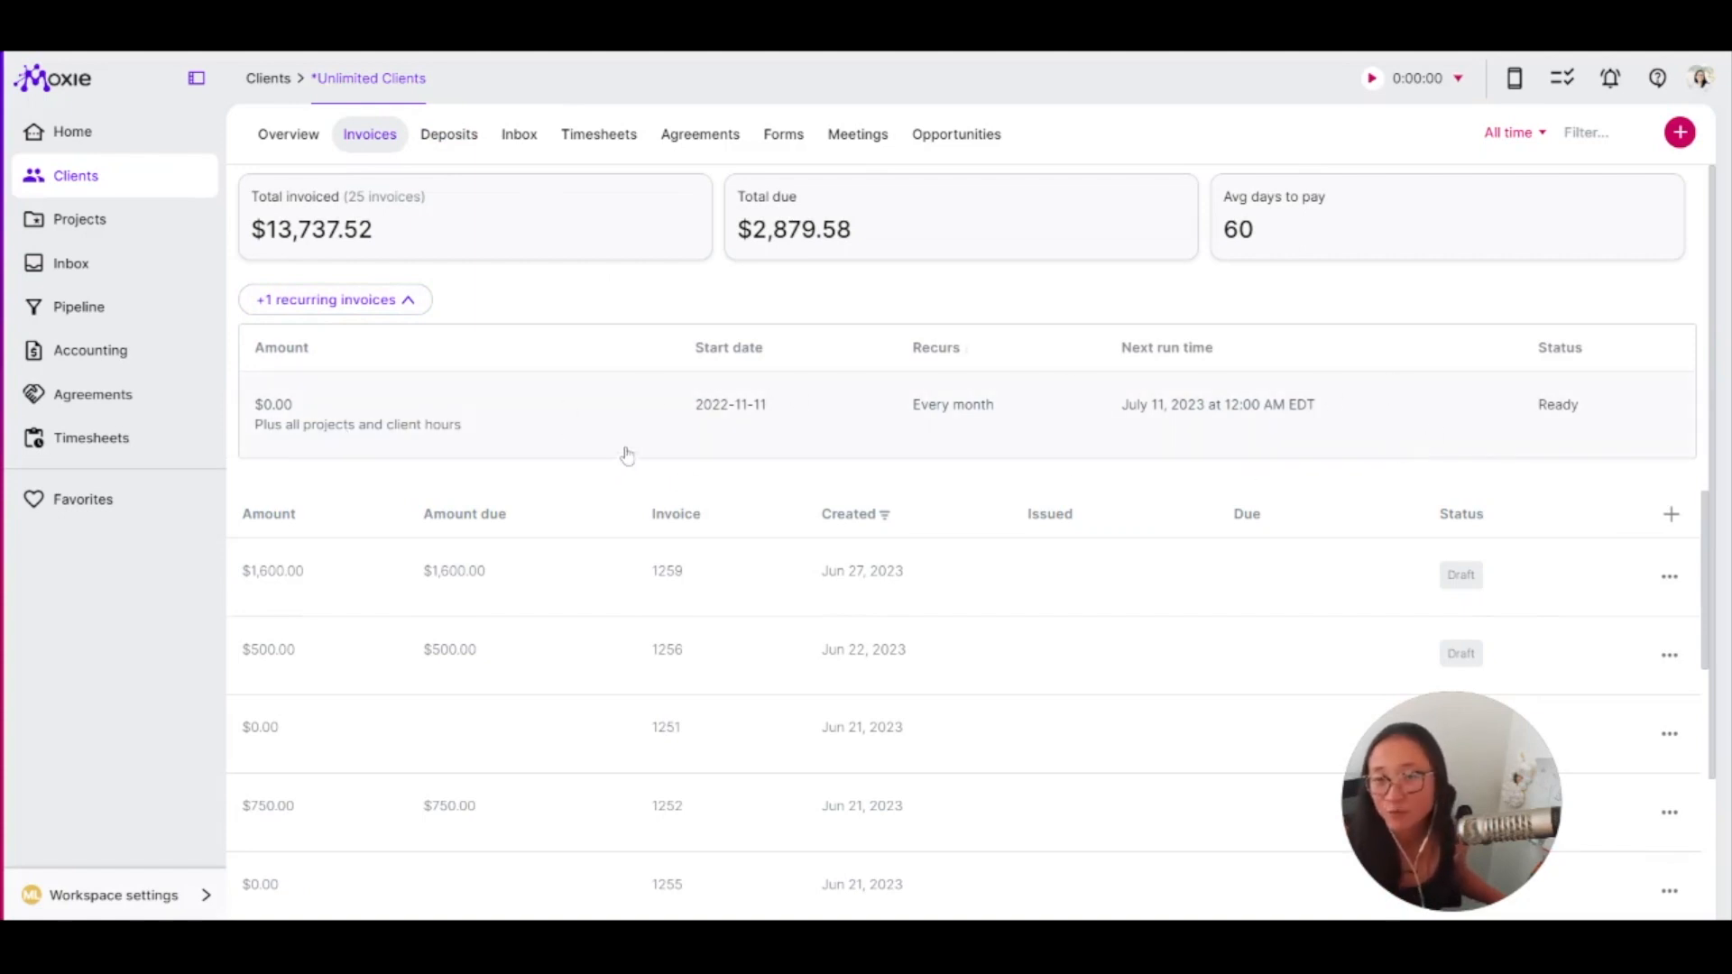
{"action": "left_click", "coordinate": [475, 135]}
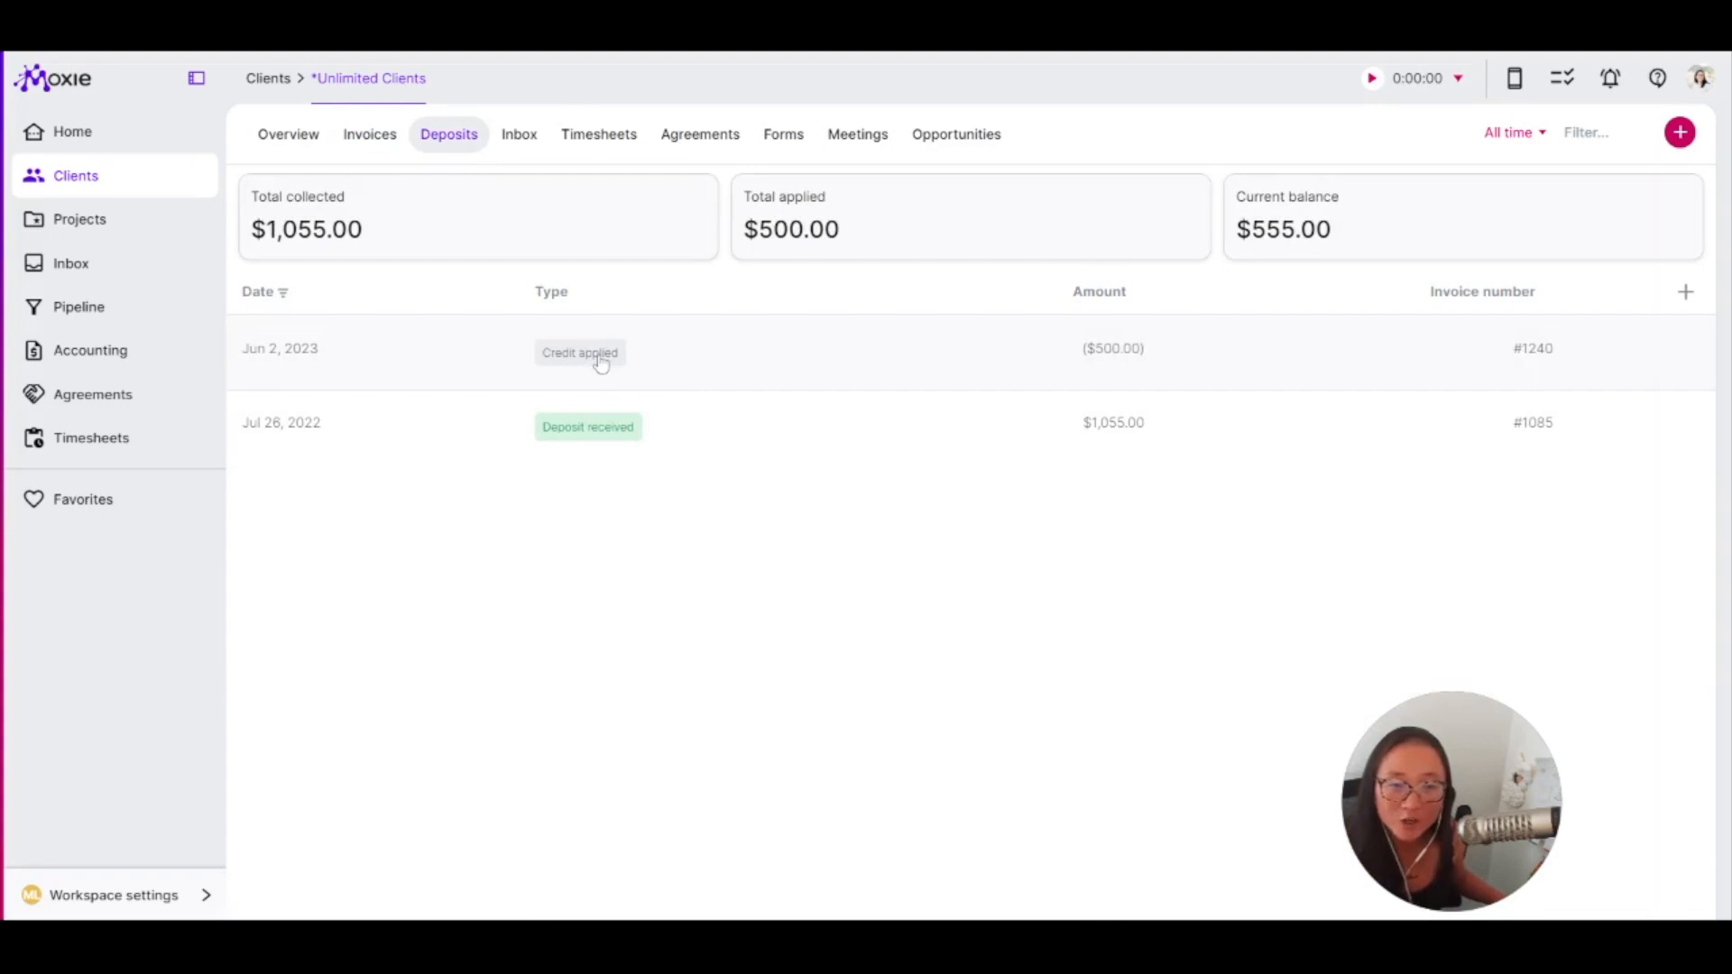
{"action": "left_click", "coordinate": [857, 400]}
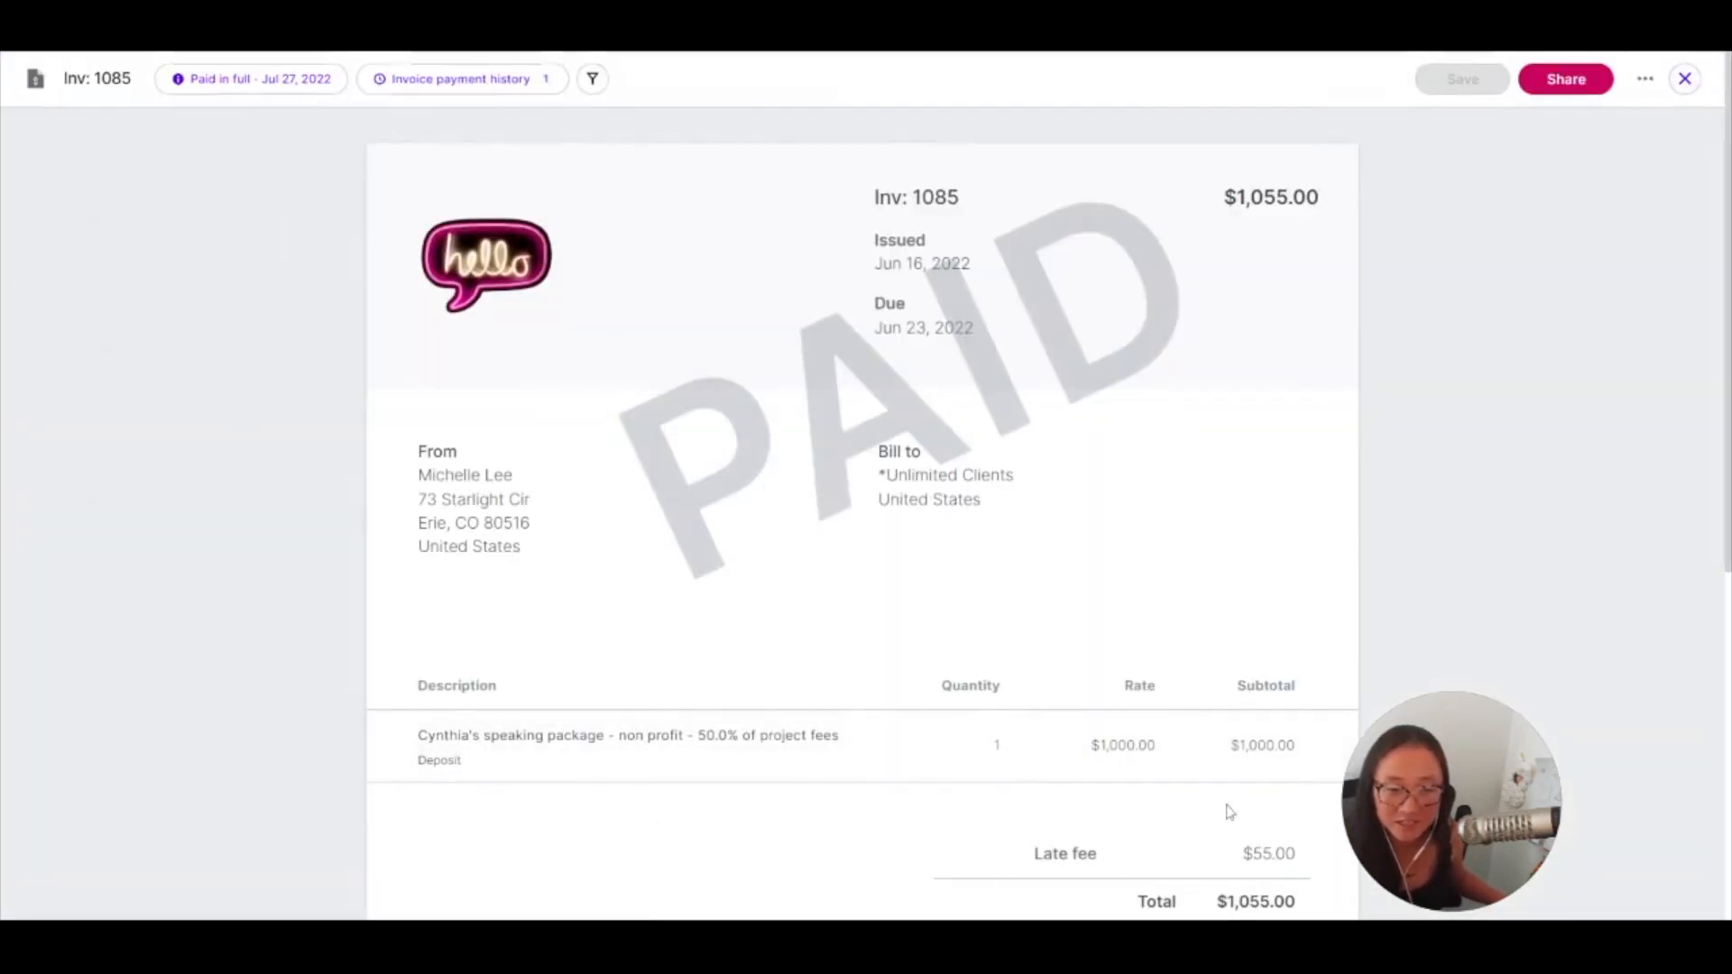
{"action": "left_click", "coordinate": [1684, 79]}
{"action": "left_click", "coordinate": [614, 353]}
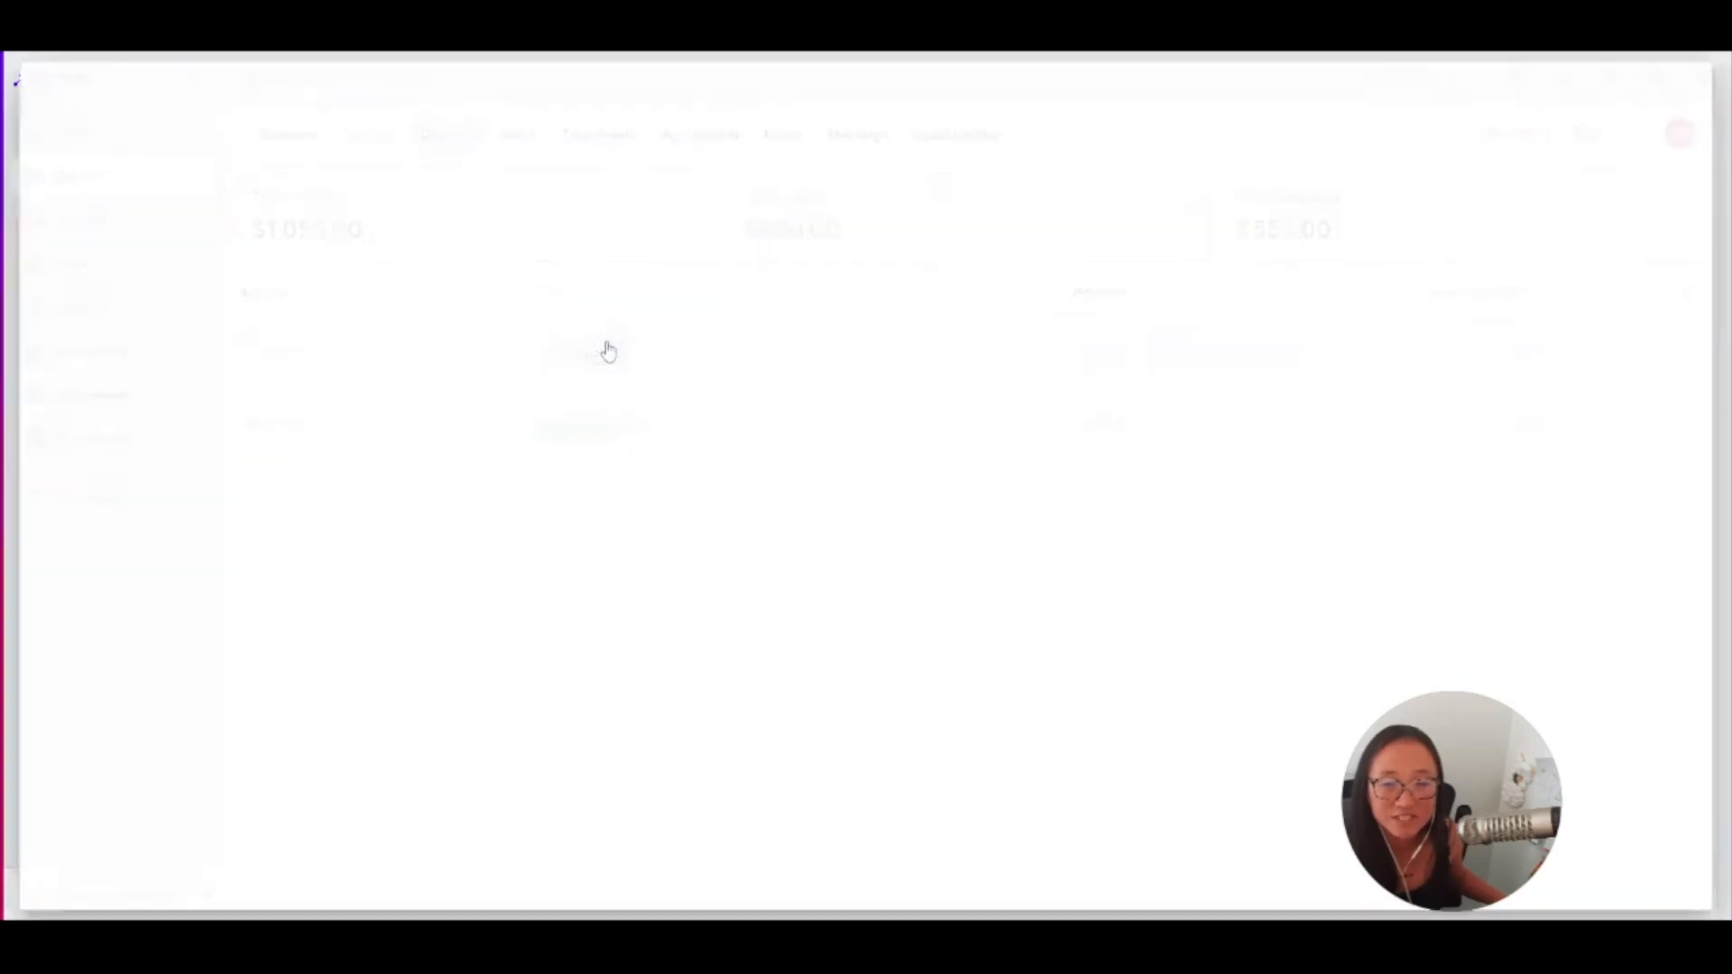
{"action": "scroll", "coordinate": [909, 580], "scroll_direction": "down", "scroll_amount": 4}
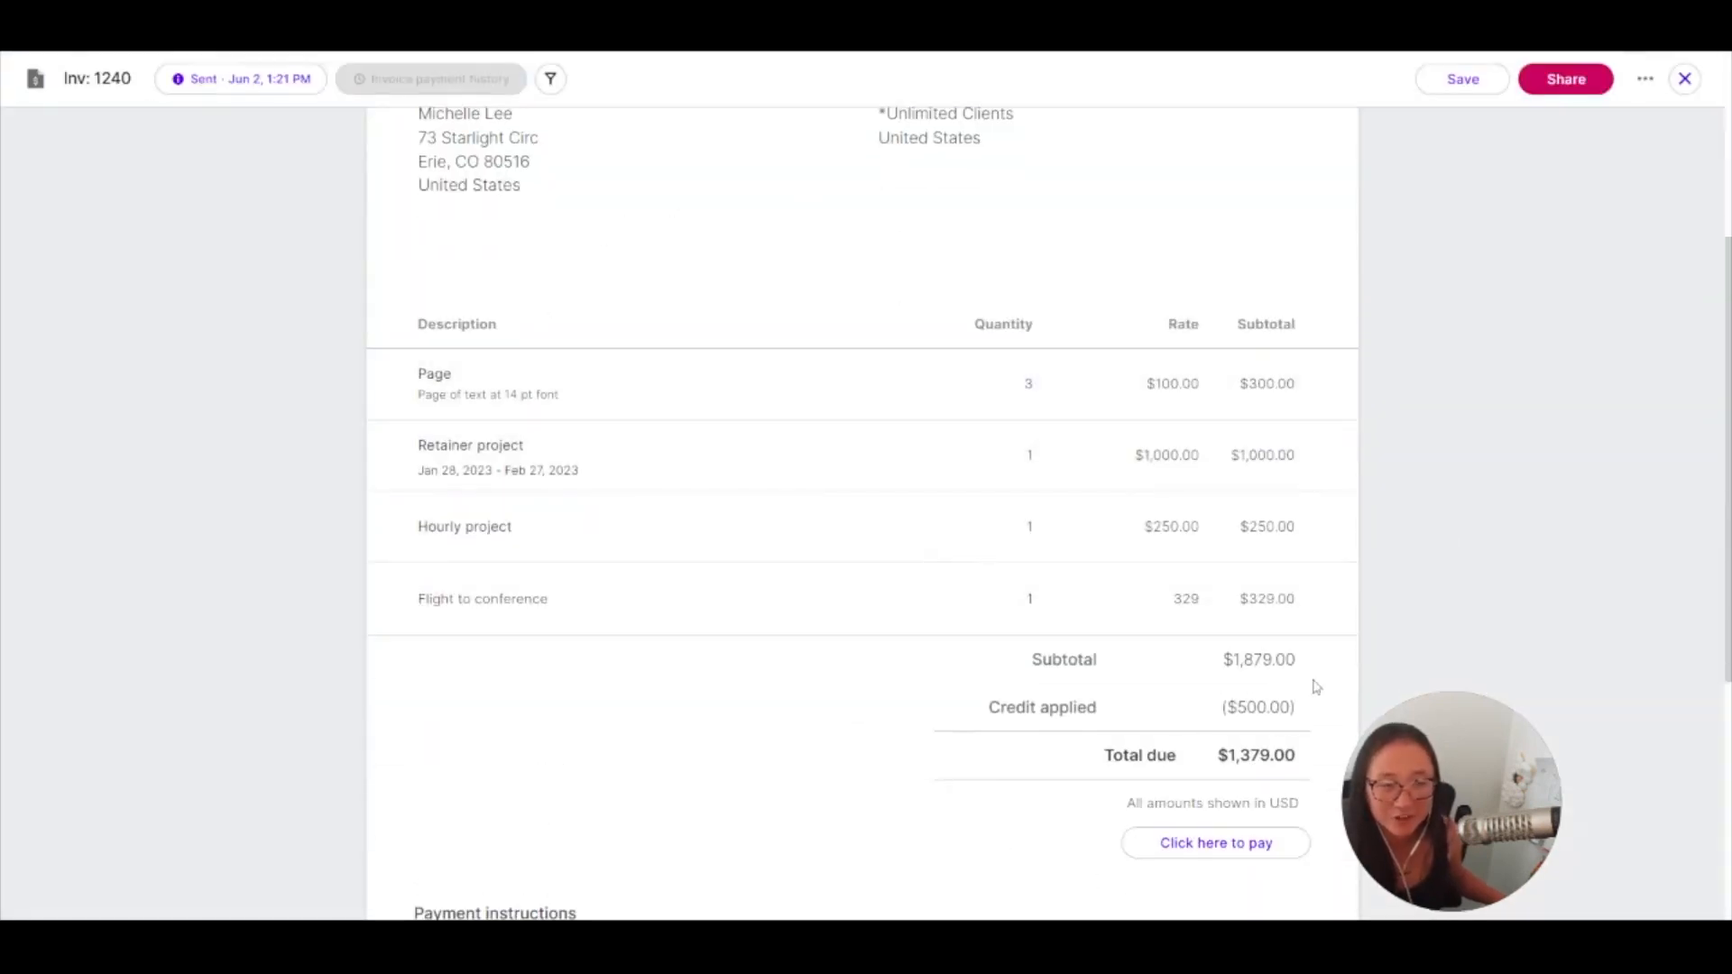
{"action": "left_click", "coordinate": [1684, 78]}
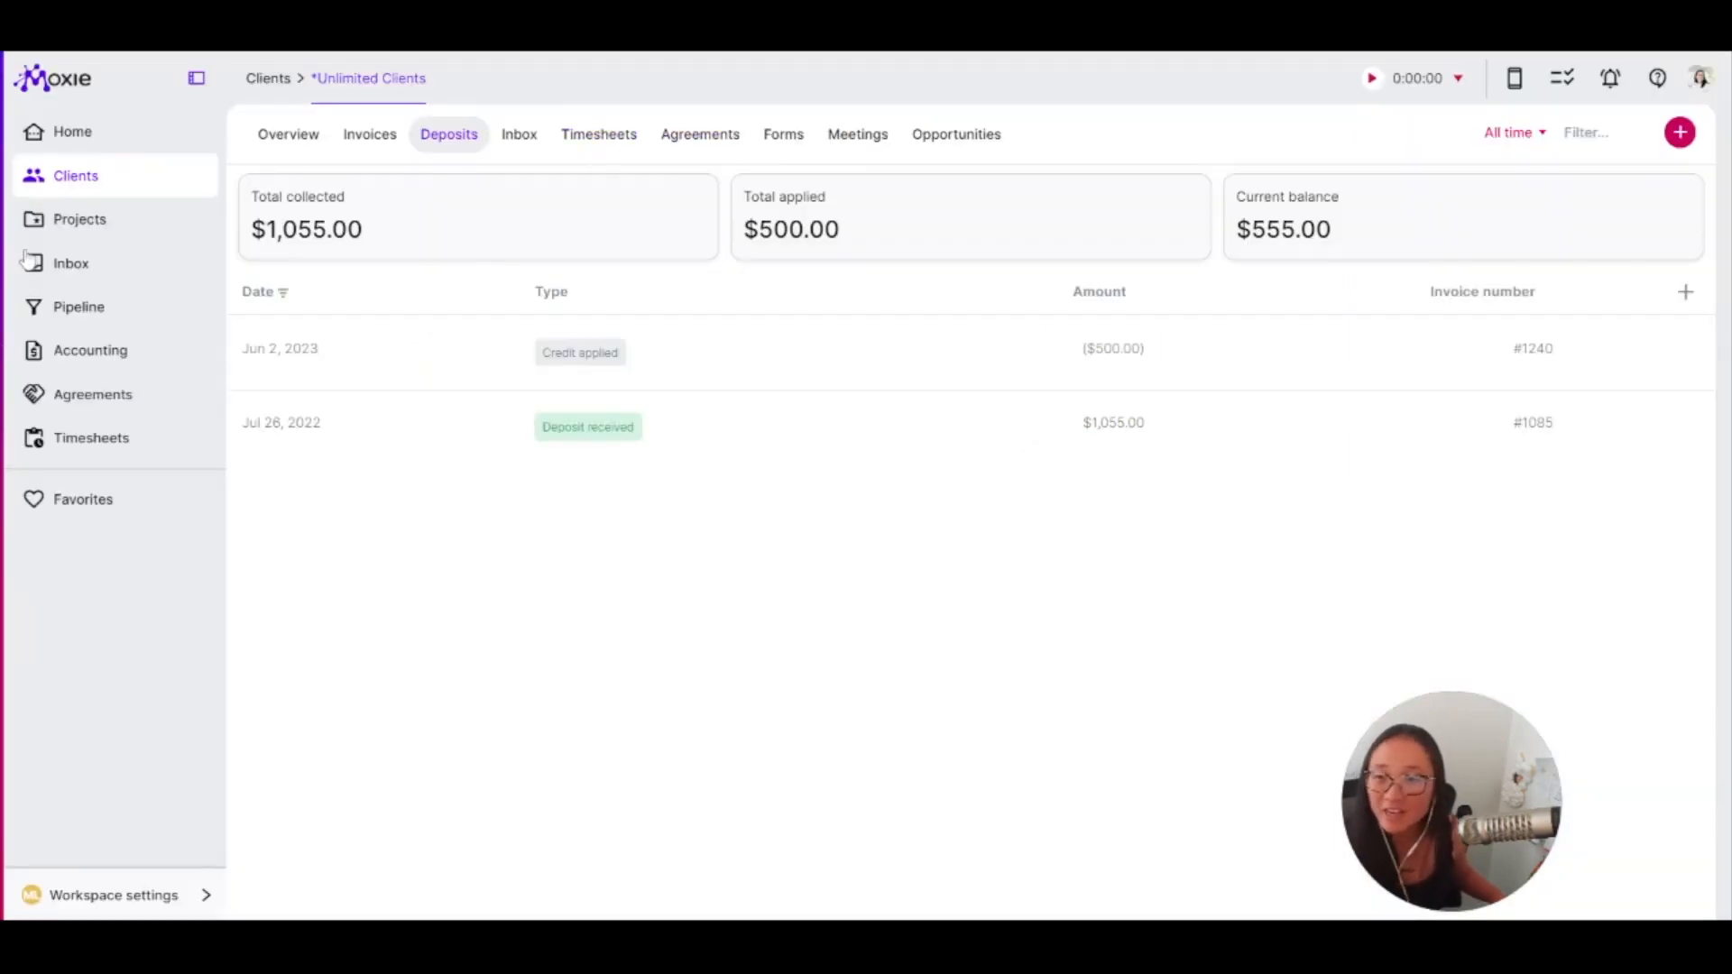
Open the accounting payments and income records and expand the list of recurring payments
{"action": "left_click", "coordinate": [117, 354]}
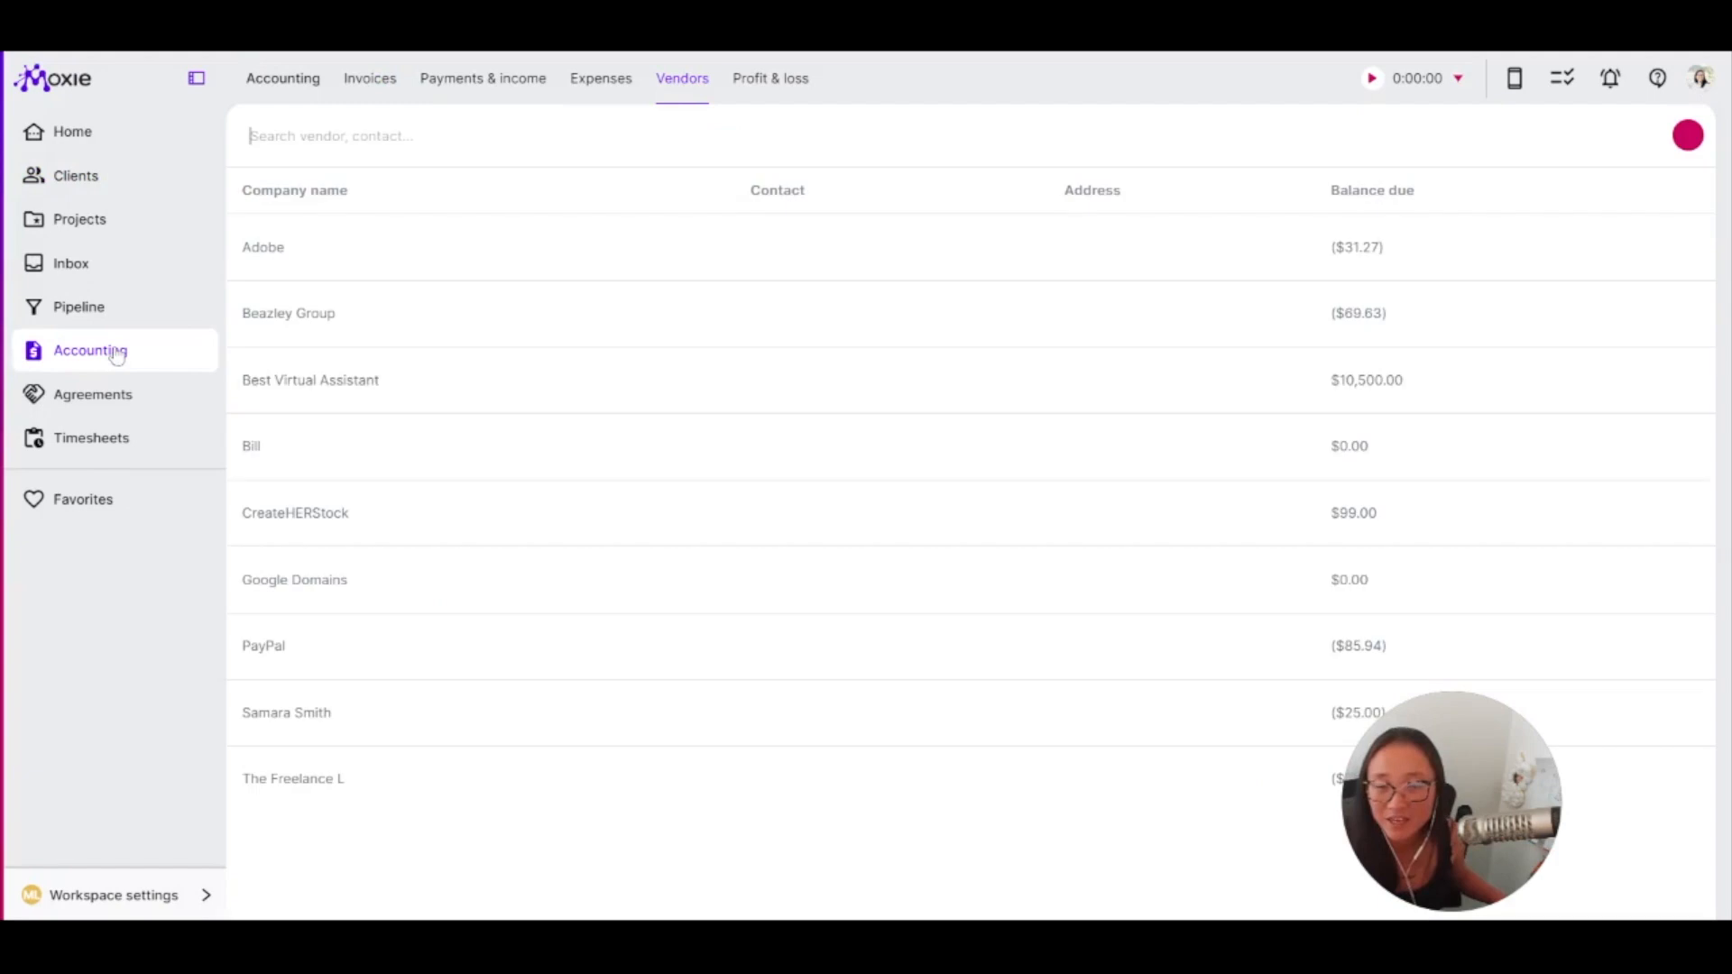
{"action": "left_click", "coordinate": [512, 88]}
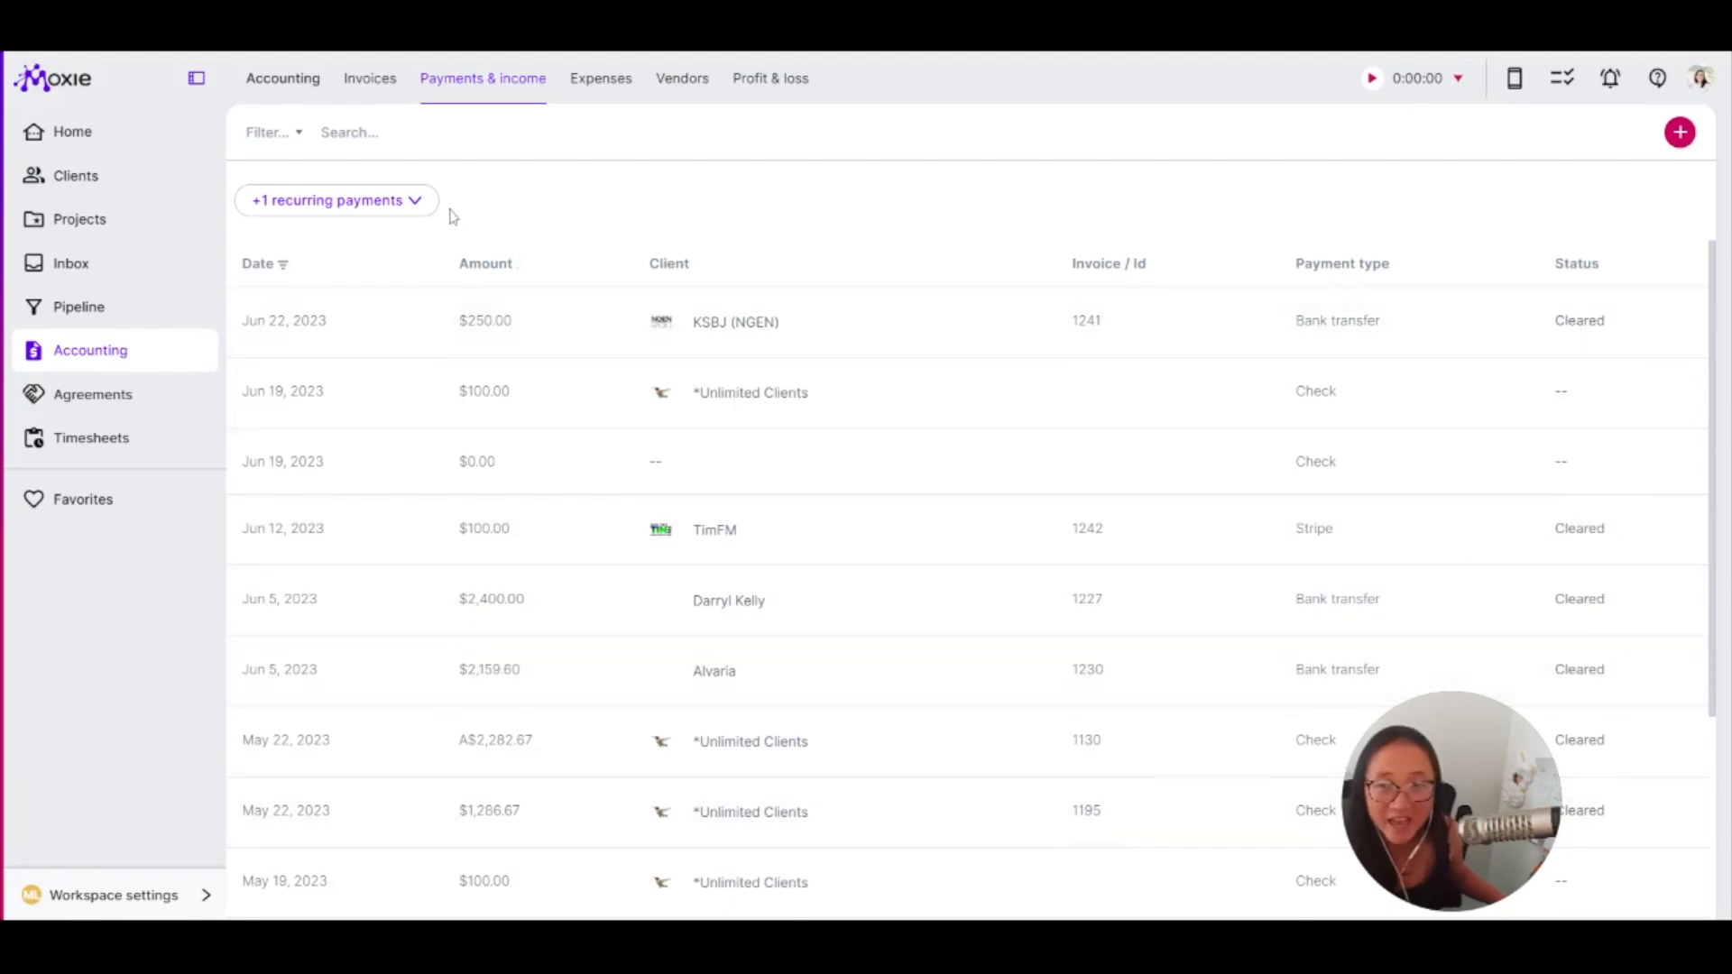
{"action": "left_click", "coordinate": [414, 201]}
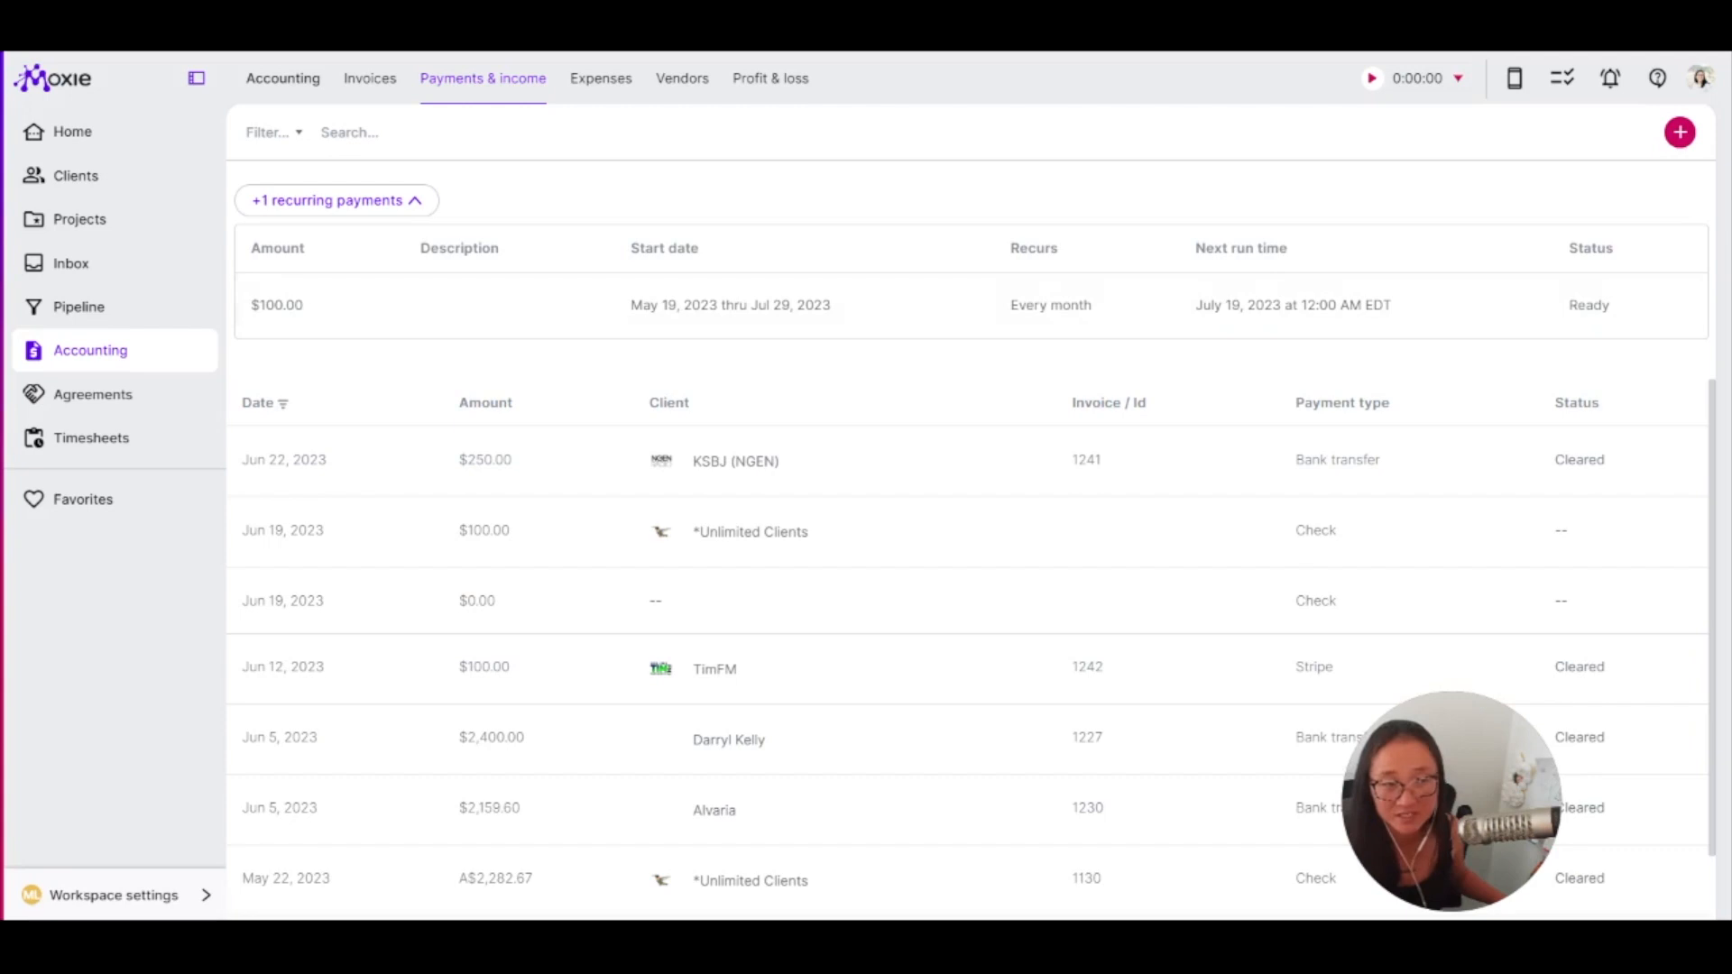
Review the form for a new recurring payment and close it without creating one
{"action": "left_click", "coordinate": [1671, 142]}
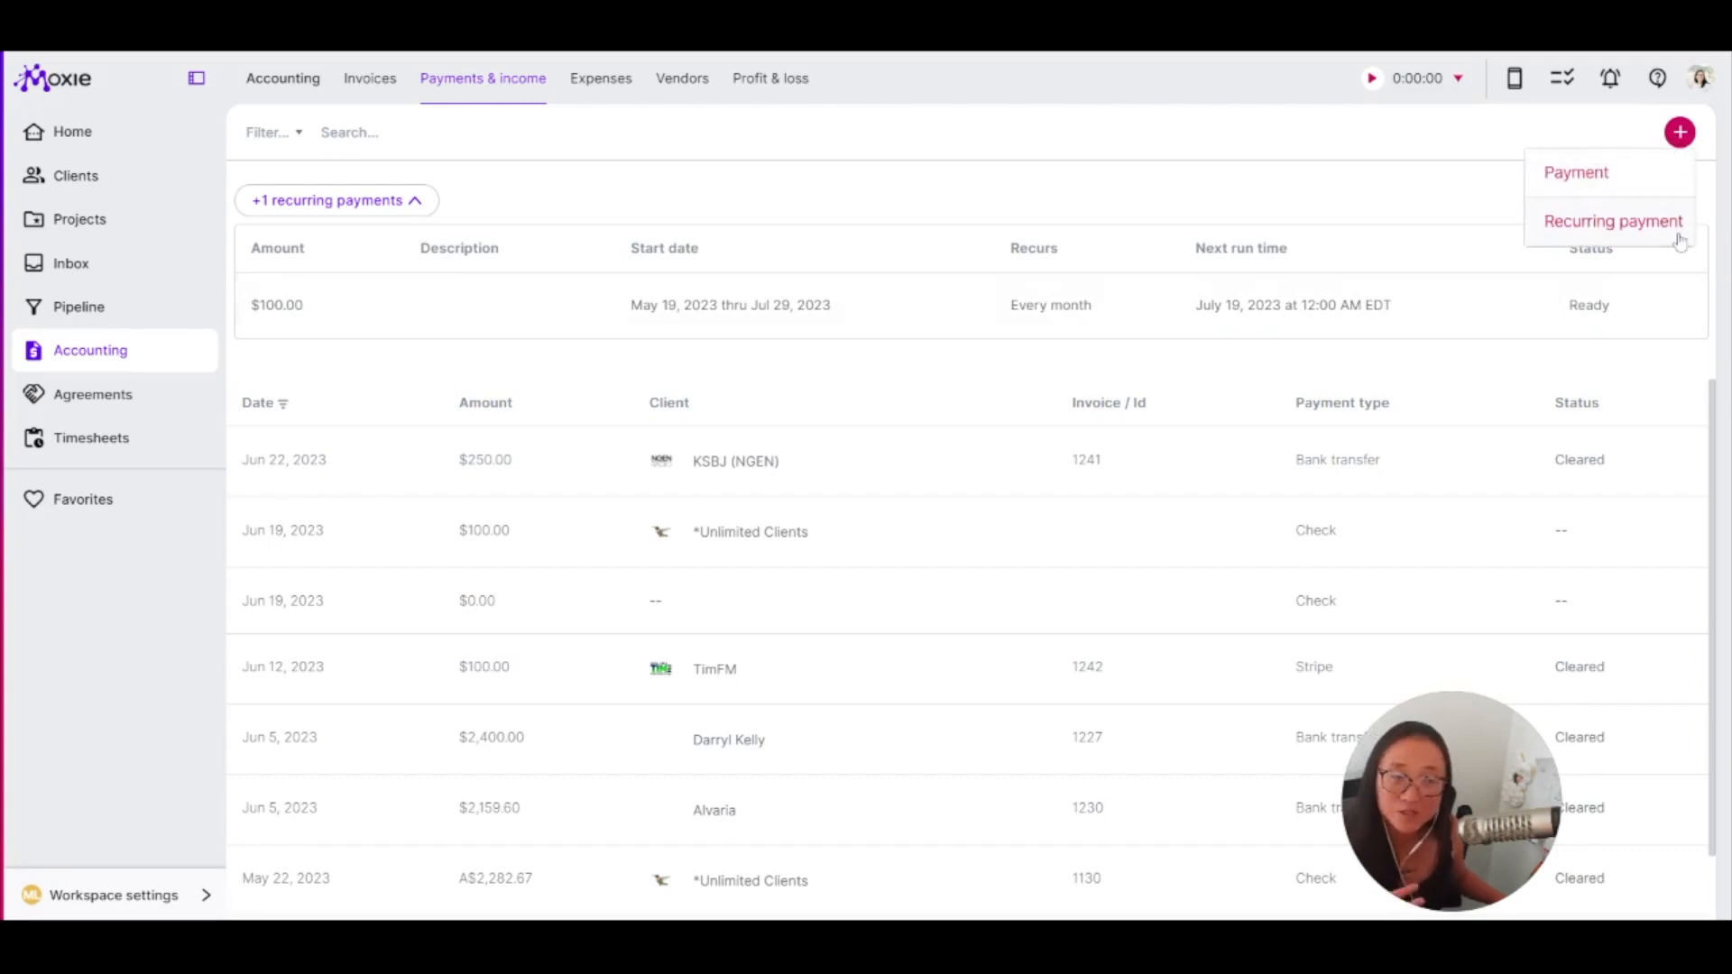
{"action": "left_click", "coordinate": [1613, 222]}
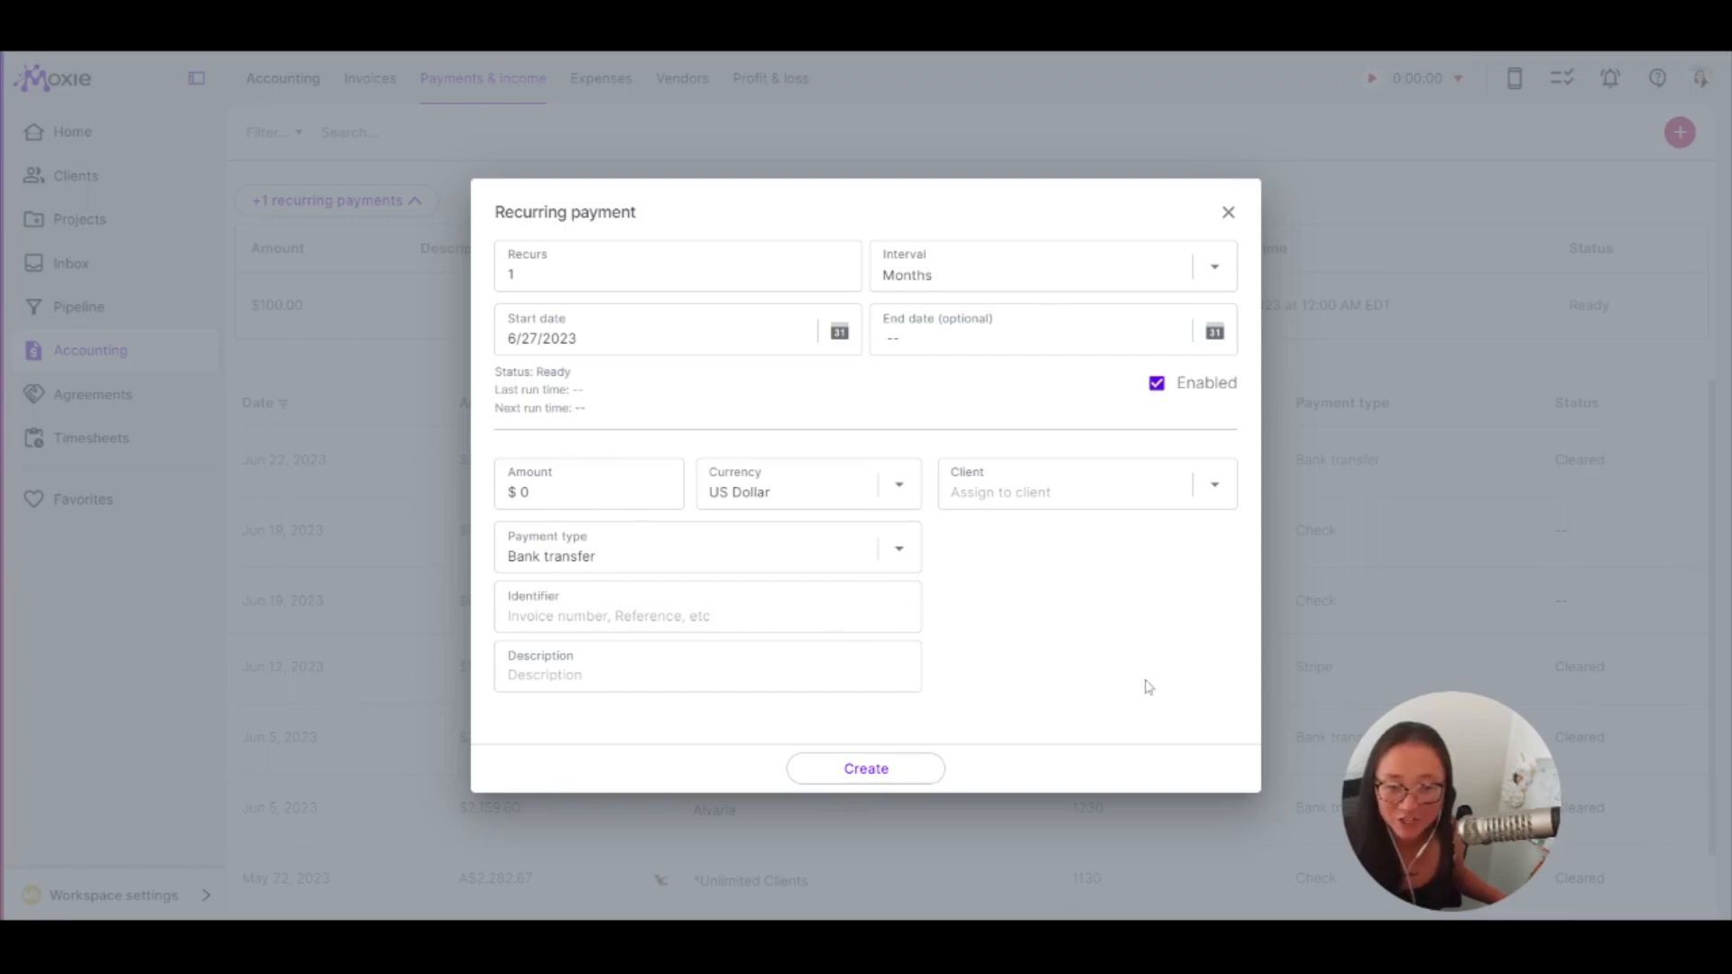
{"action": "left_click", "coordinate": [1228, 212]}
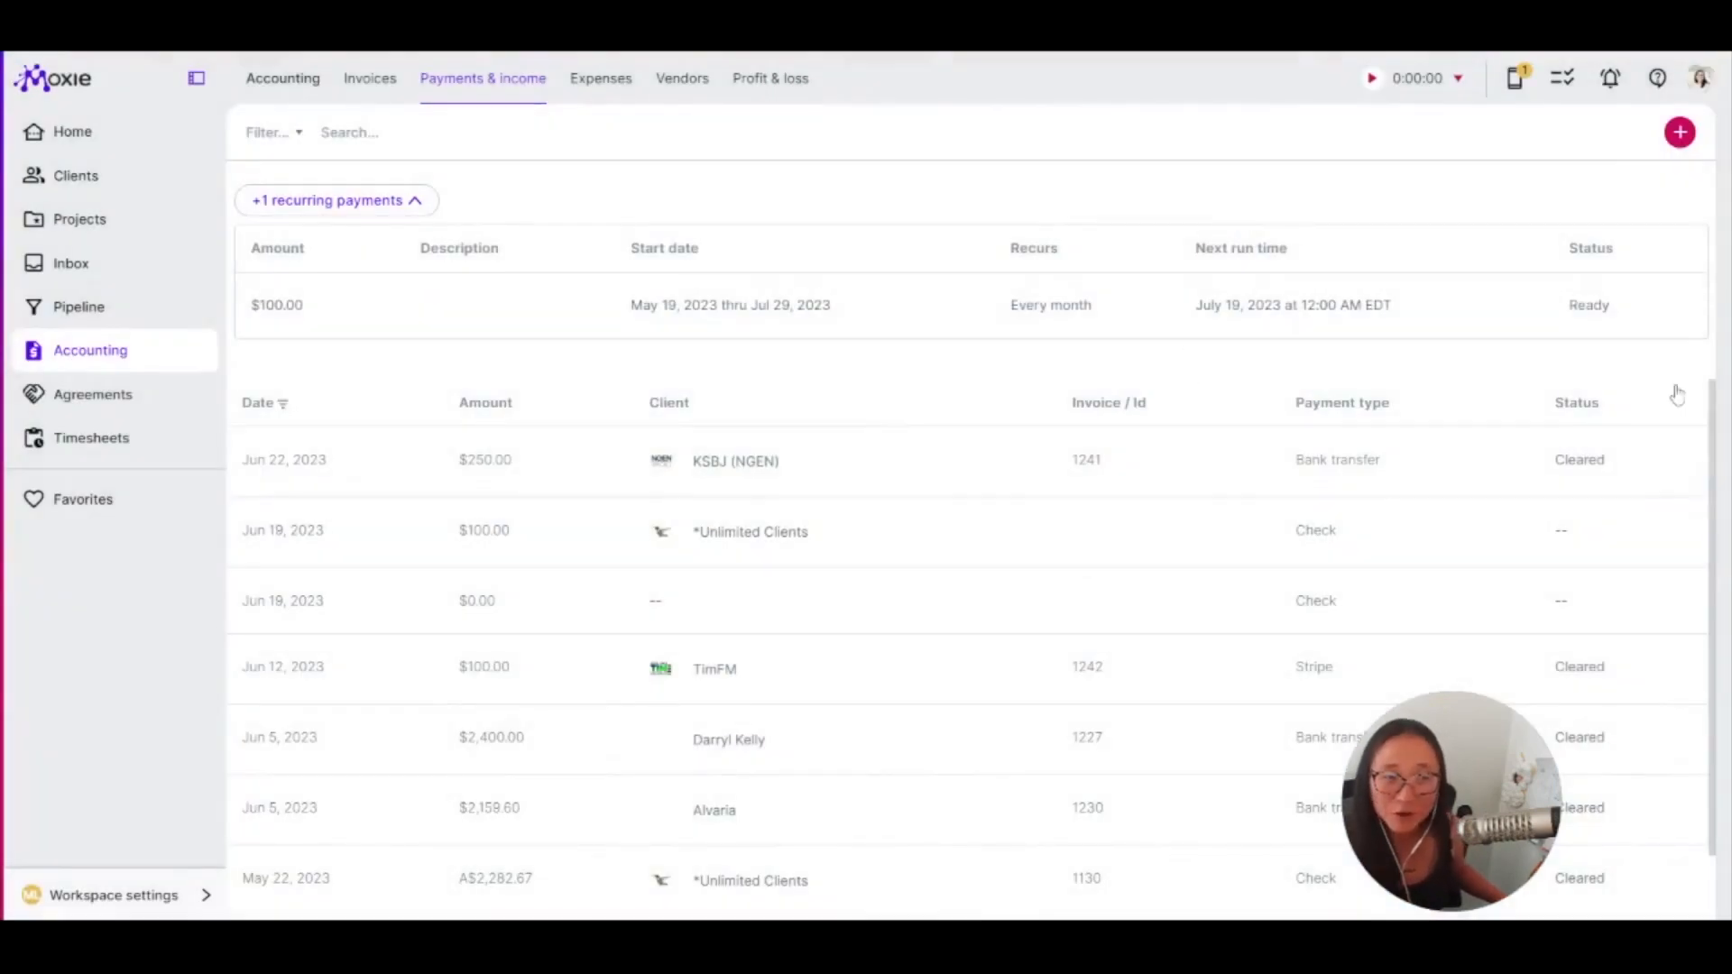
Review the form for recording other income, including its client and payment type choices, and close it without saving a payment
{"action": "left_click", "coordinate": [1679, 134]}
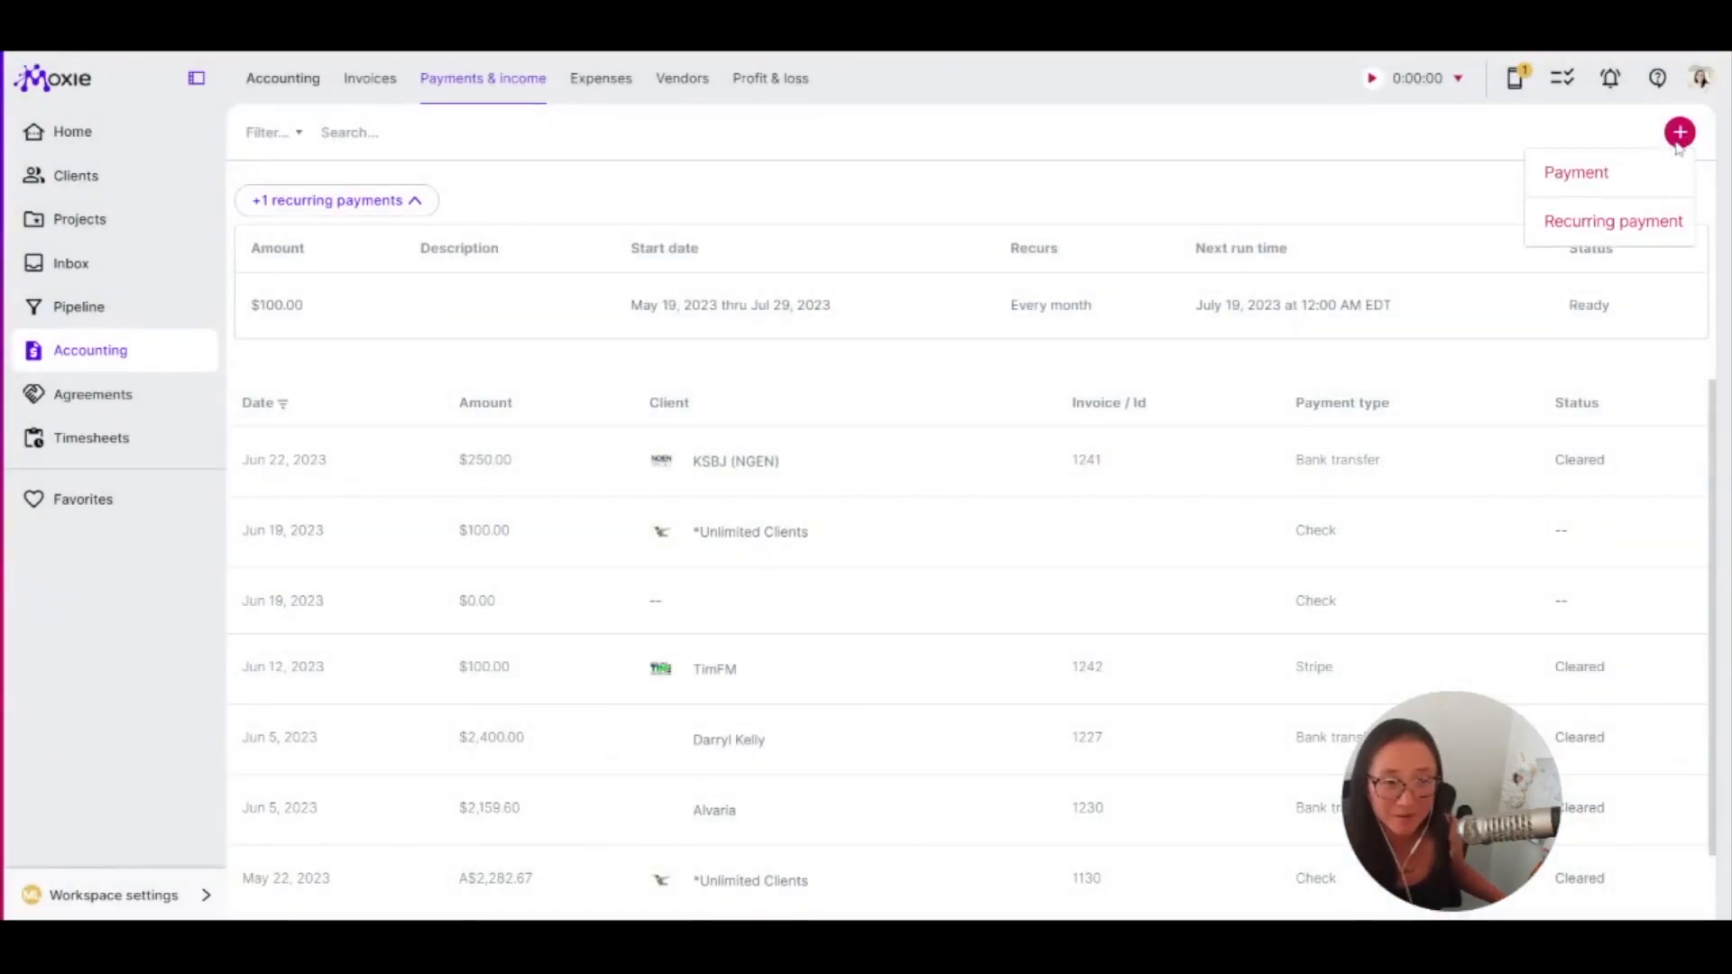
{"action": "left_click", "coordinate": [1605, 184]}
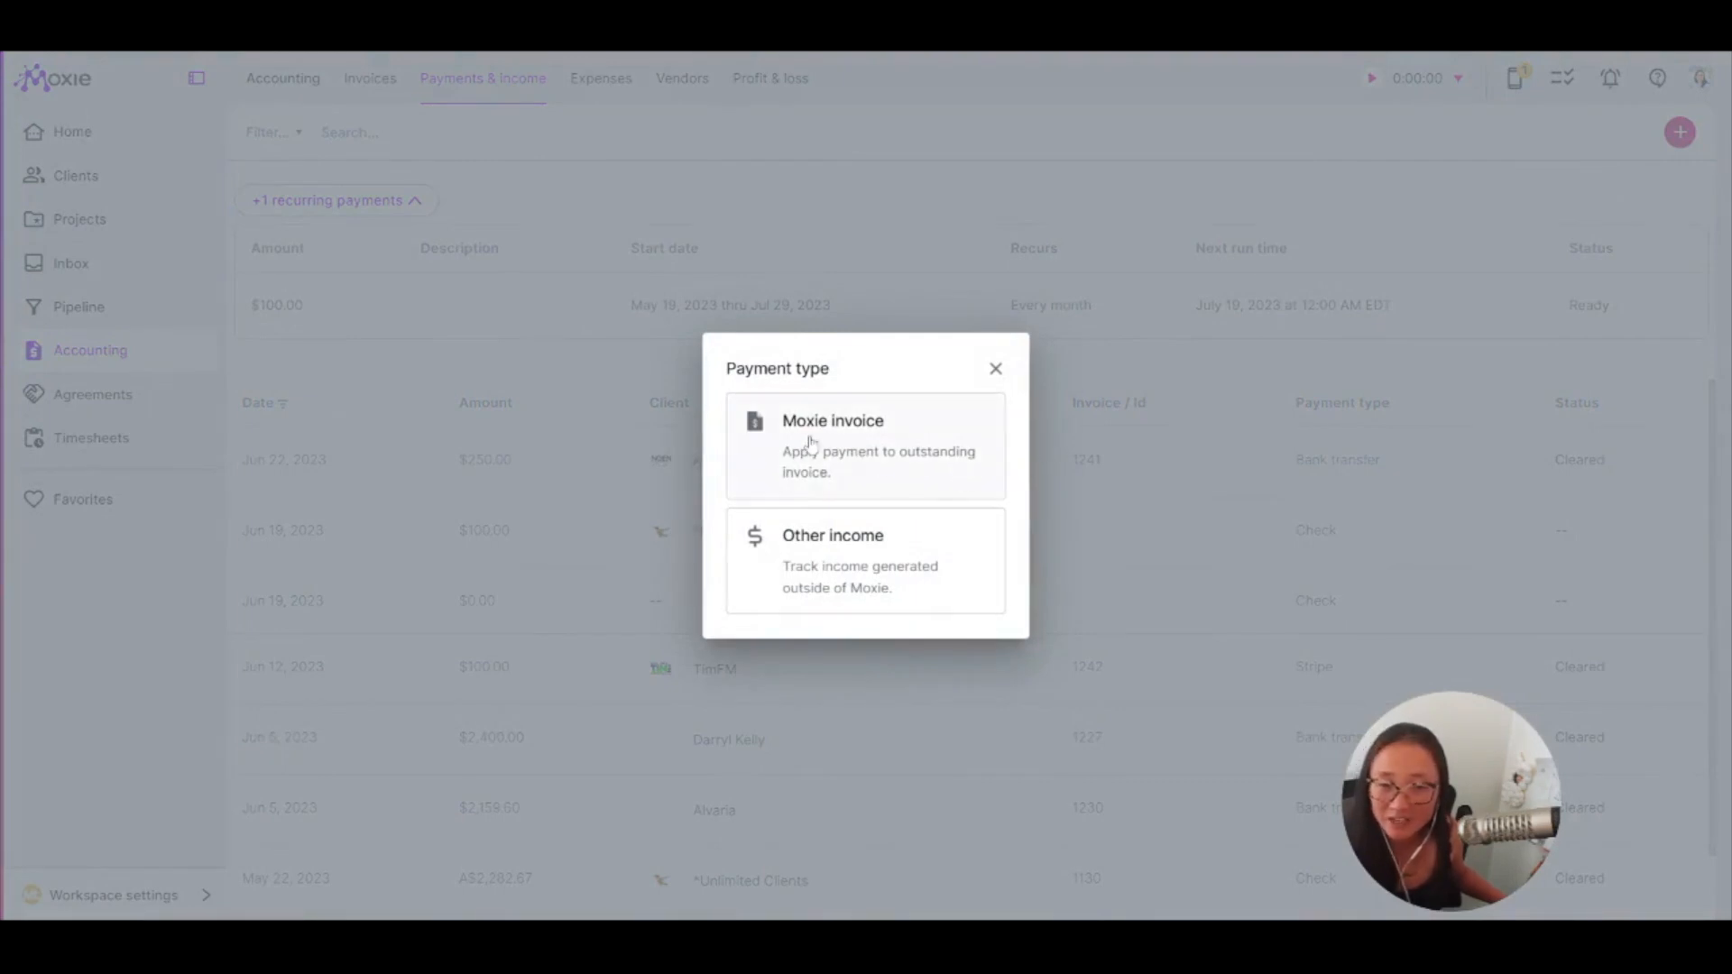
{"action": "left_click", "coordinate": [922, 599]}
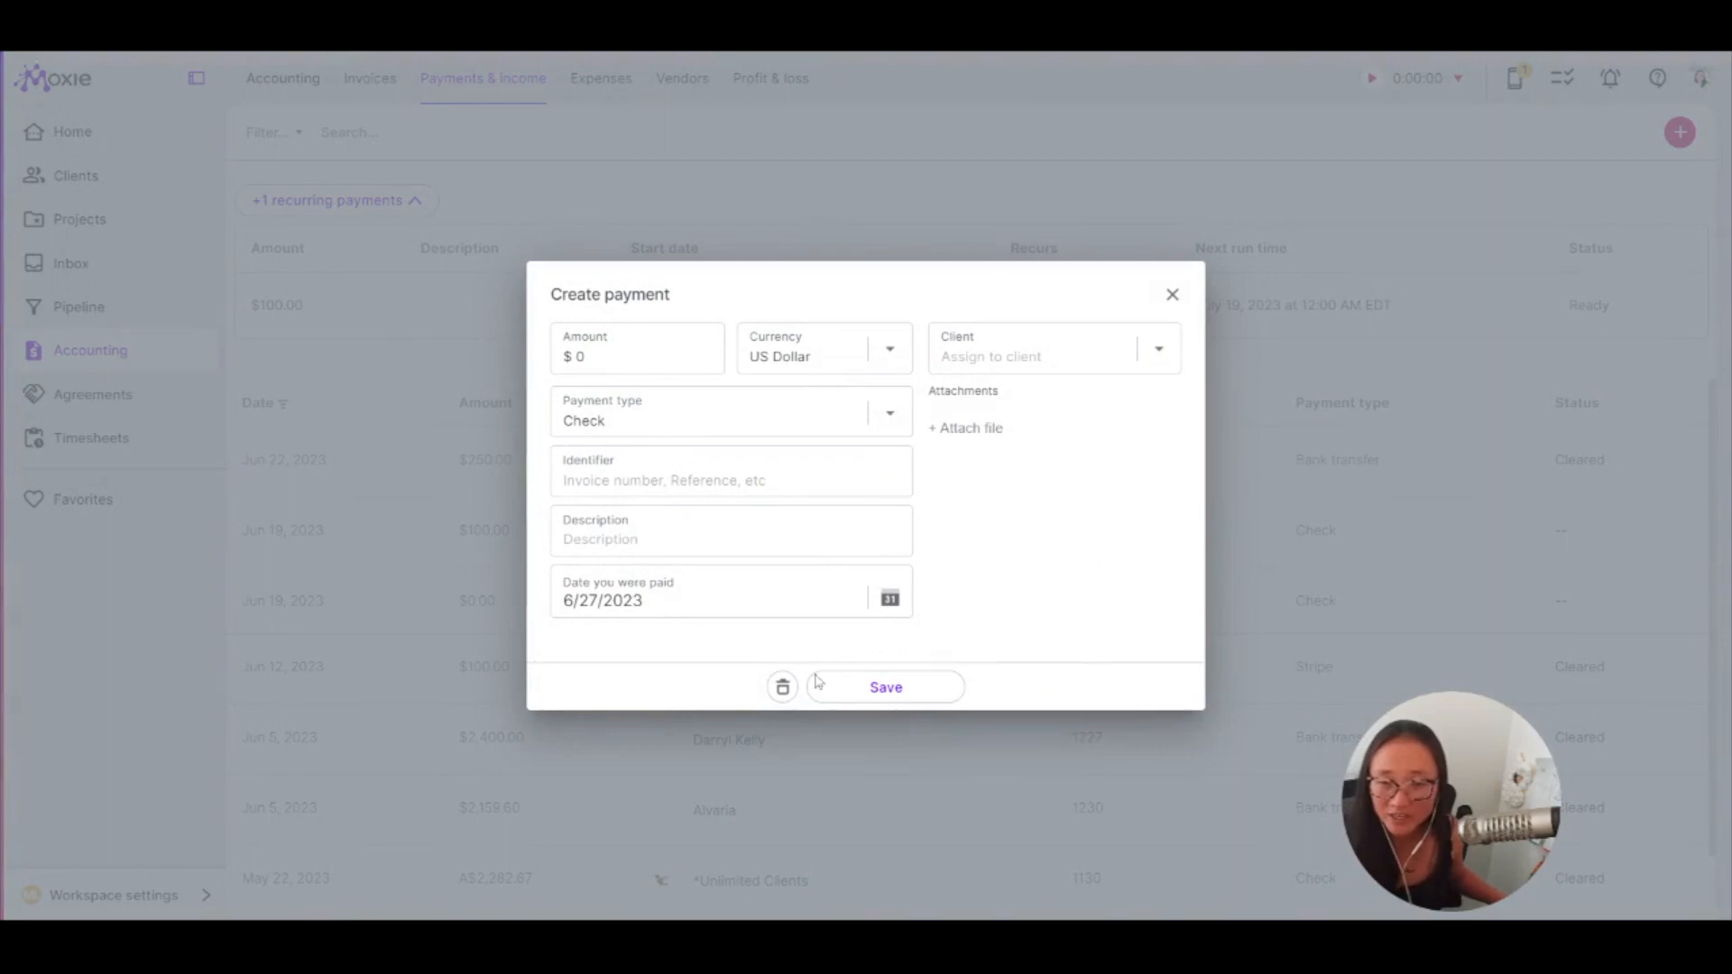
{"action": "left_click", "coordinate": [1031, 356]}
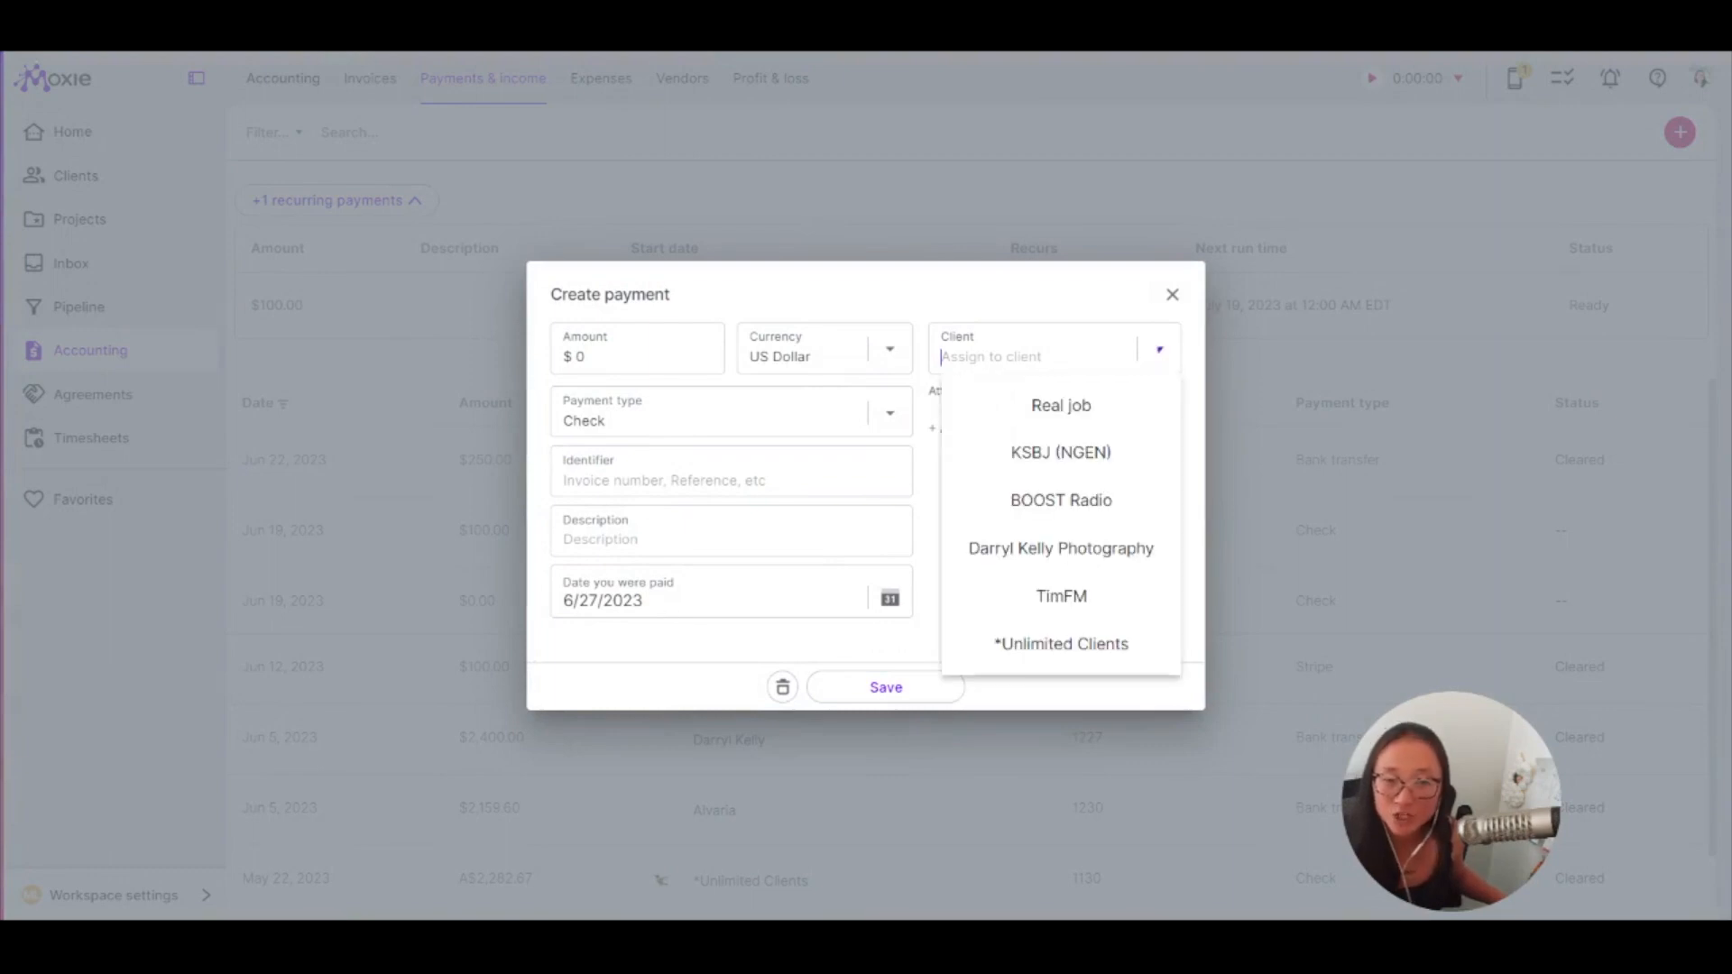
{"action": "left_click", "coordinate": [1044, 299]}
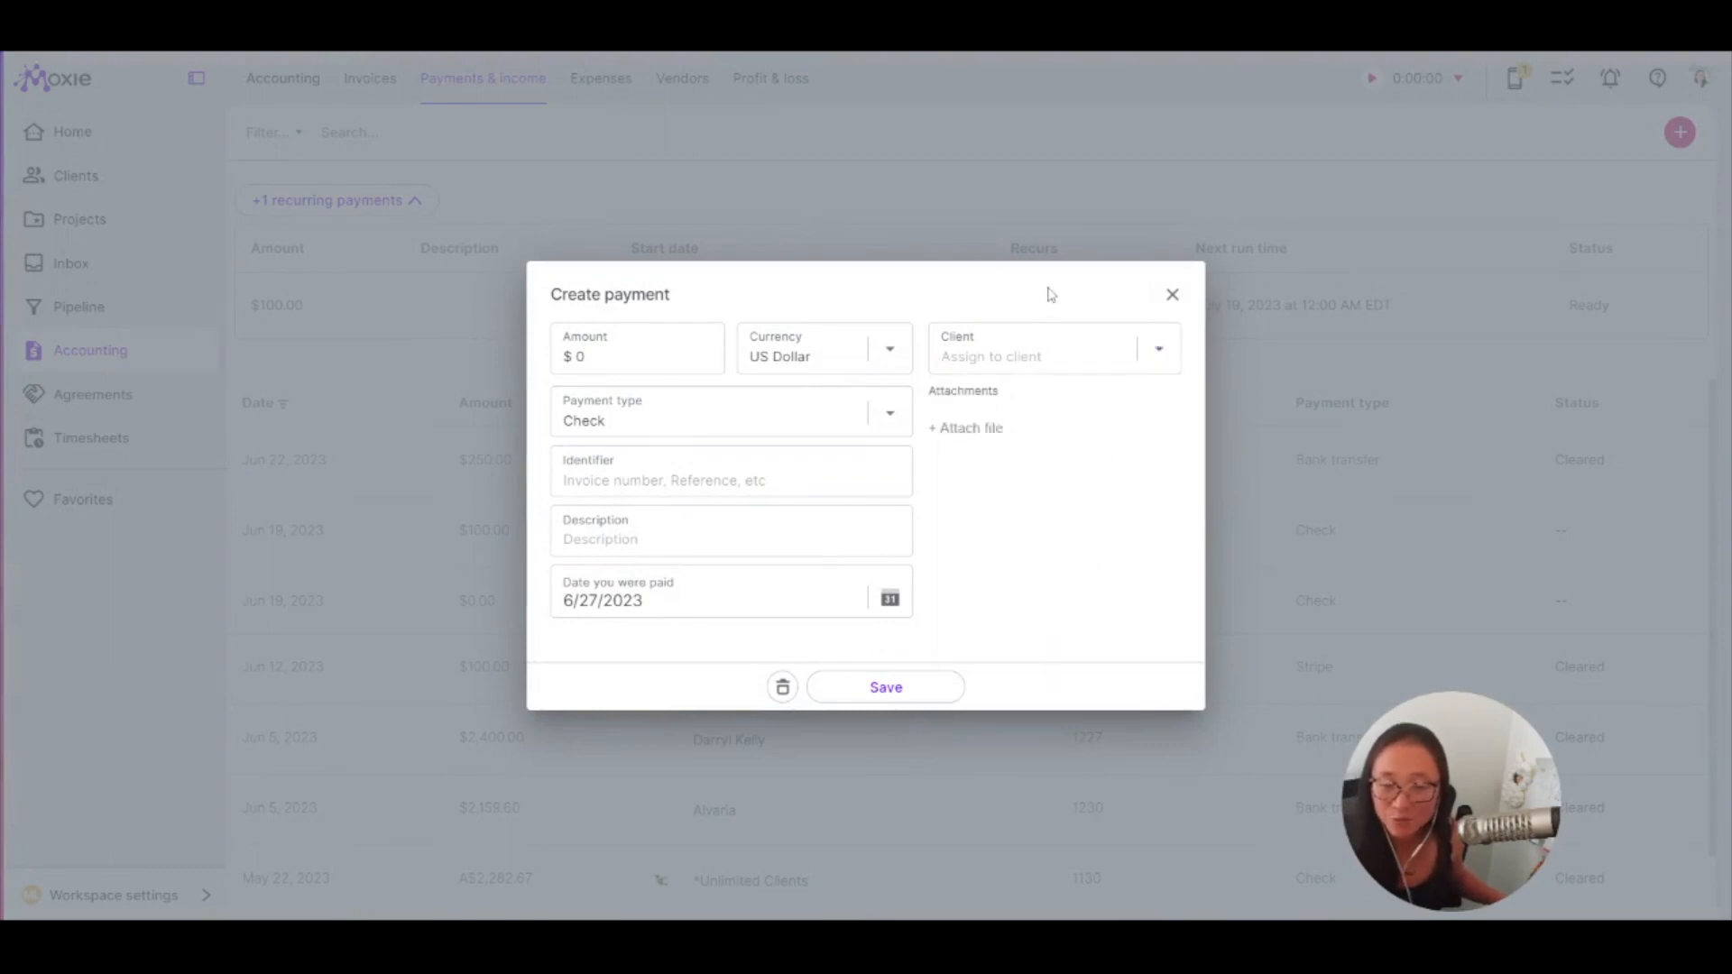
{"action": "left_click", "coordinate": [878, 412]}
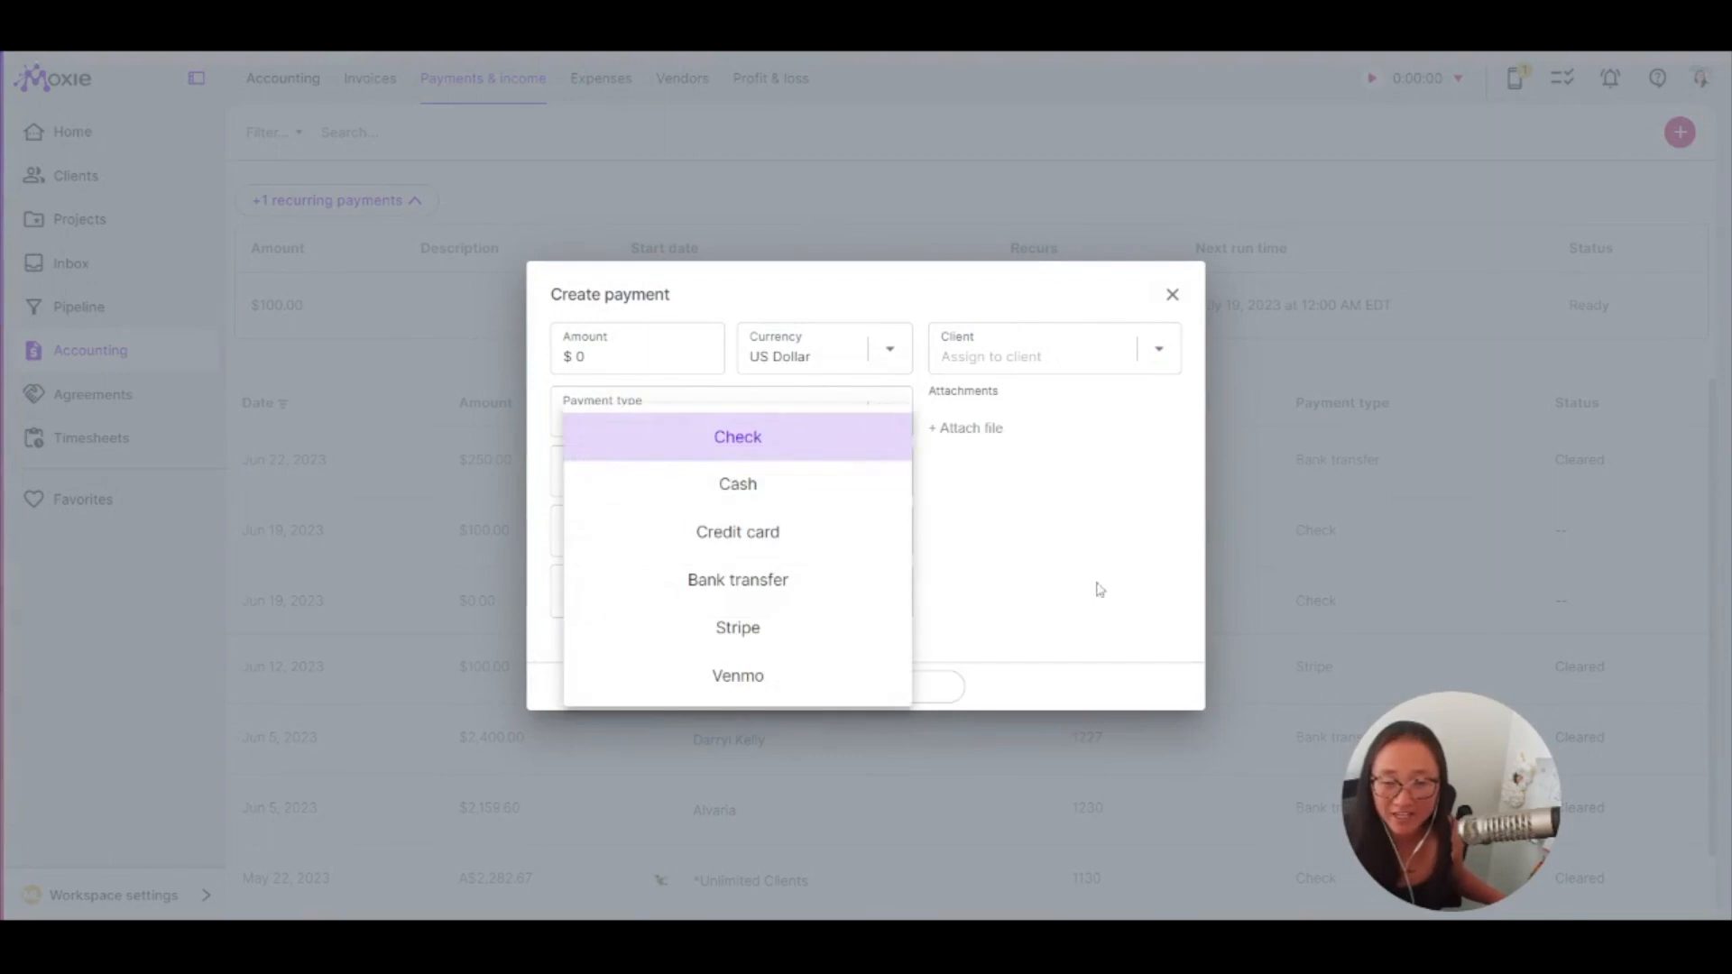
{"action": "left_click", "coordinate": [1072, 595]}
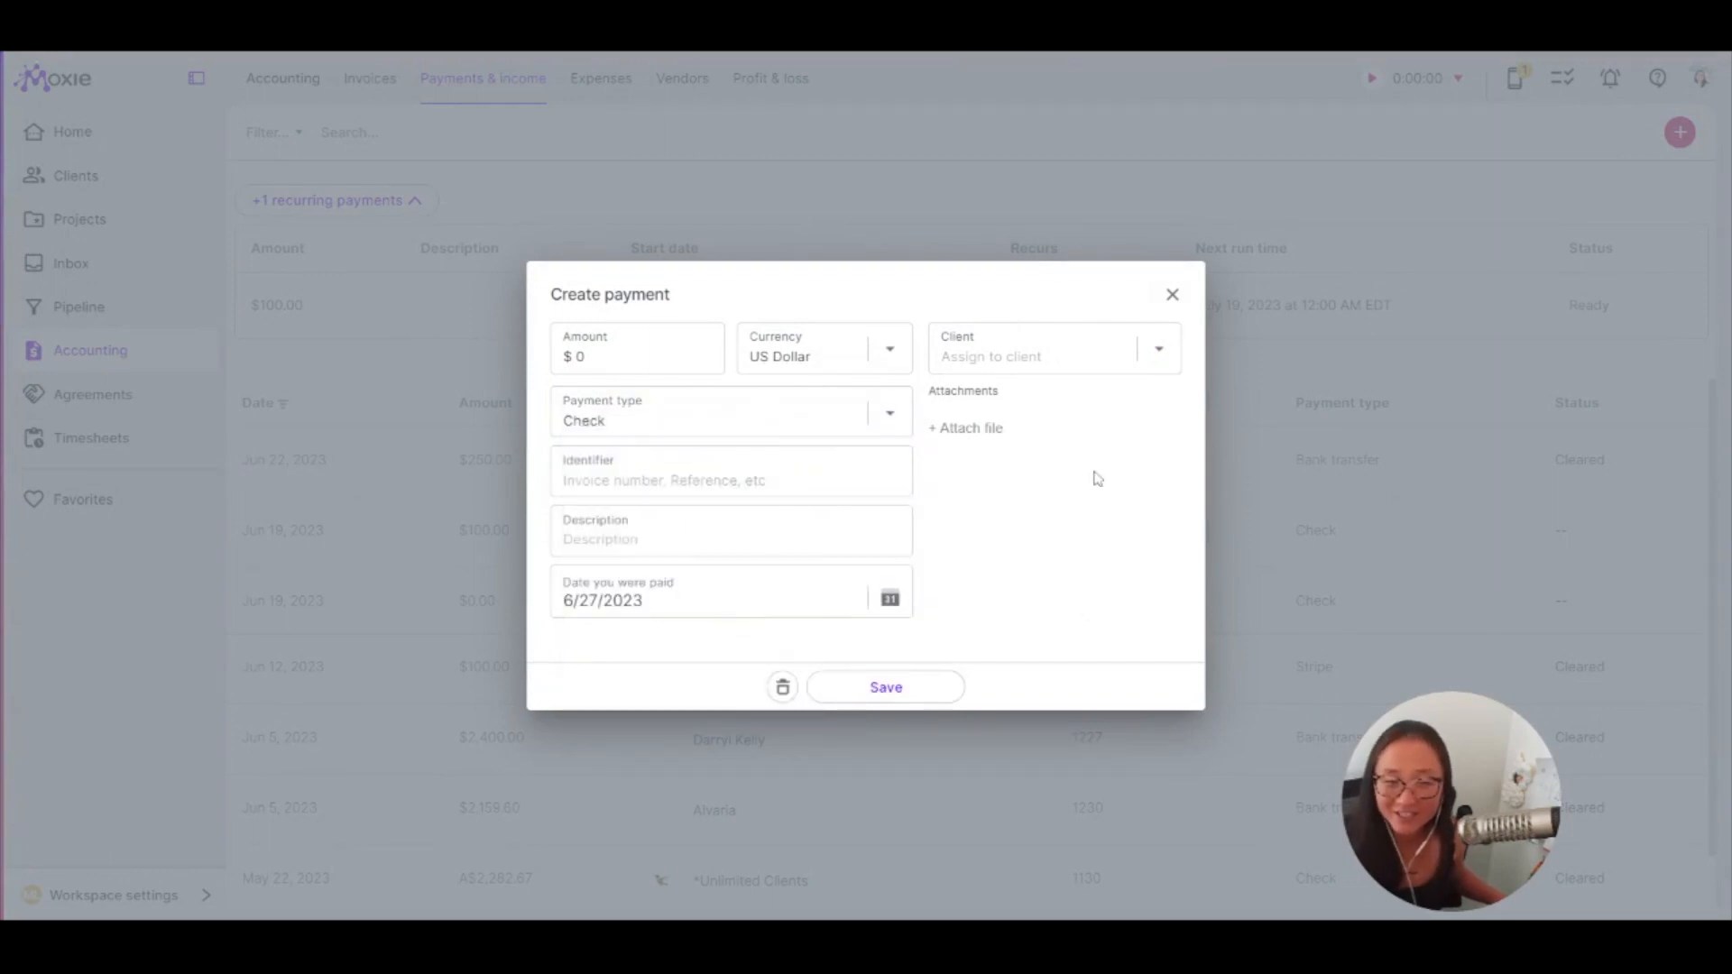
{"action": "left_click", "coordinate": [1172, 294]}
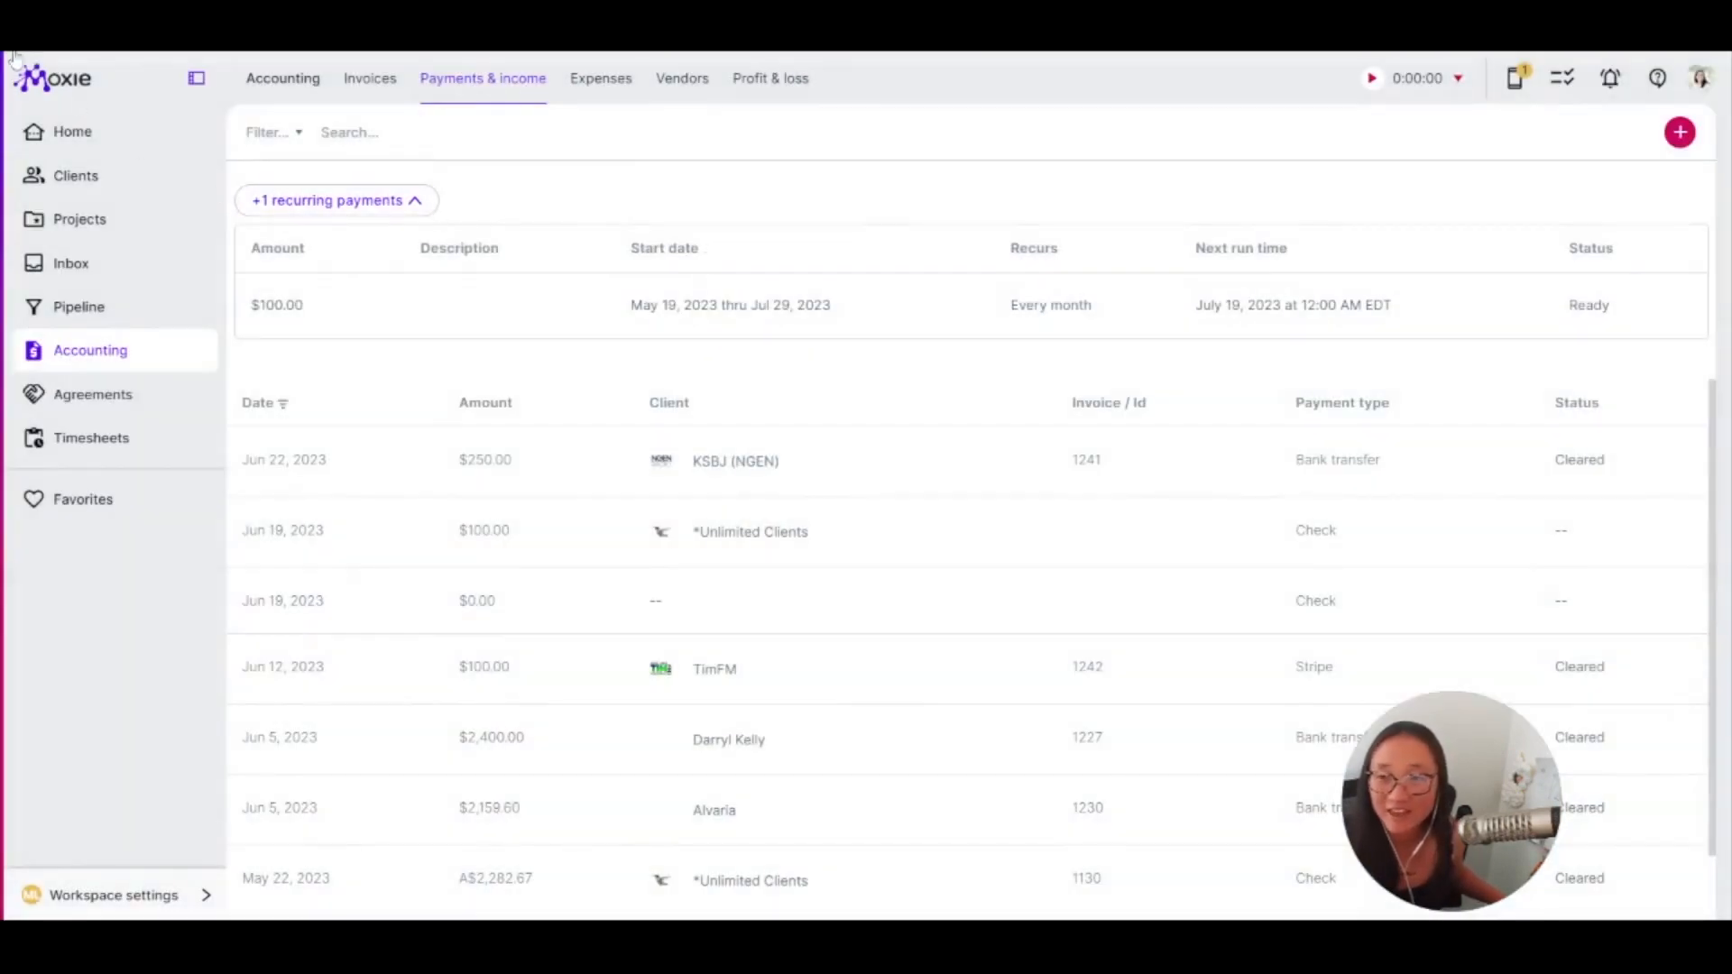
Inspect the $1,600.00 draft invoice for *Unlimited Clients in the accounting invoice list and close it
{"action": "left_click", "coordinate": [369, 83]}
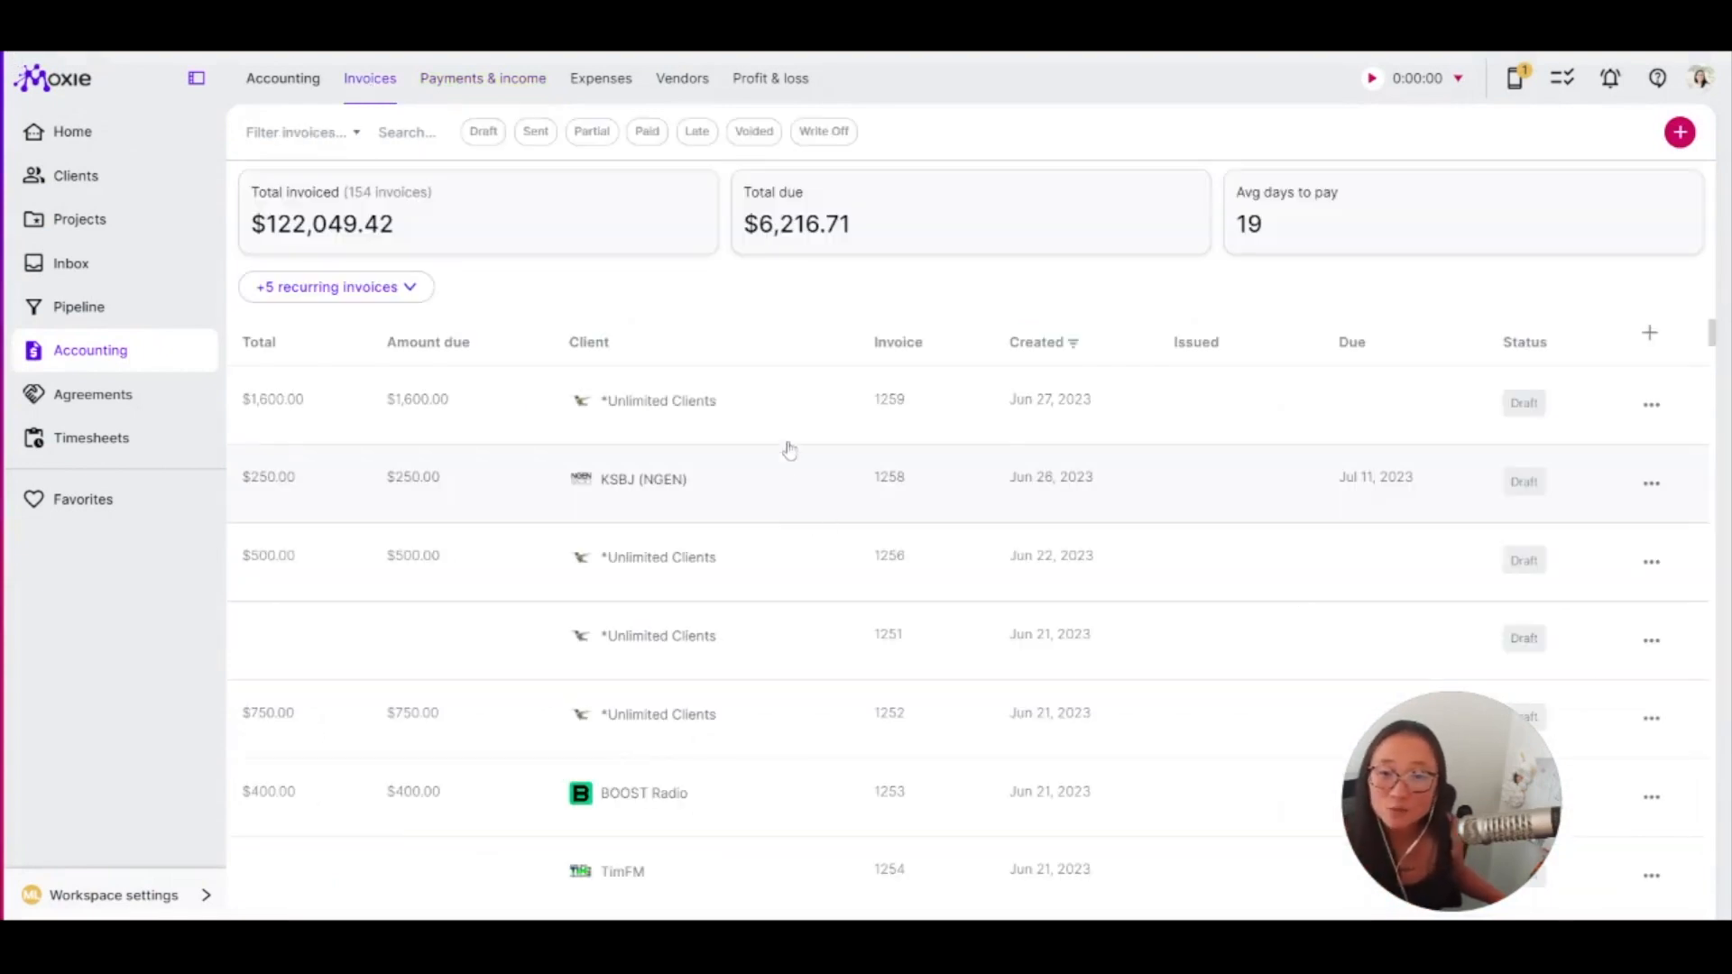
{"action": "left_click", "coordinate": [786, 420]}
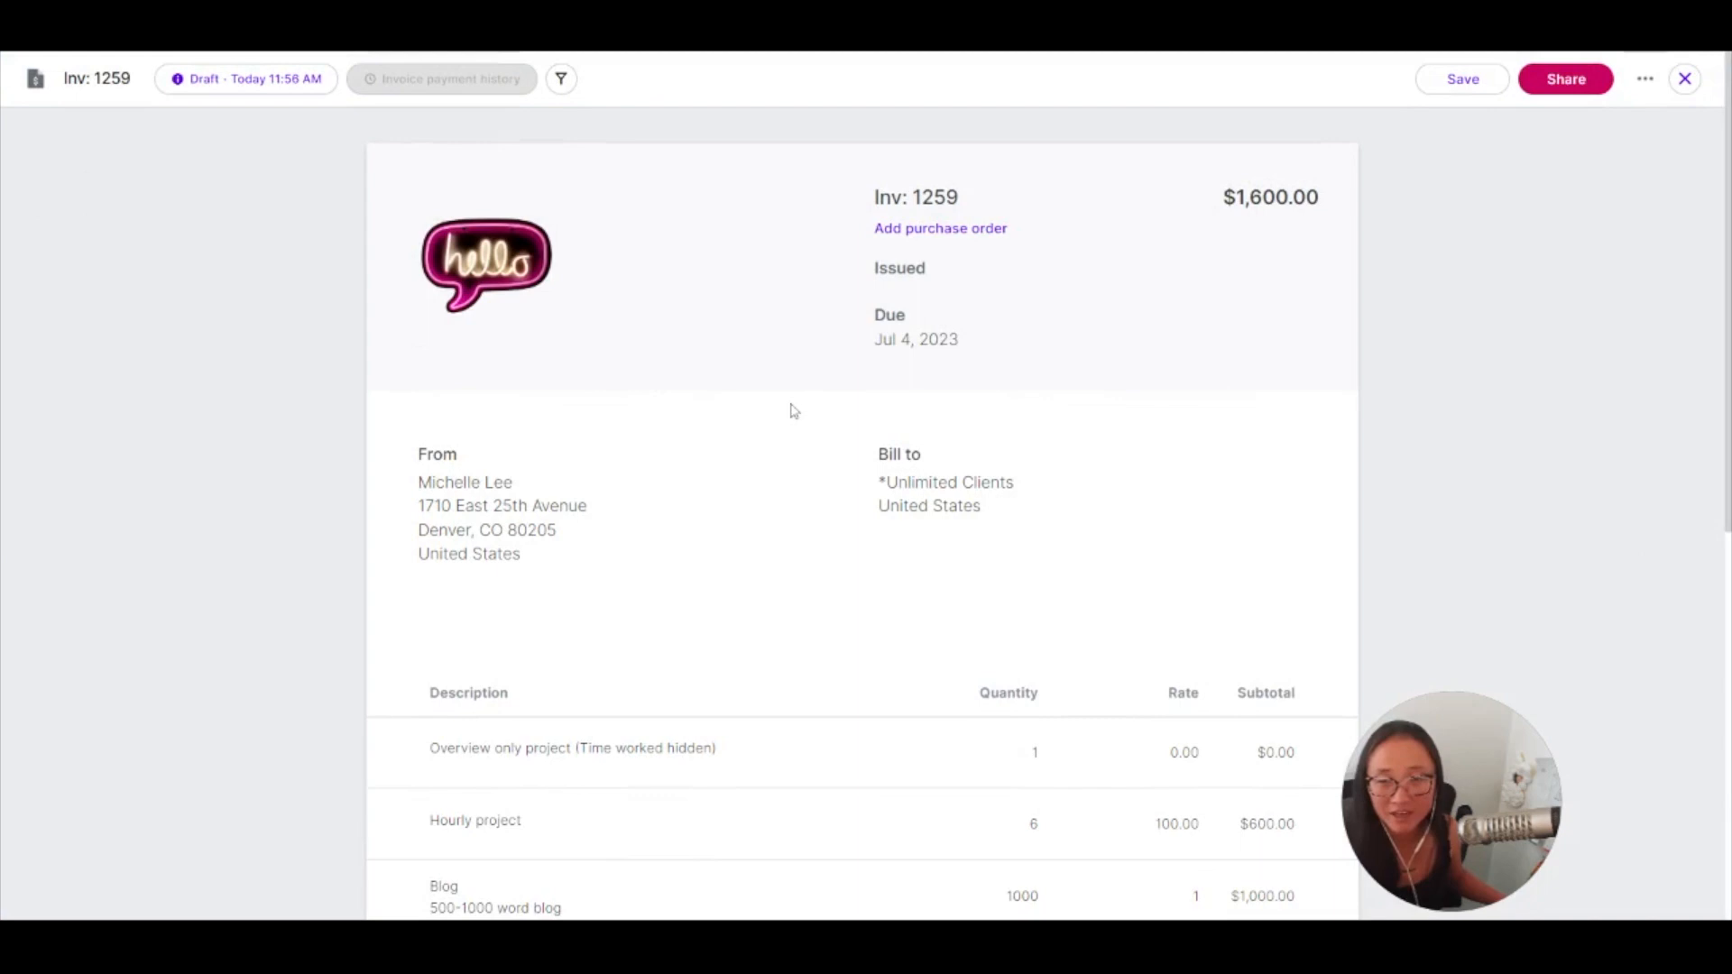
{"action": "left_click", "coordinate": [1683, 79]}
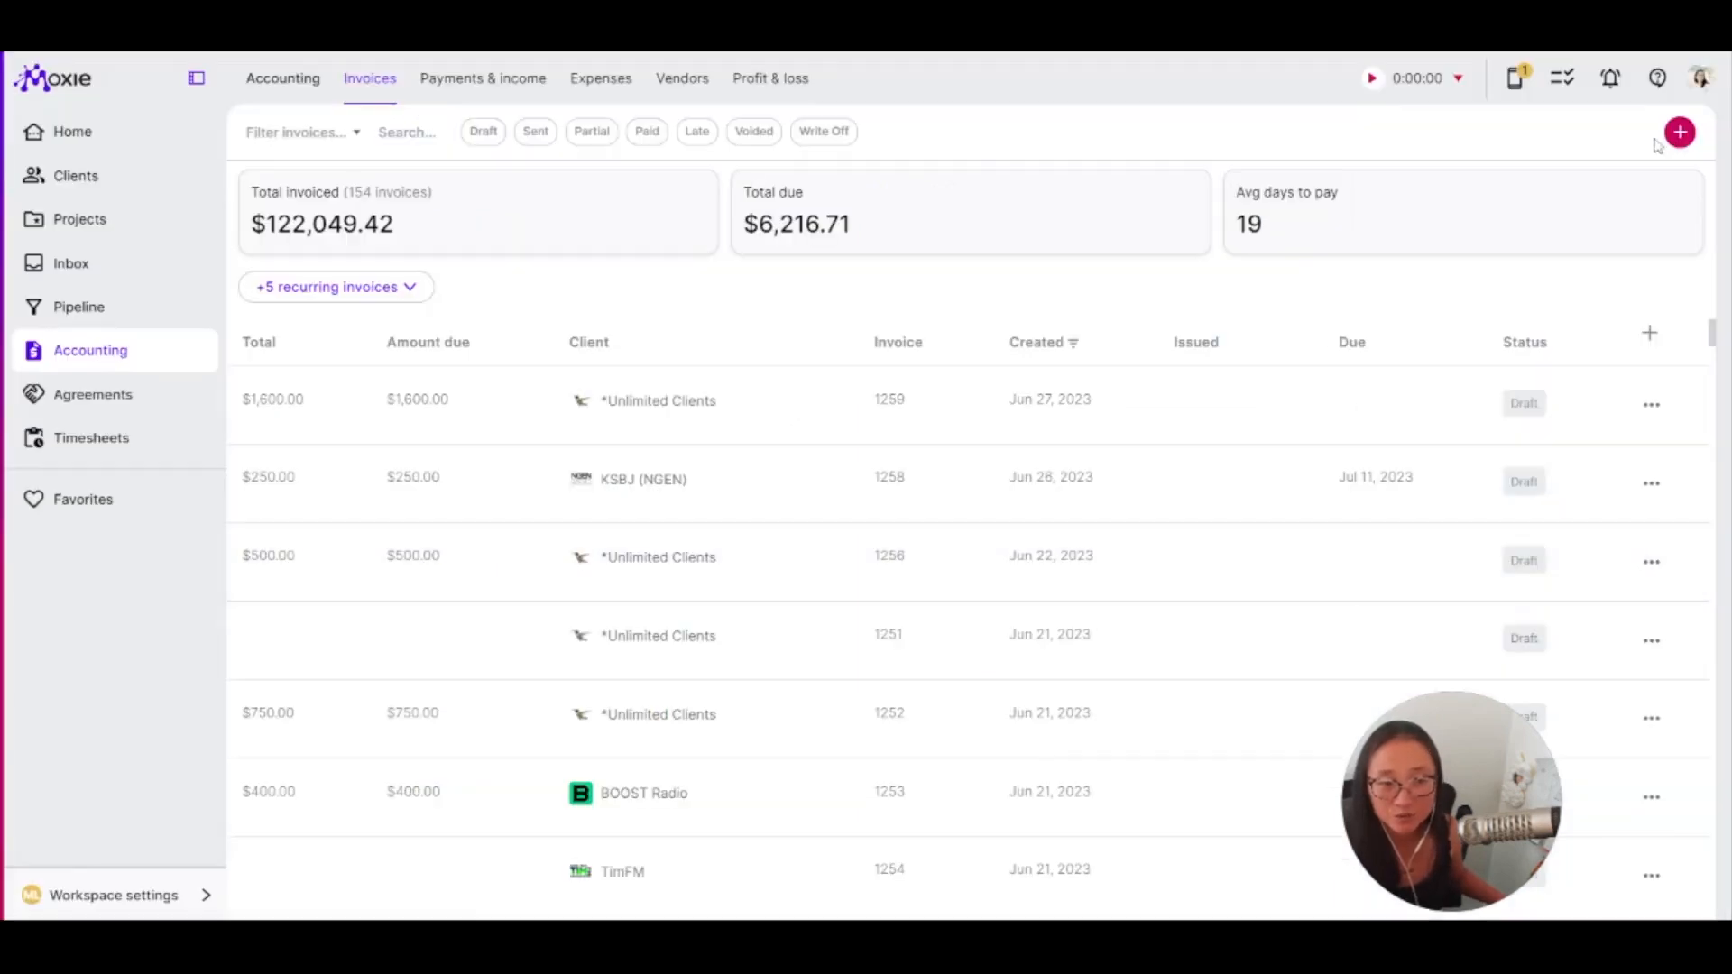
Open Real job's late invoice issued May 22, 2023 and record a $209.33 Venmo payment dated Jun 27, 2023
{"action": "scroll", "coordinate": [1282, 571], "scroll_direction": "down", "scroll_amount": 8}
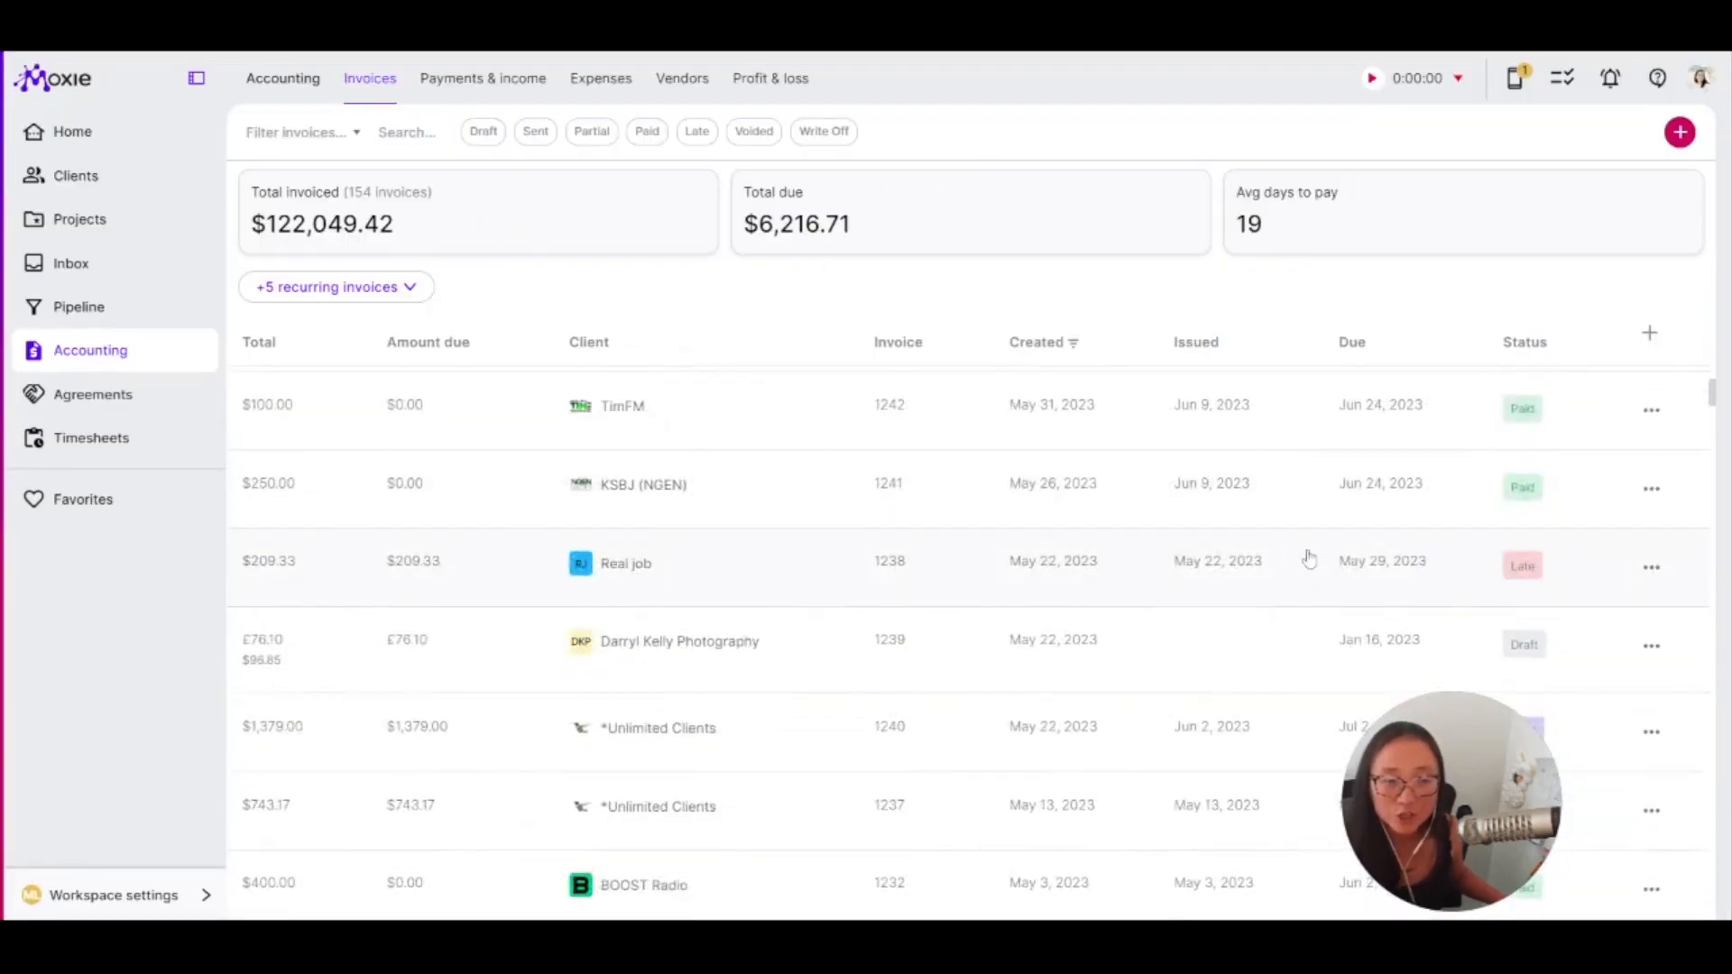
{"action": "left_click", "coordinate": [987, 574]}
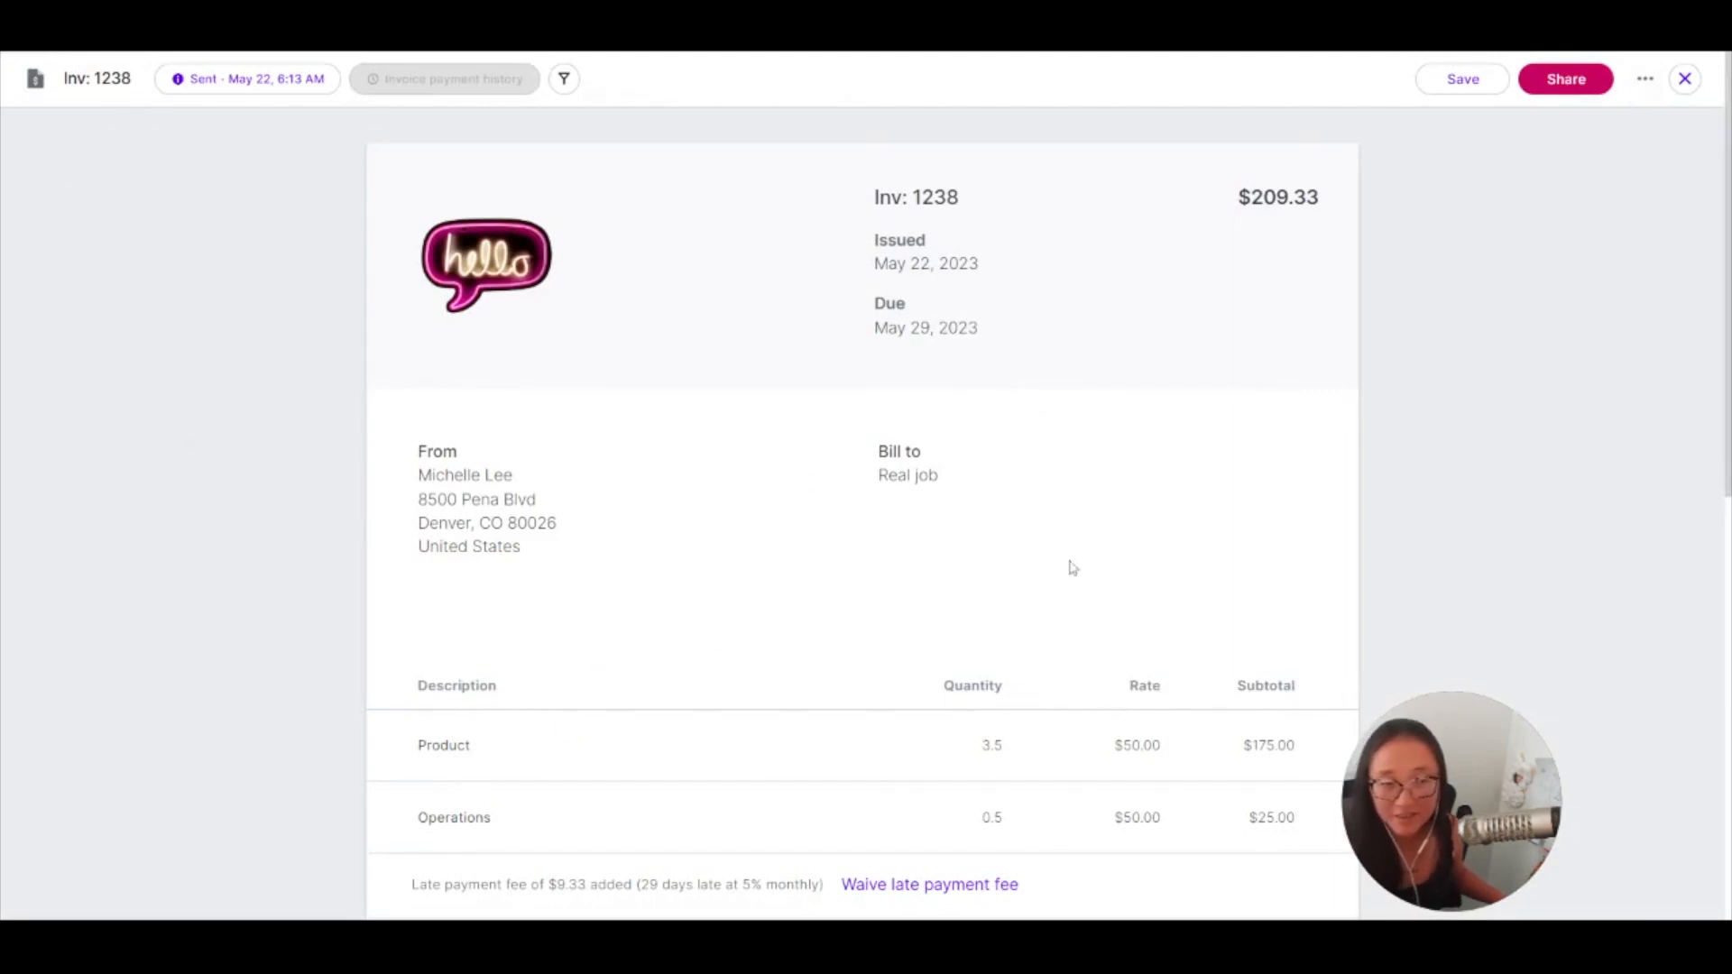
{"action": "left_click", "coordinate": [1645, 78]}
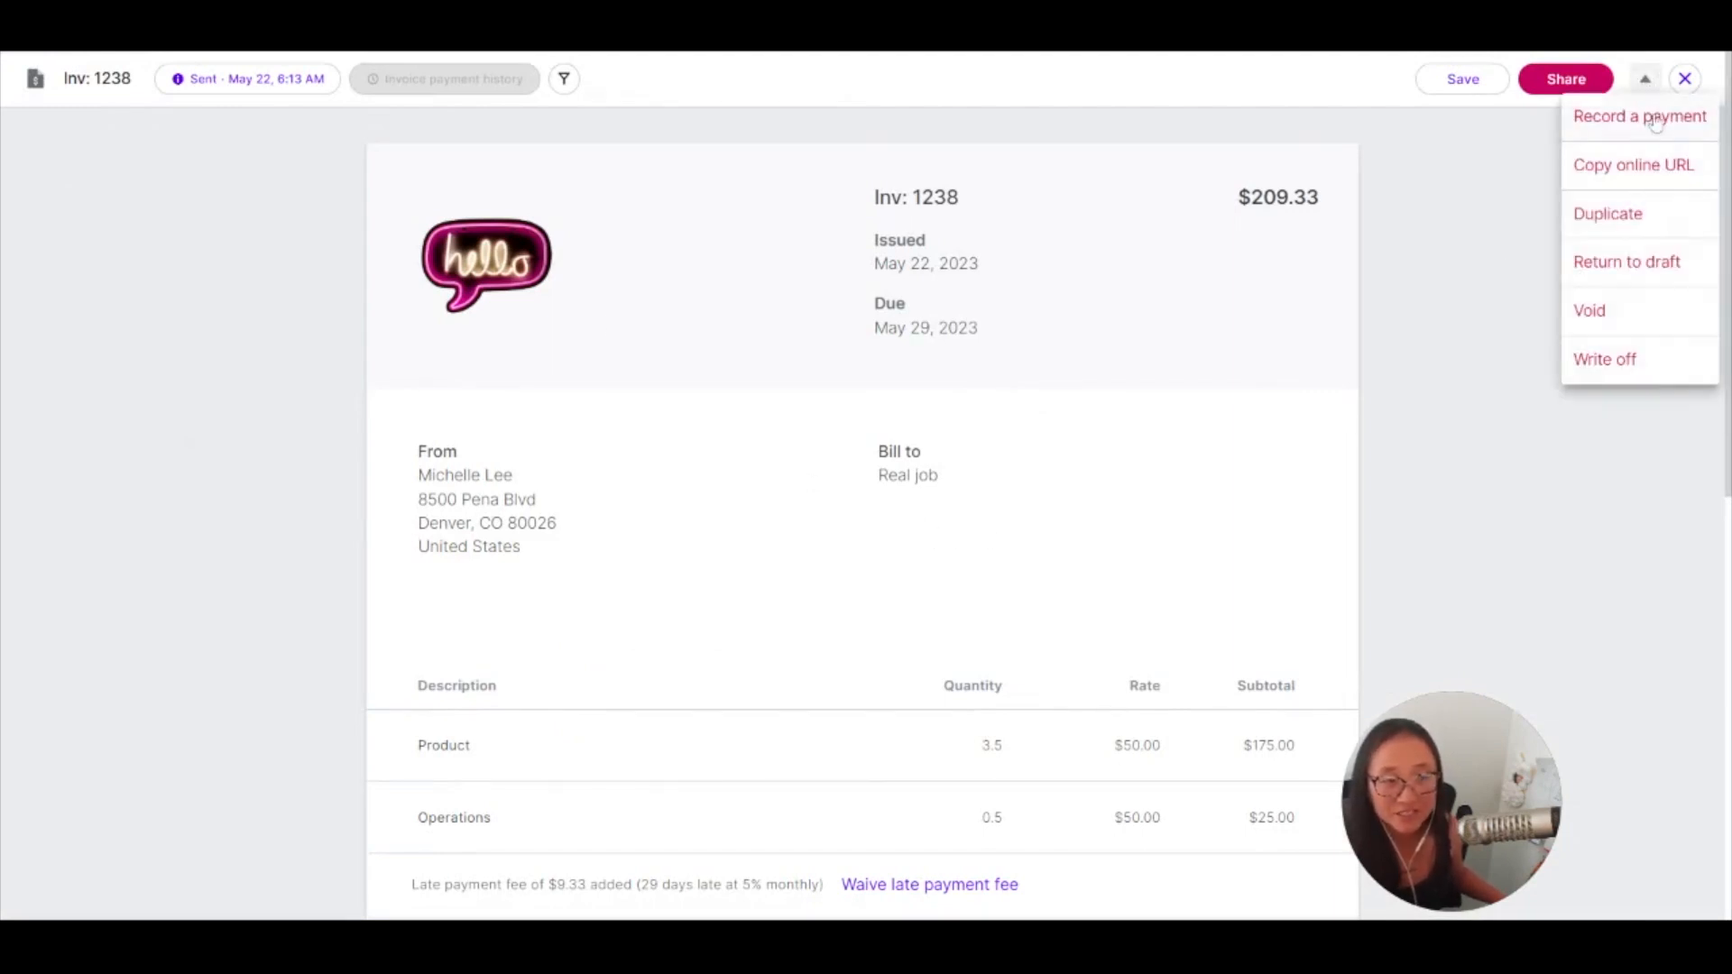
{"action": "left_click", "coordinate": [1676, 131]}
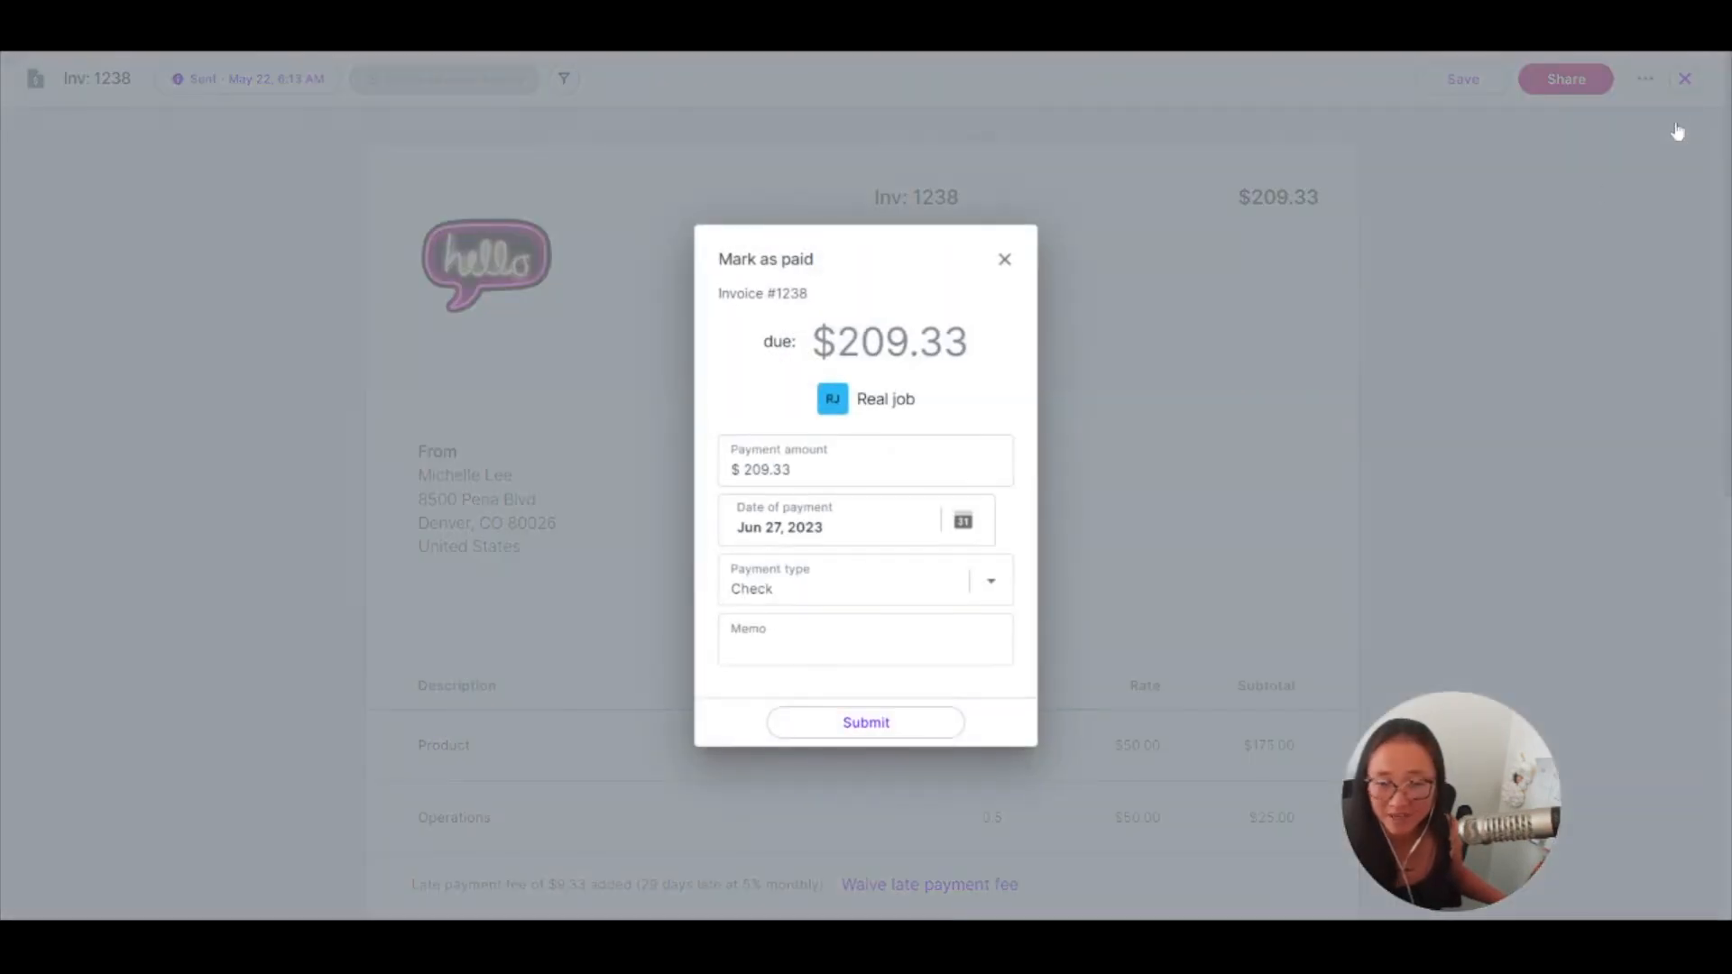
{"action": "left_click", "coordinate": [992, 585]}
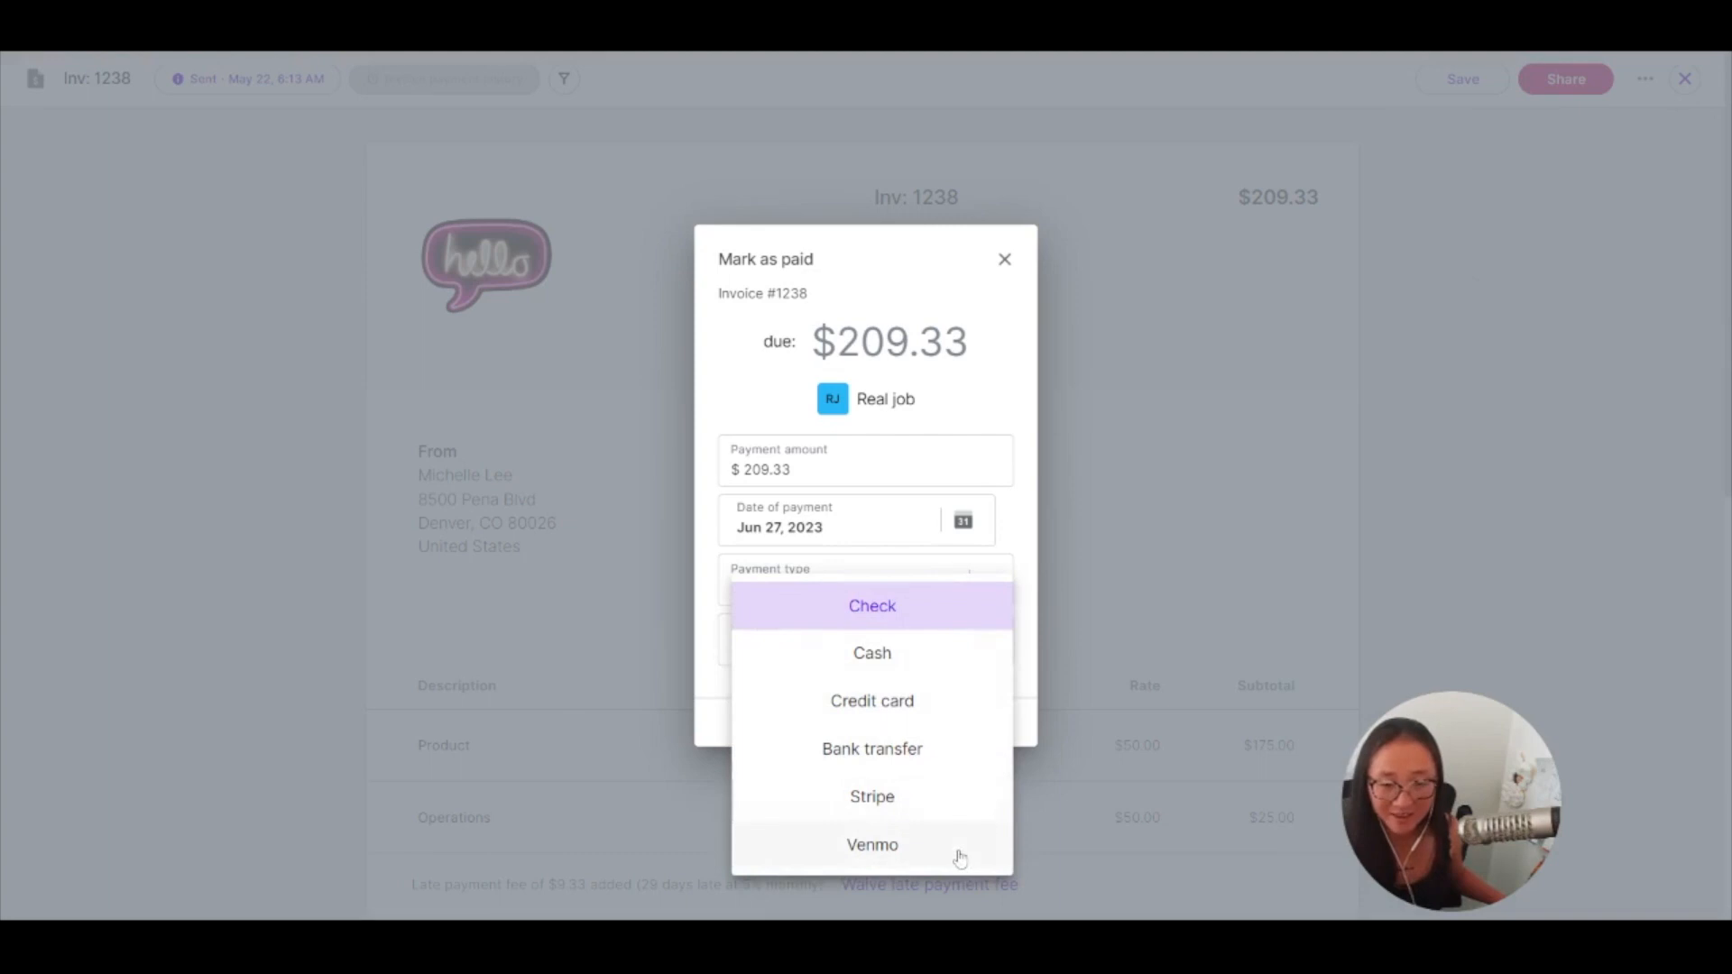
{"action": "left_click", "coordinate": [931, 843]}
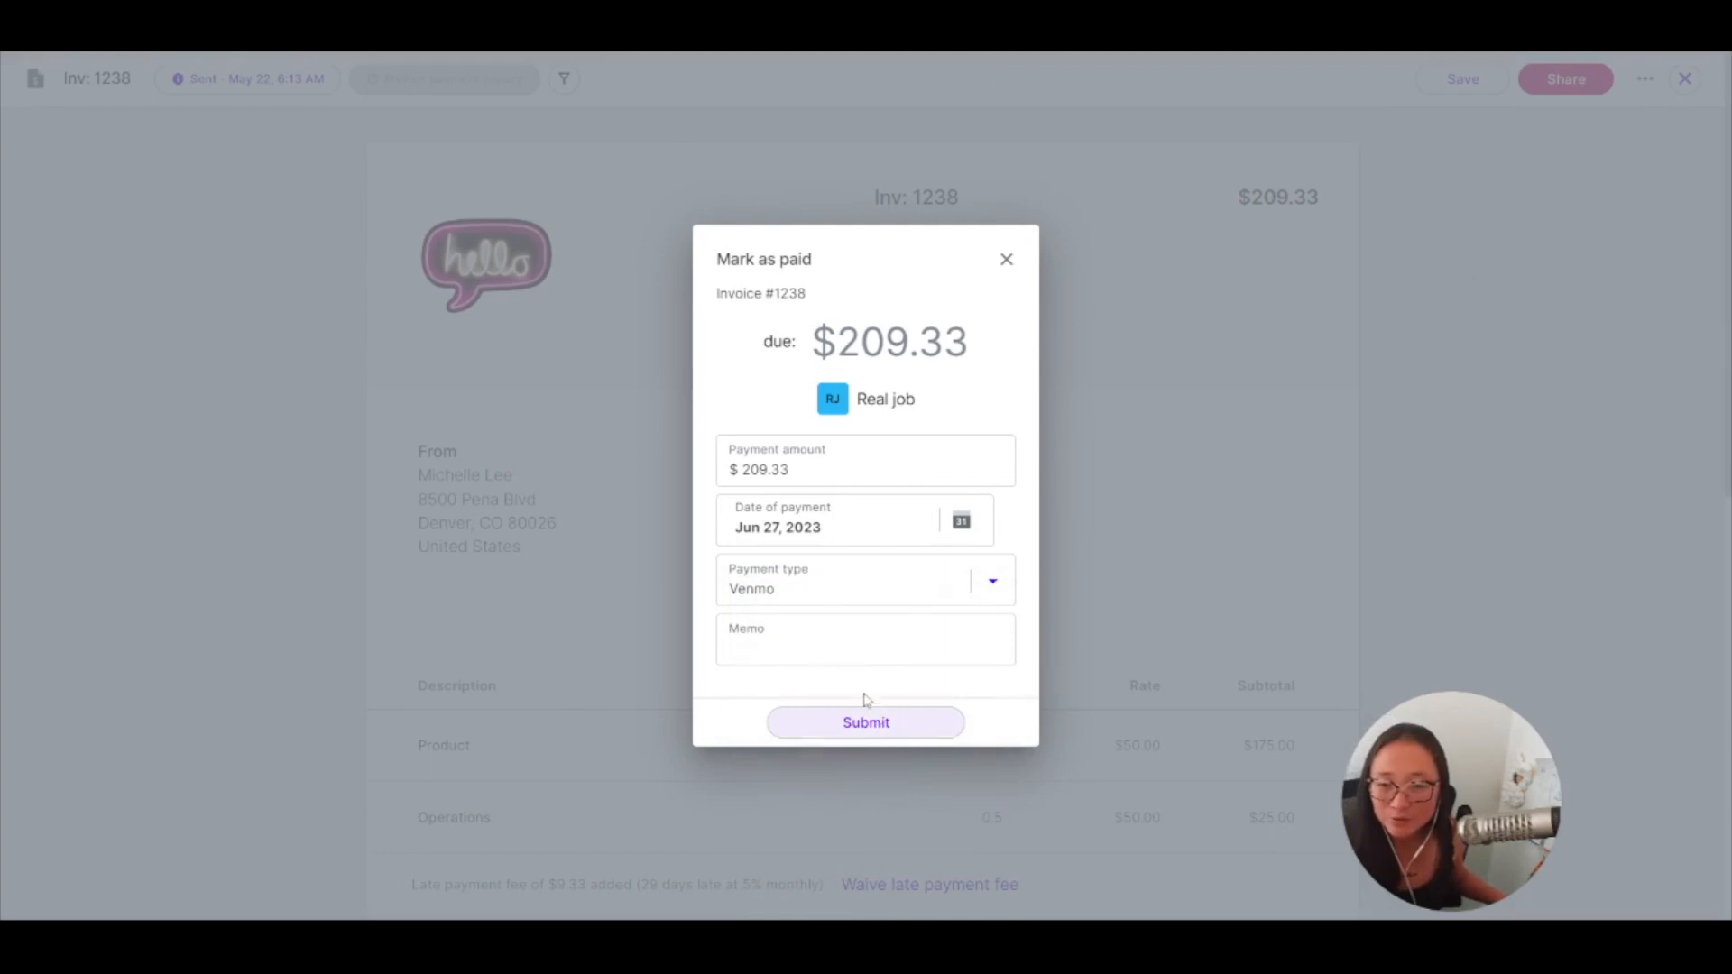
{"action": "left_click", "coordinate": [897, 732]}
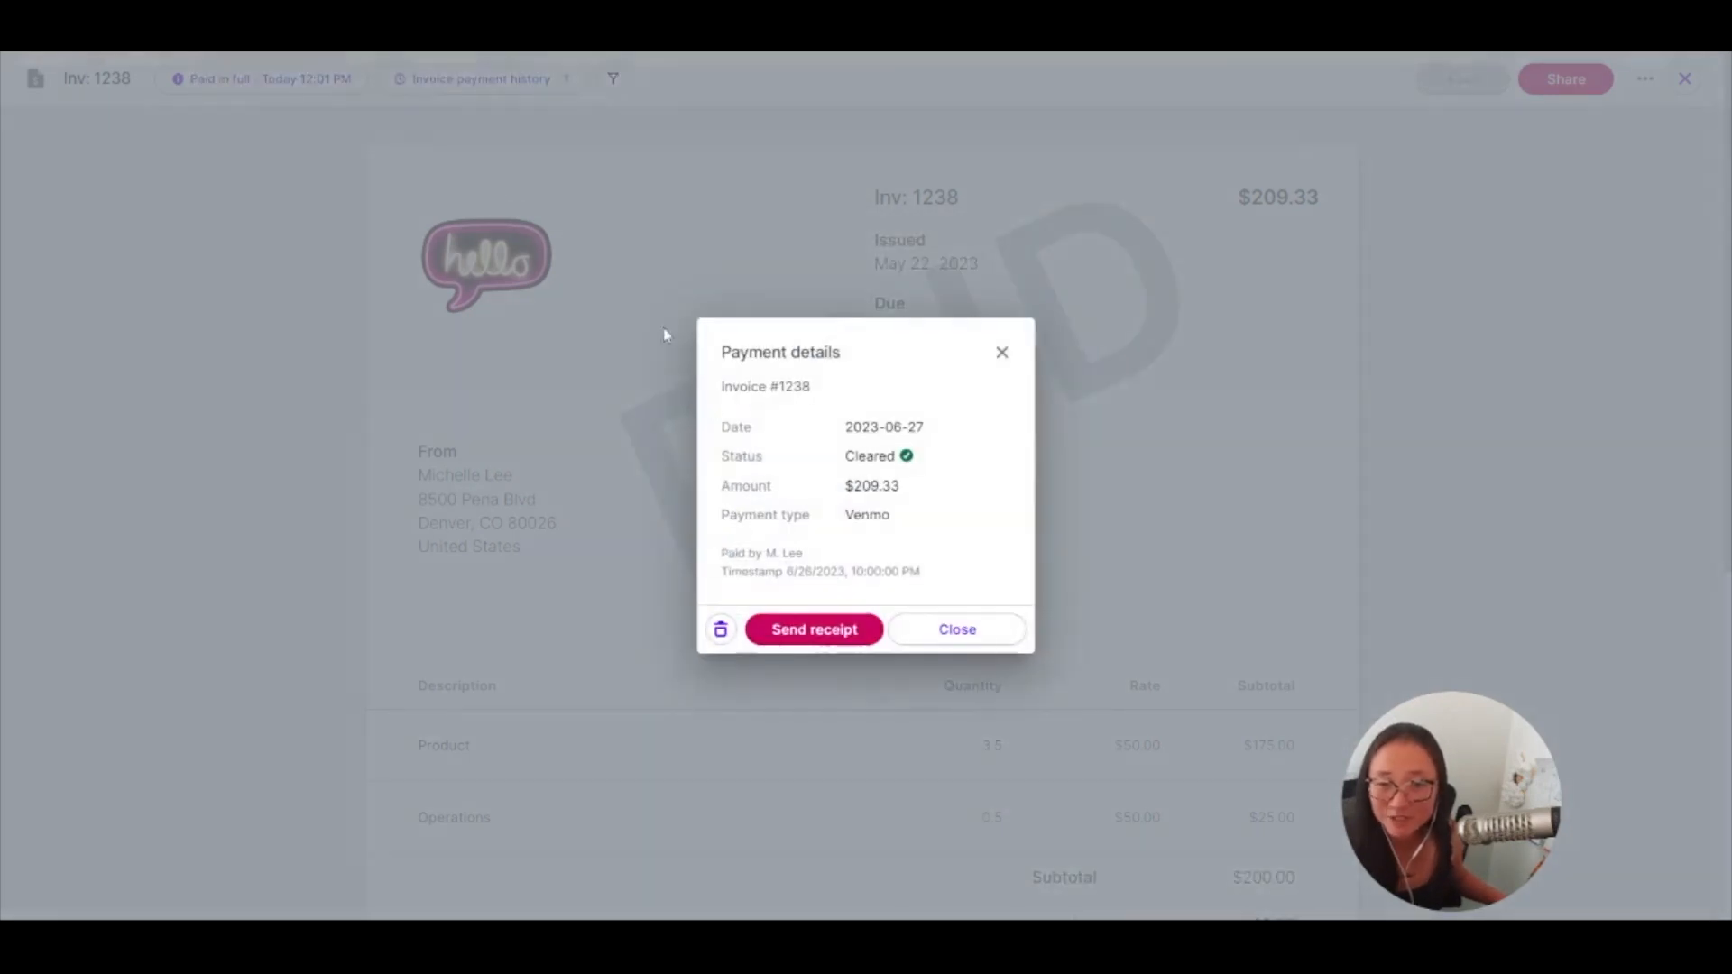